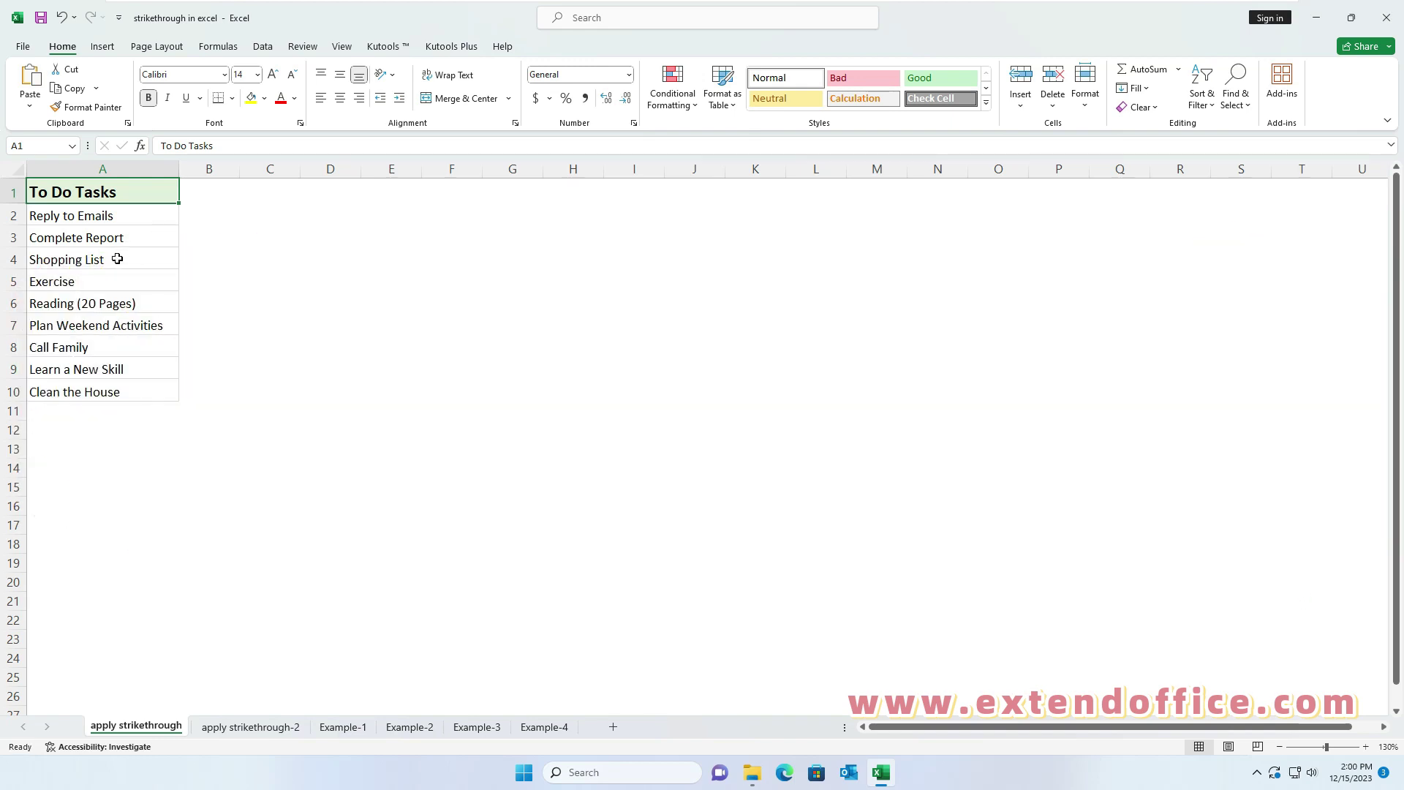
Strike through Shopping List, Reading (20 Pages), Call Family and Clean the House with Ctrl+5, then go to the next sheet
click(117, 259)
ctrl+click(136, 299)
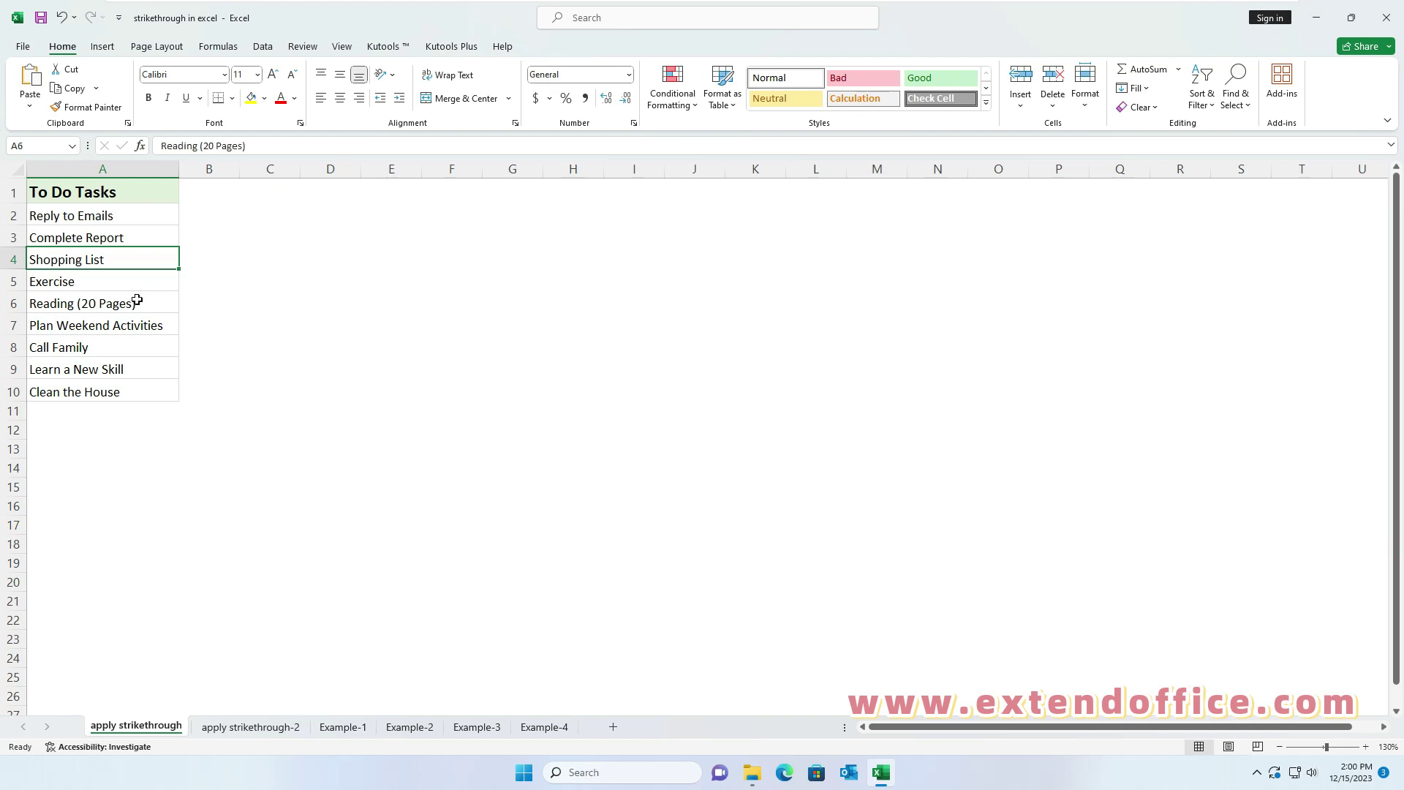
ctrl+click(110, 350)
ctrl+click(109, 396)
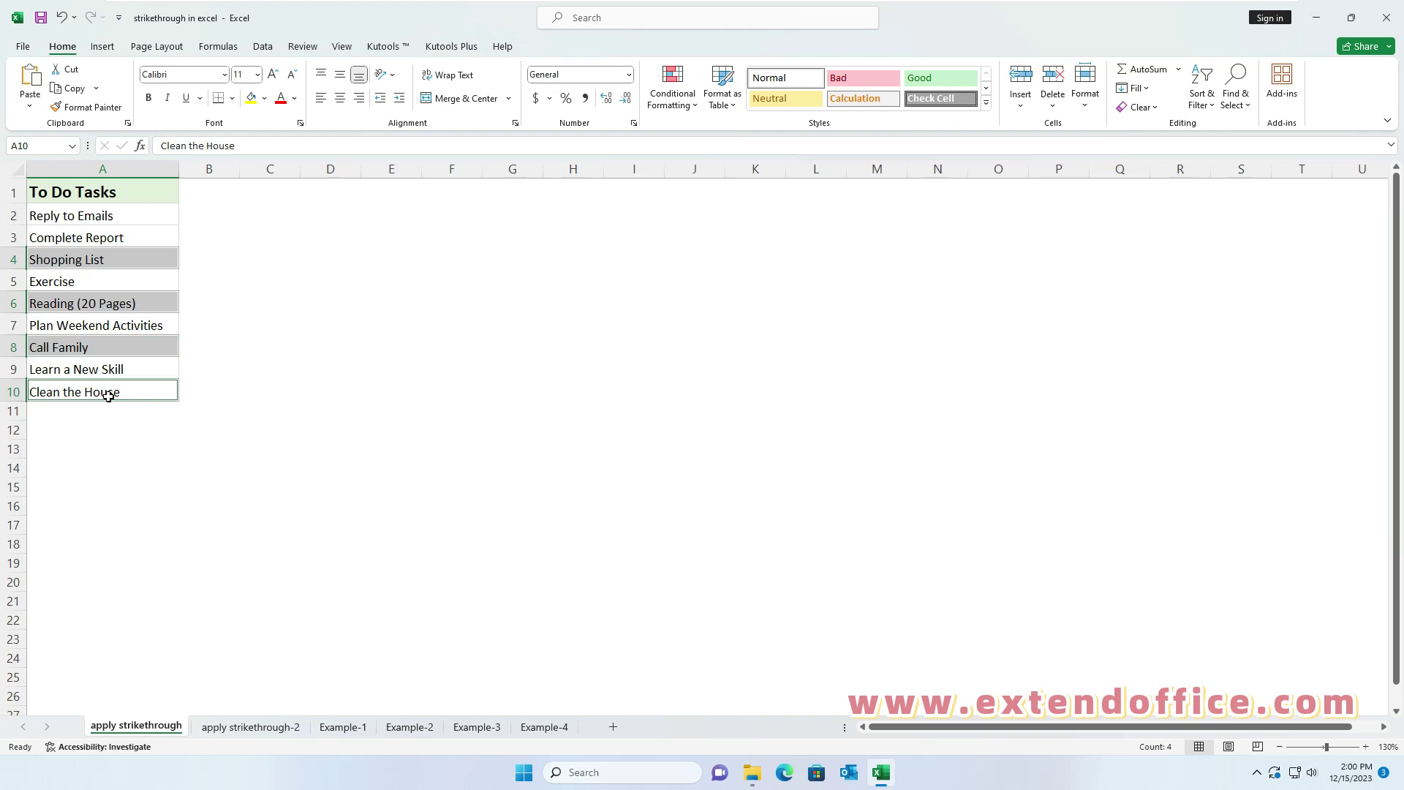
key(ctrl+5)
key(ctrl+5)
key(ctrl+Page_Down)
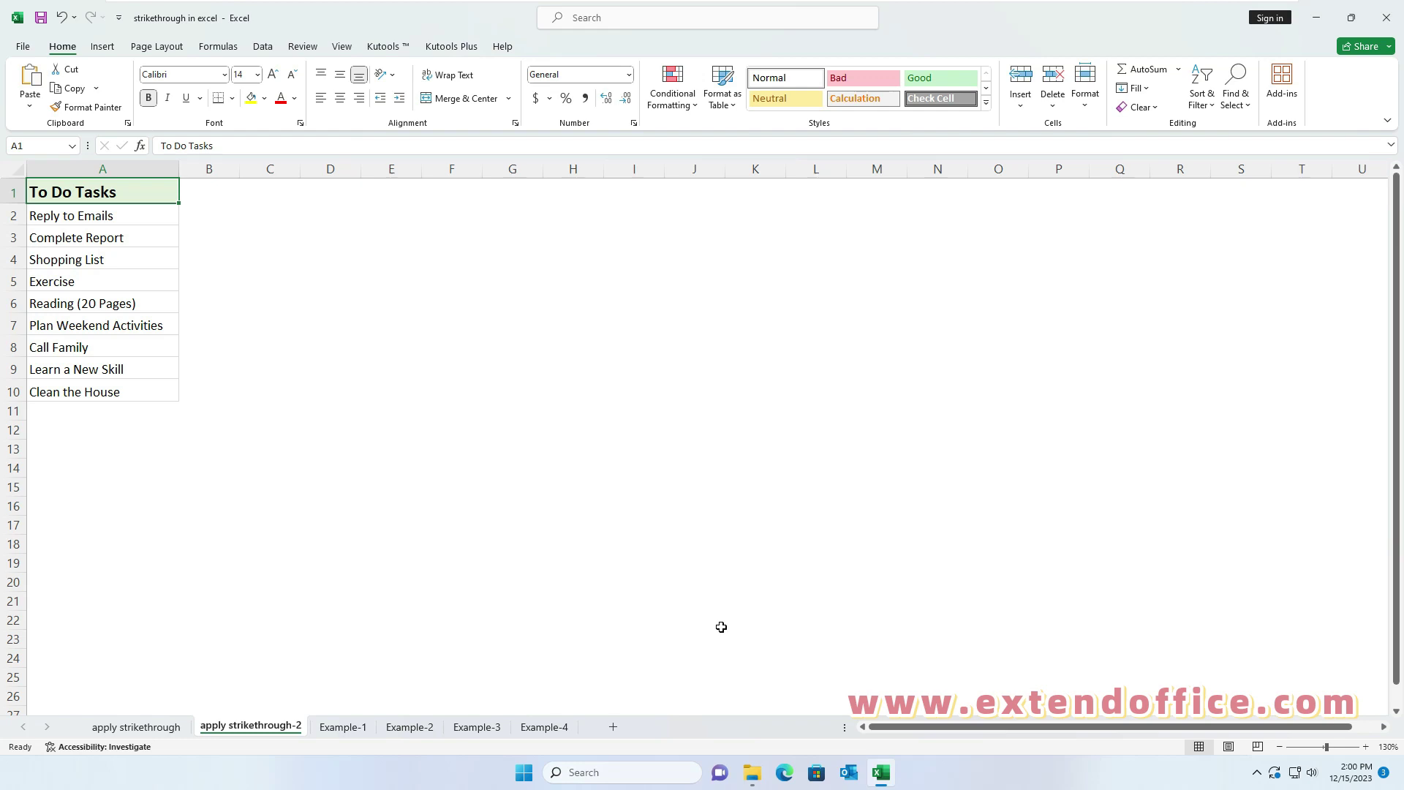
In cell A7, apply strikethrough to just the words 'Weekend Activities' using Ctrl+5
click(77, 324)
double_click(77, 324)
drag(56, 324, 179, 327)
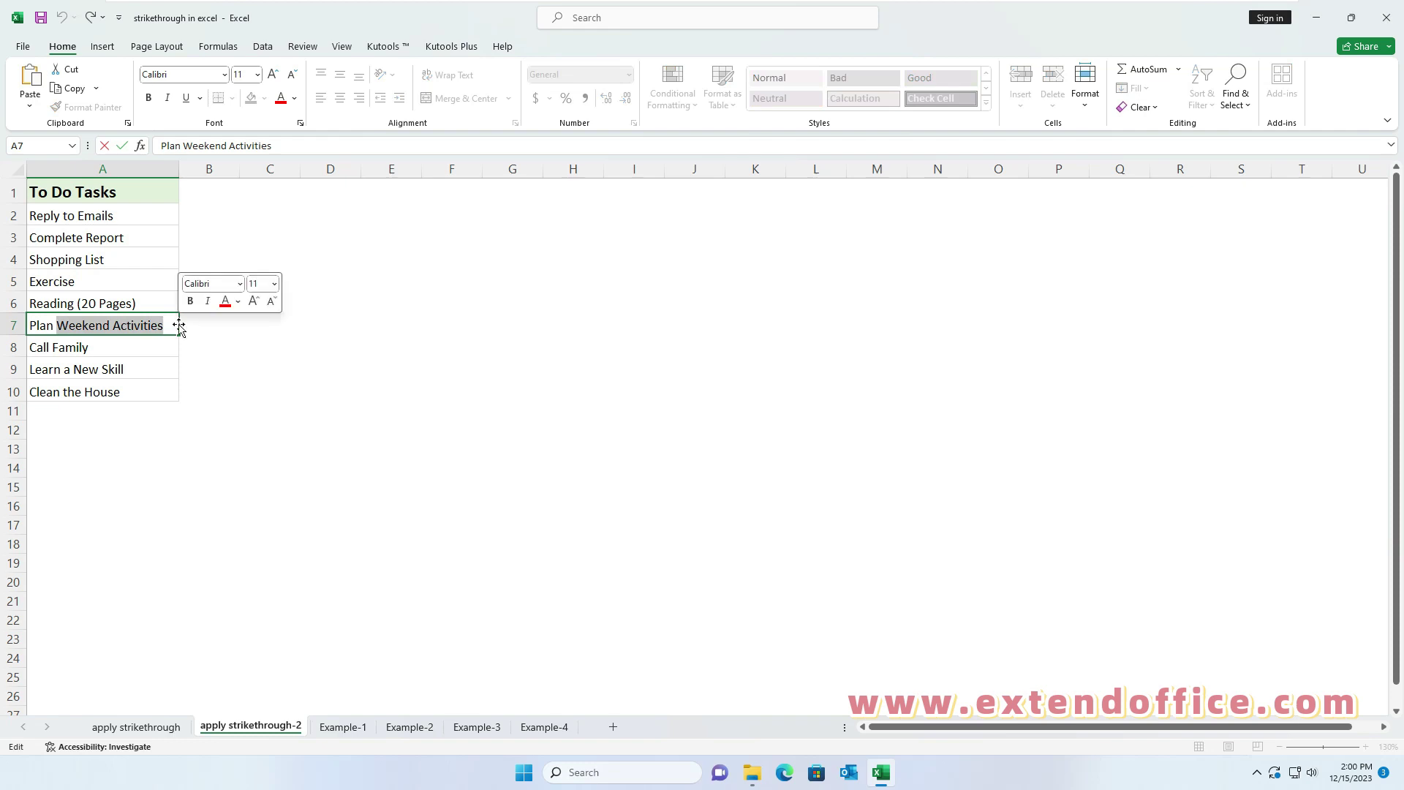
key(ctrl+5)
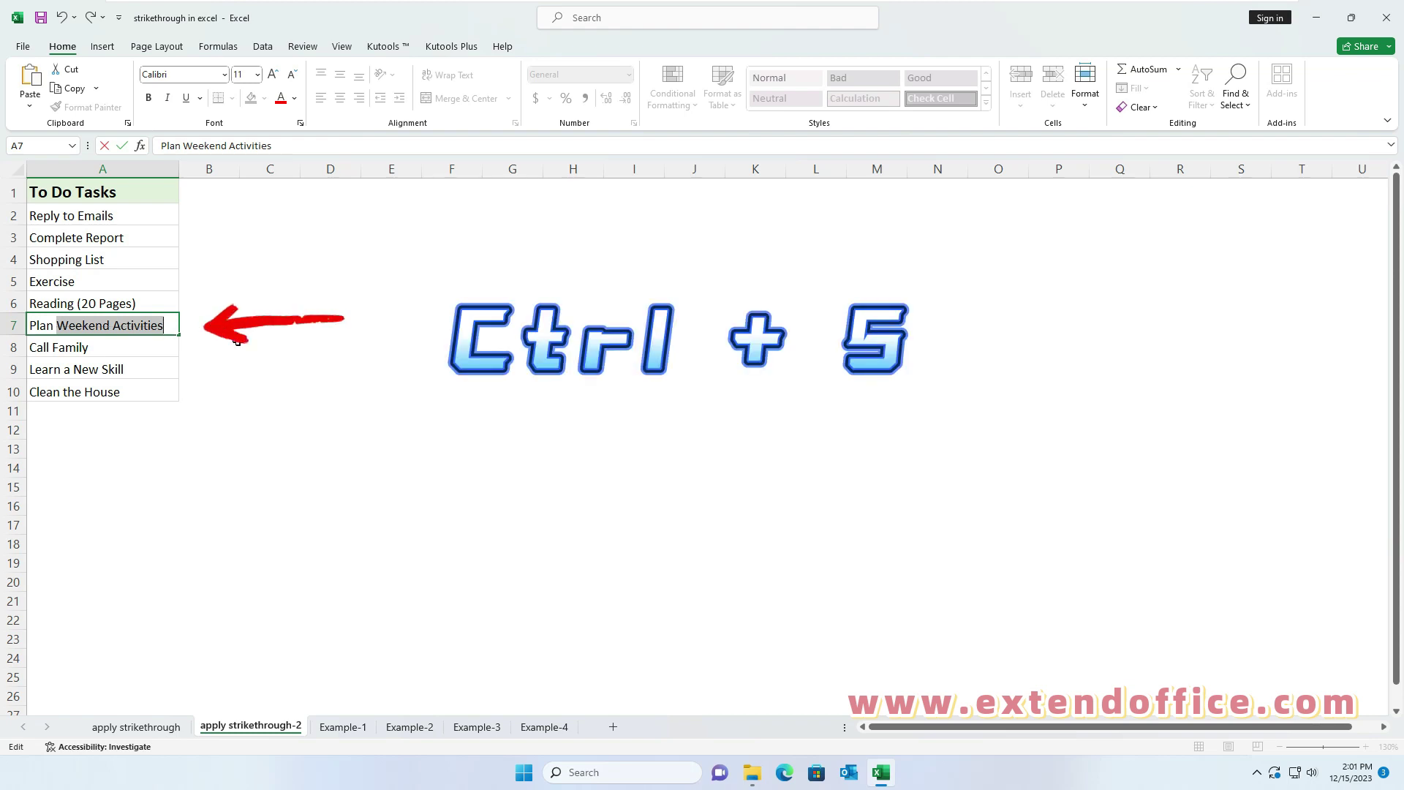
click(238, 344)
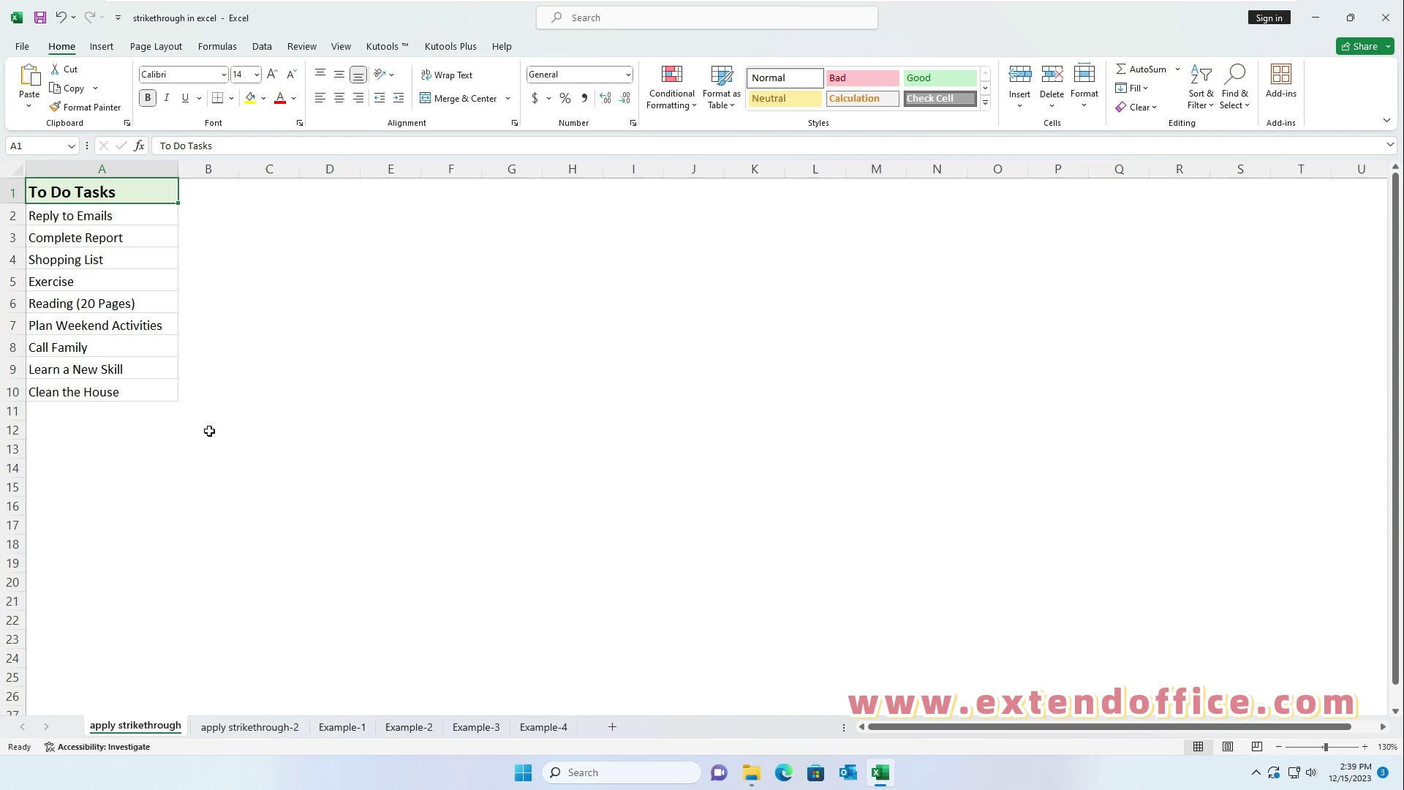
Select A3, A5, A7 and A9 and tick Strikethrough on the Format Cells Font tab
click(131, 242)
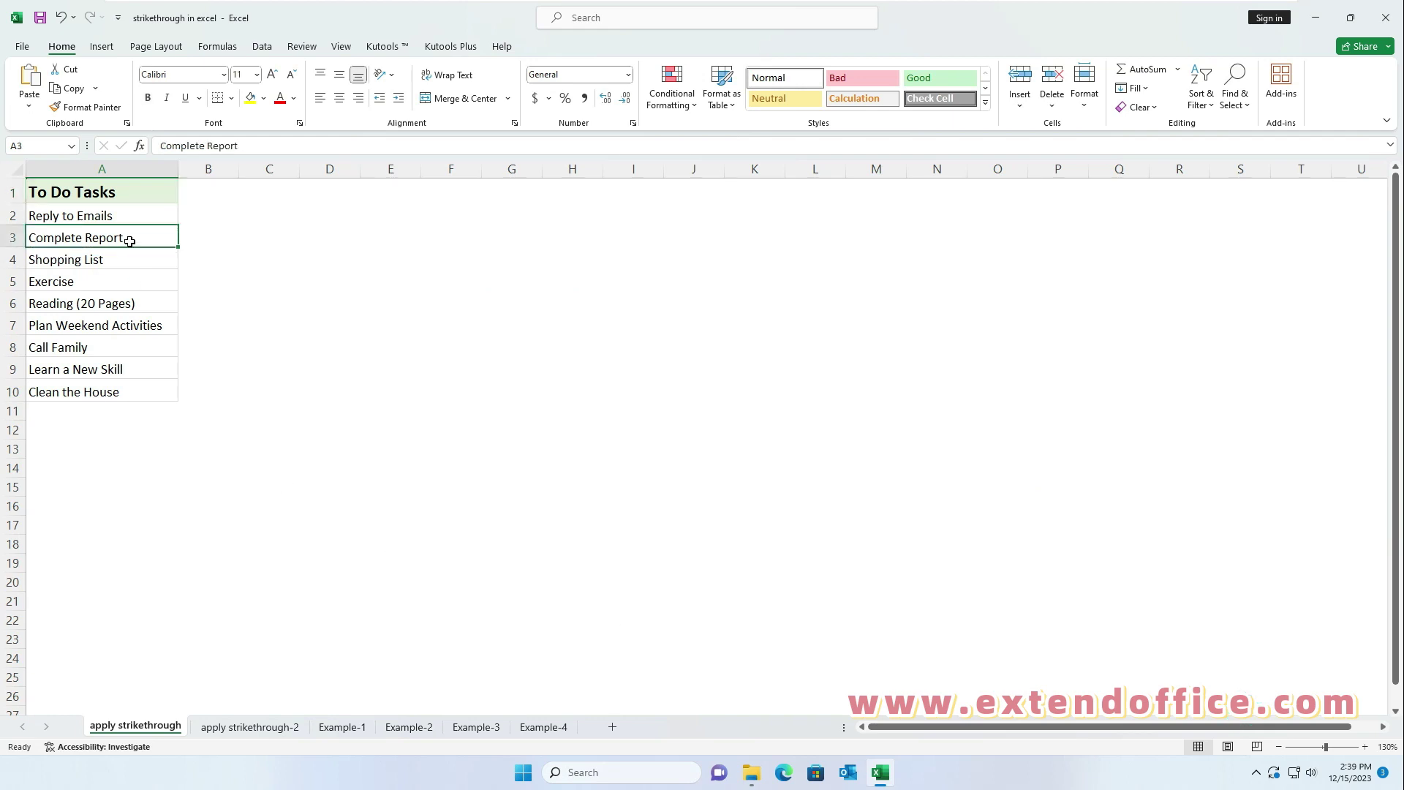
ctrl+click(131, 278)
ctrl+click(142, 329)
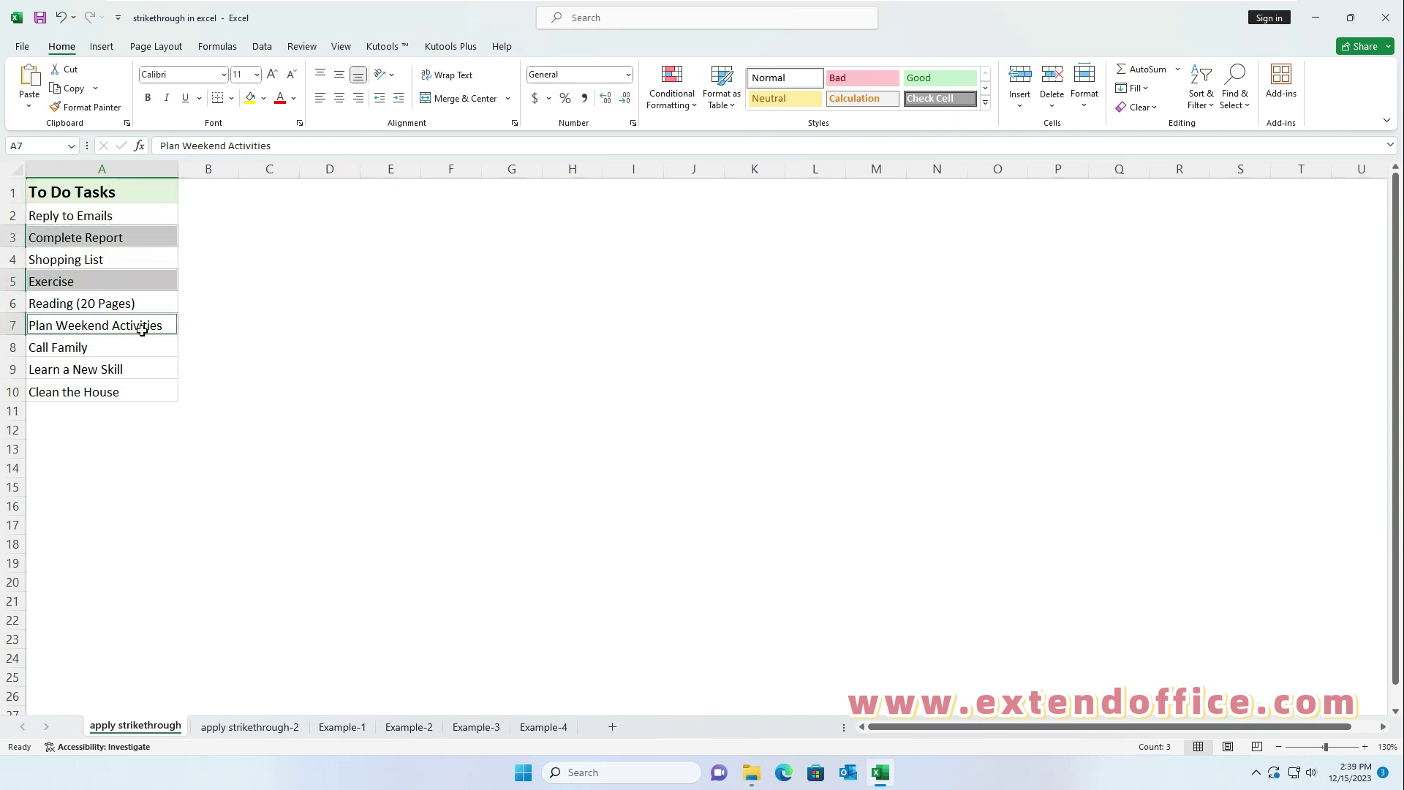
ctrl+click(132, 372)
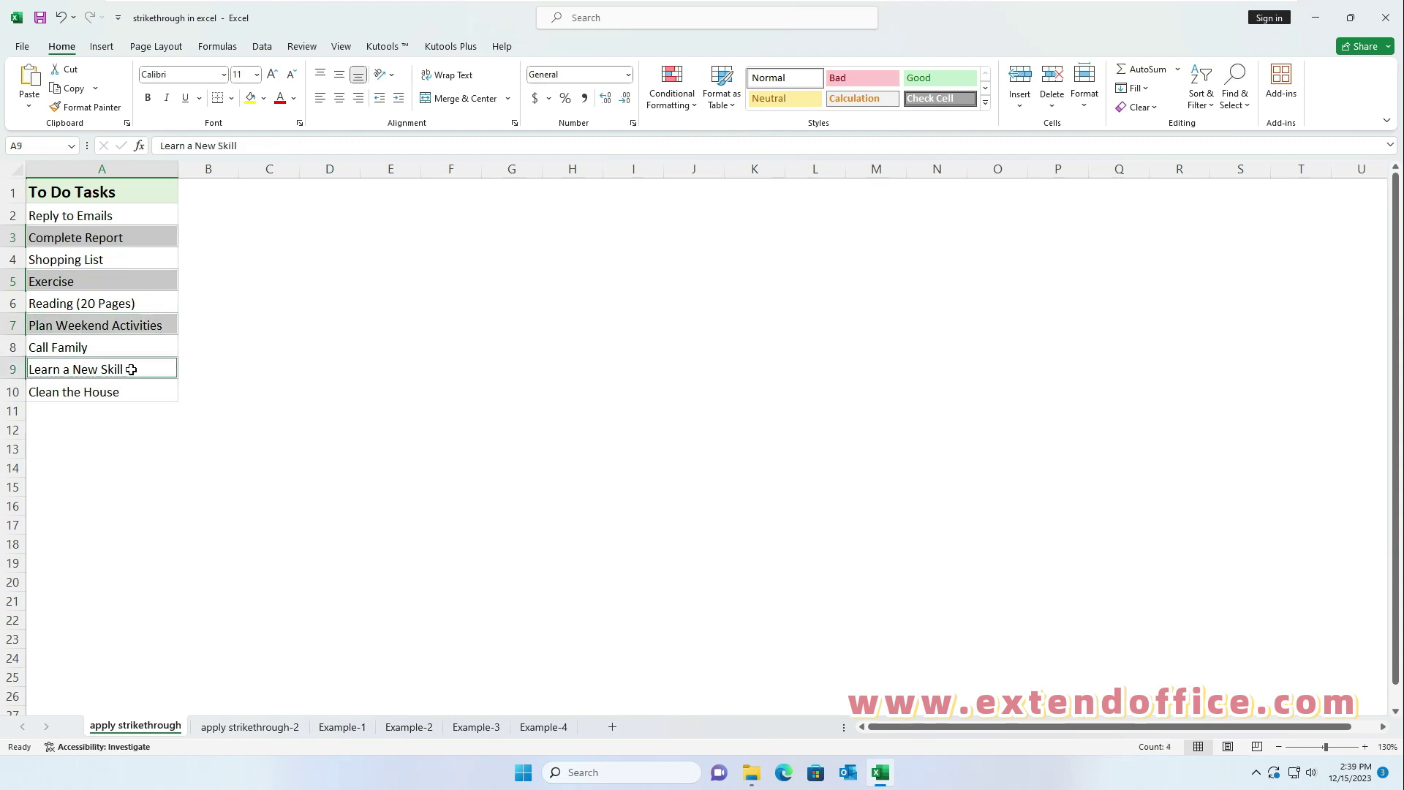
right_click(153, 239)
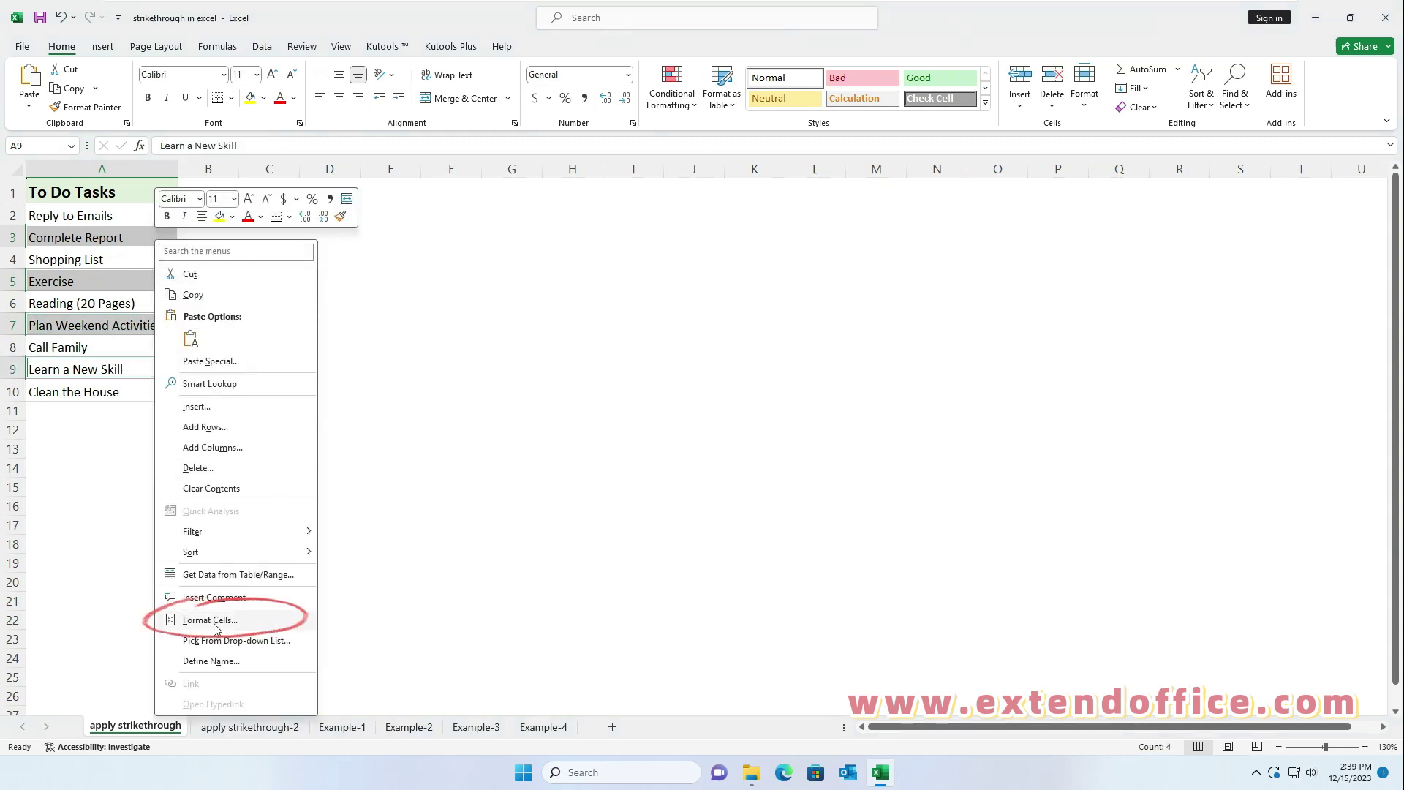
click(251, 624)
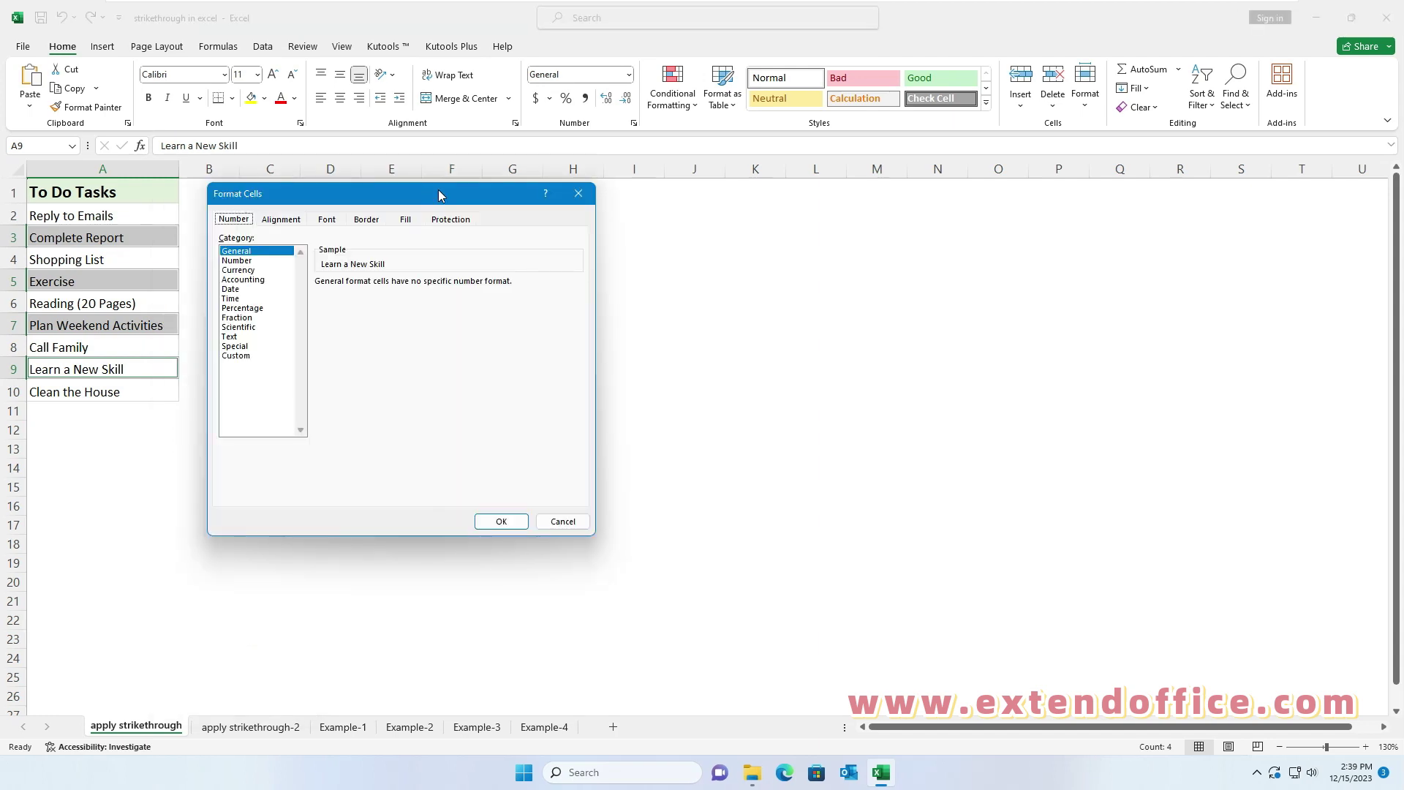
click(326, 223)
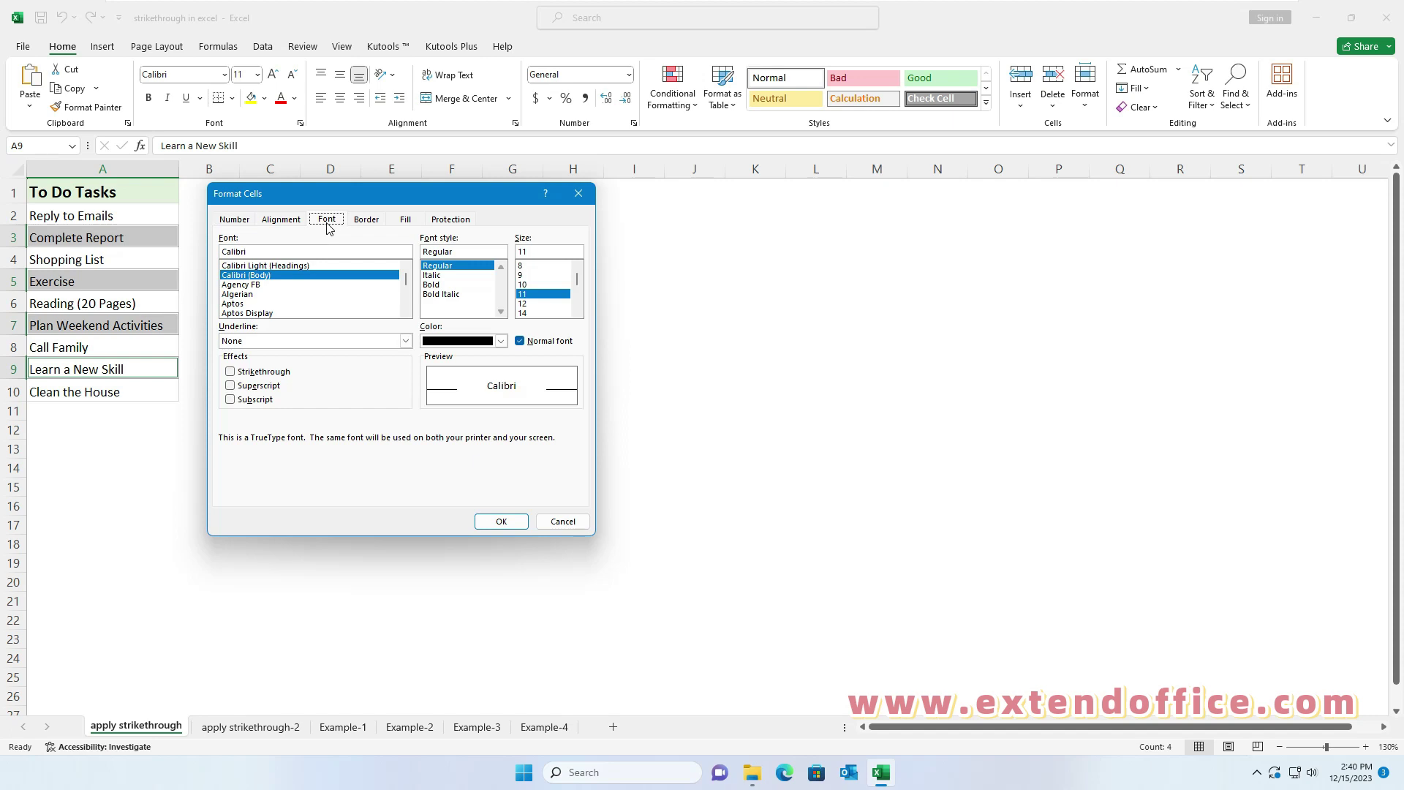
click(260, 373)
click(499, 523)
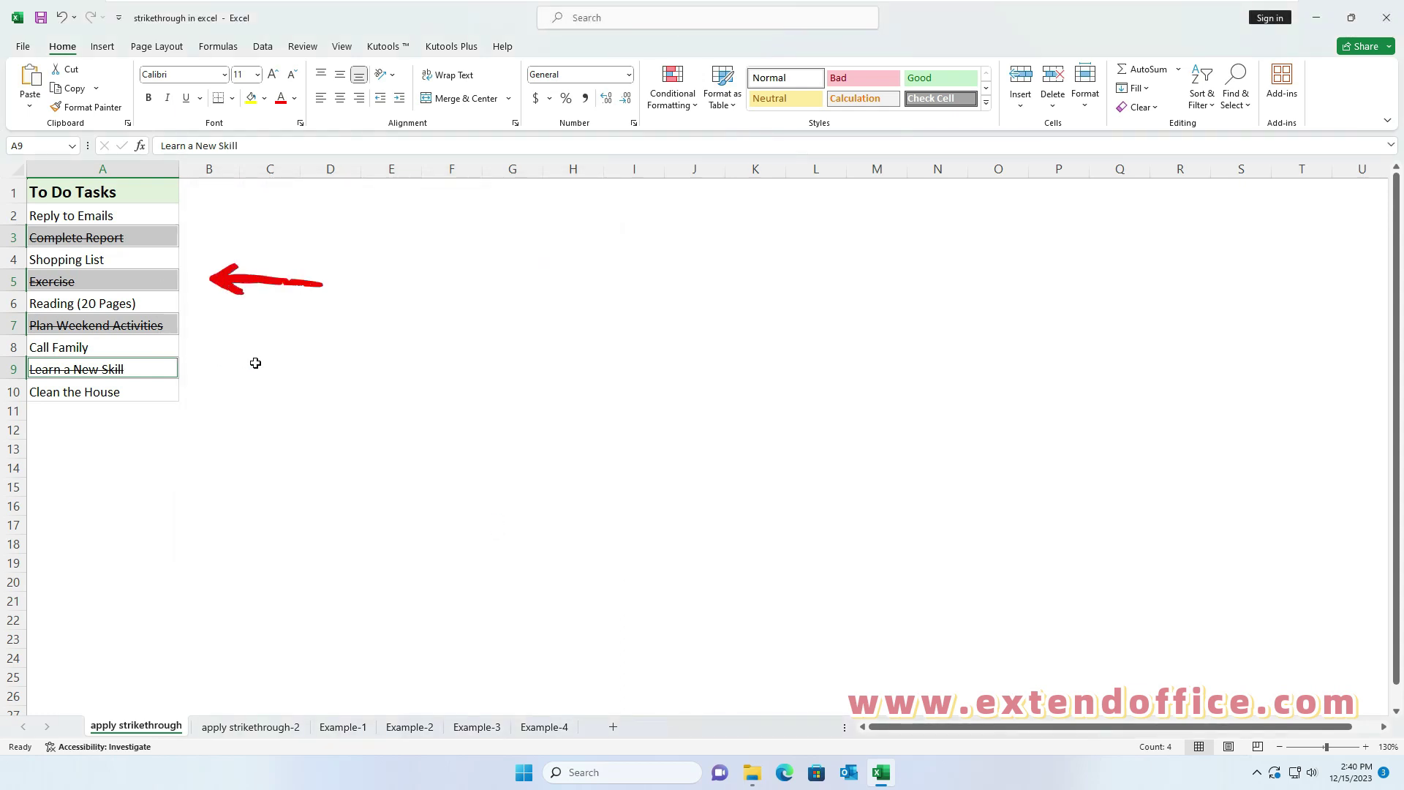
Untick Strikethrough in Format Cells to clear it from the four selected tasks
right_click(161, 234)
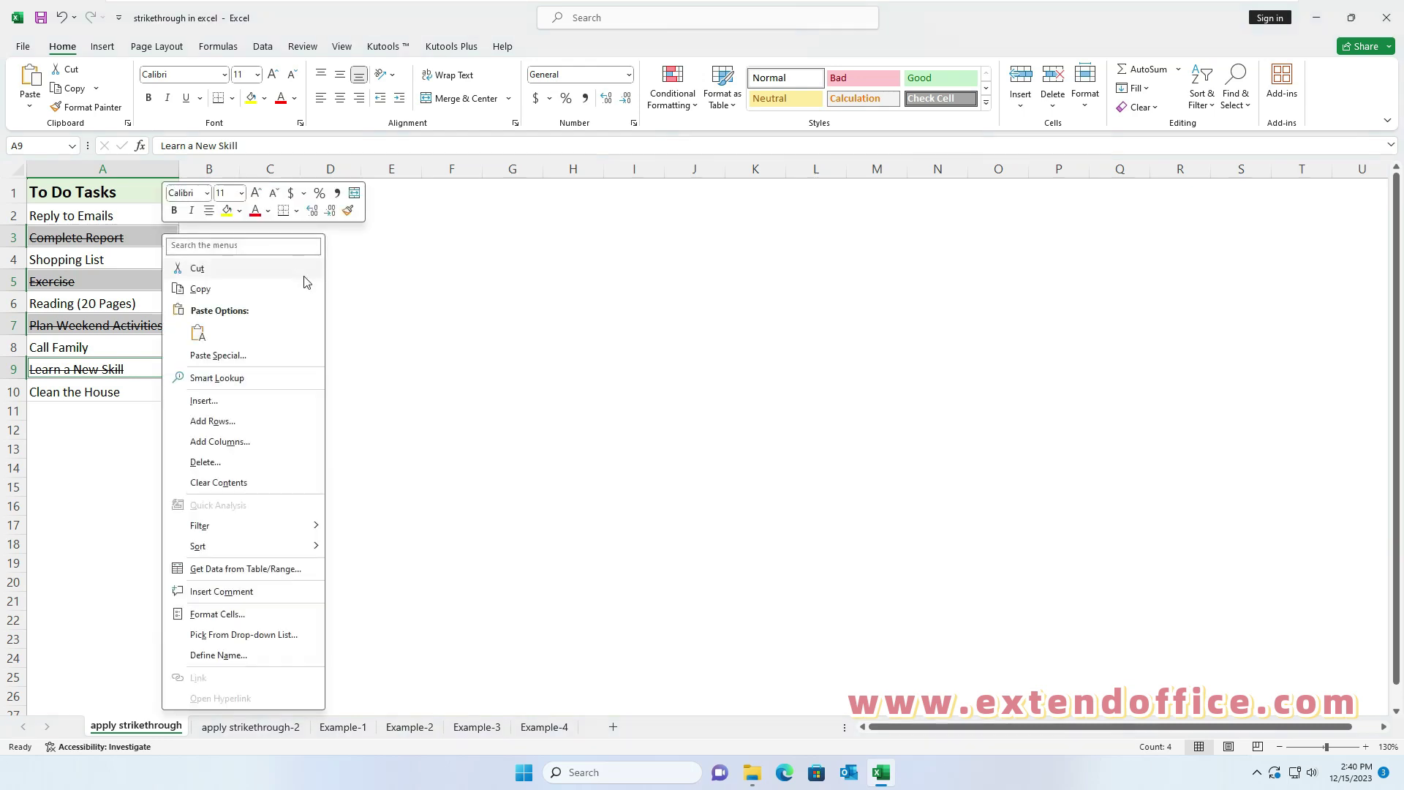
click(226, 615)
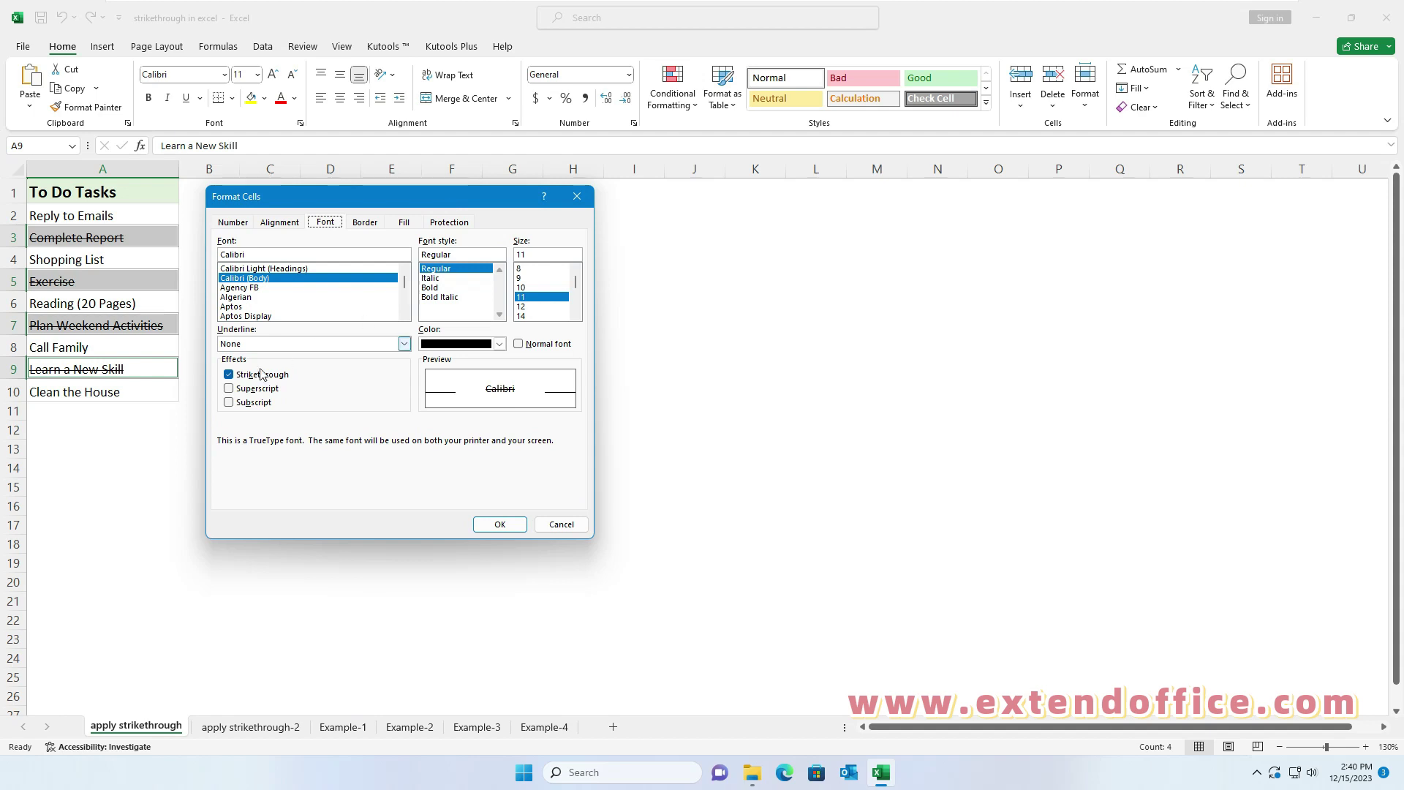
click(228, 375)
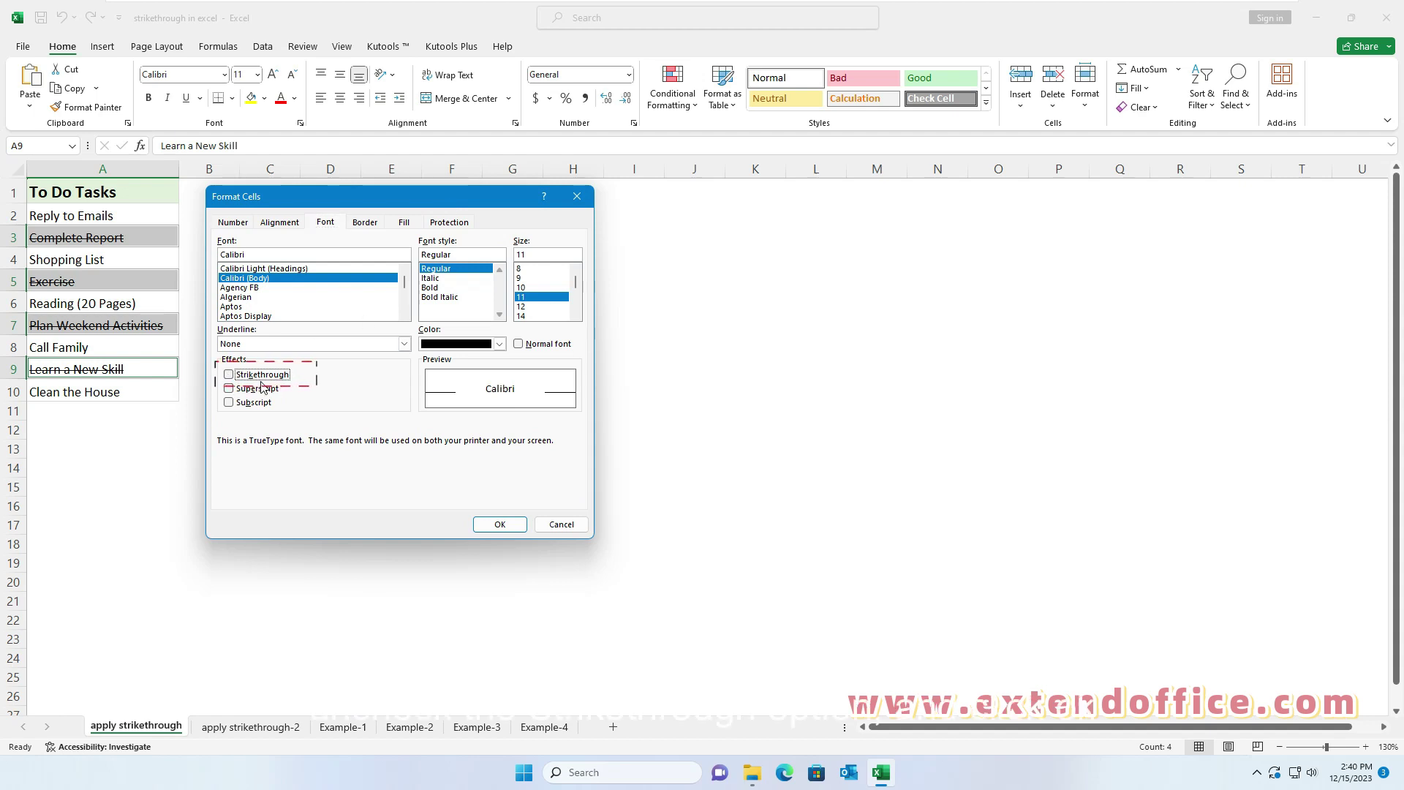
click(499, 524)
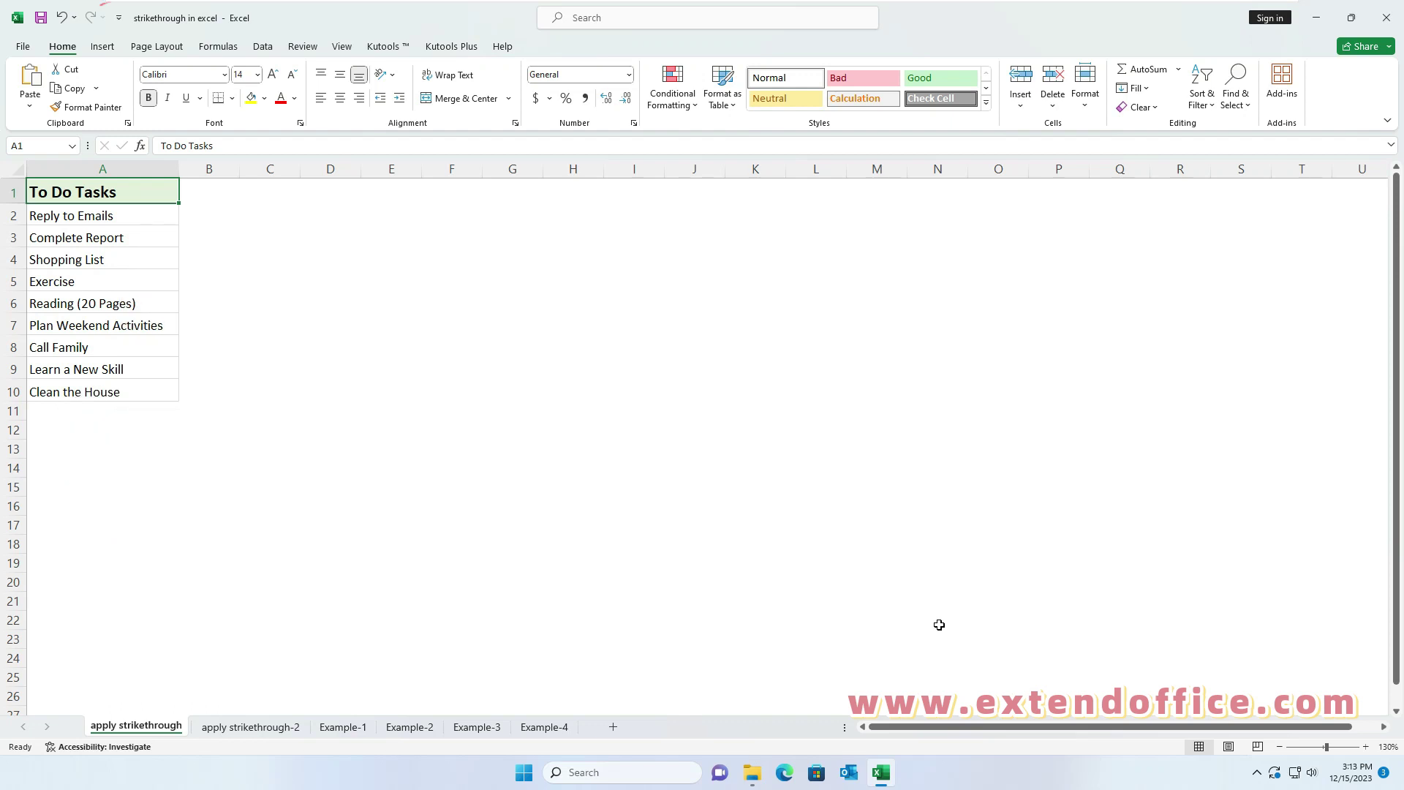
Add Strikethrough from Commands Not in the Ribbon to the Quick Access Toolbar via More Commands
click(121, 19)
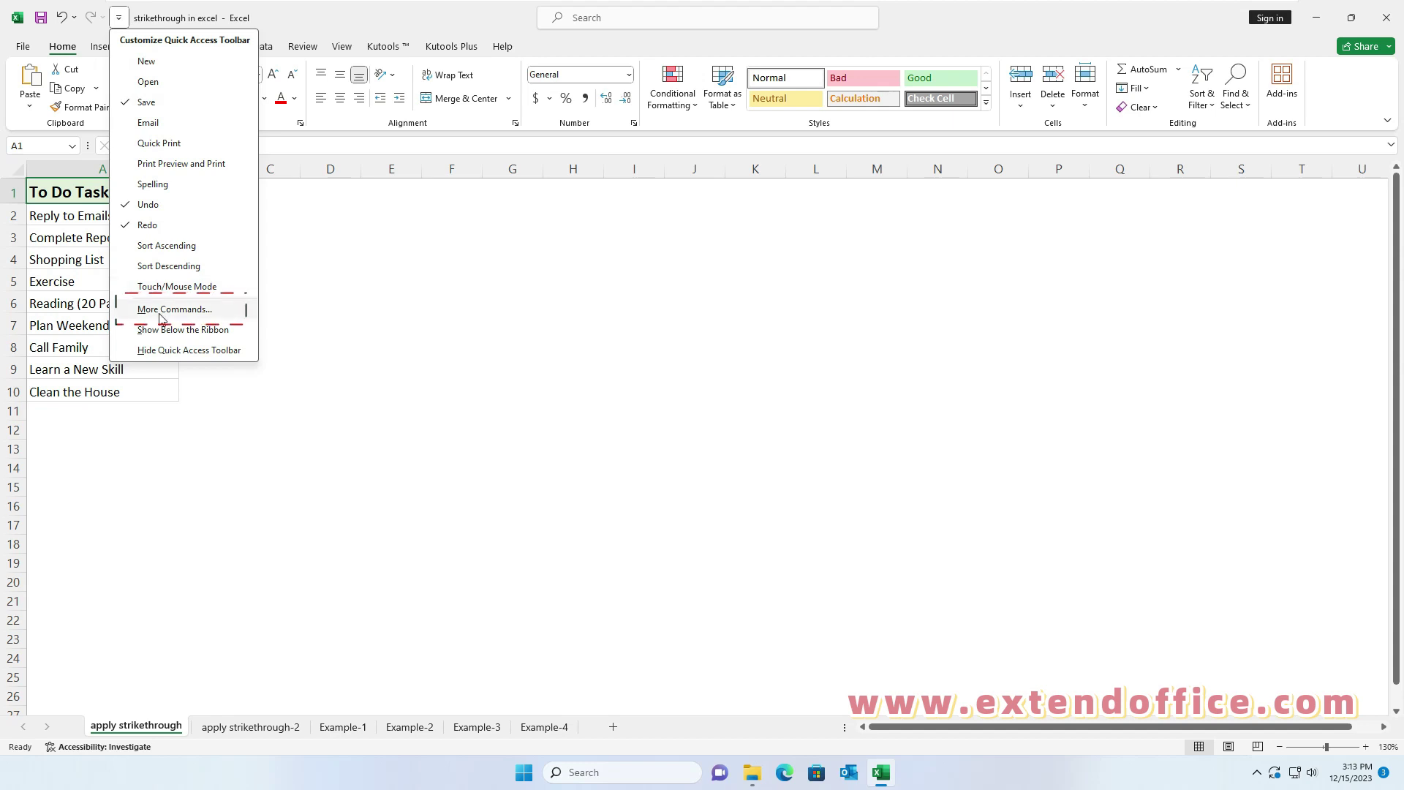
click(207, 310)
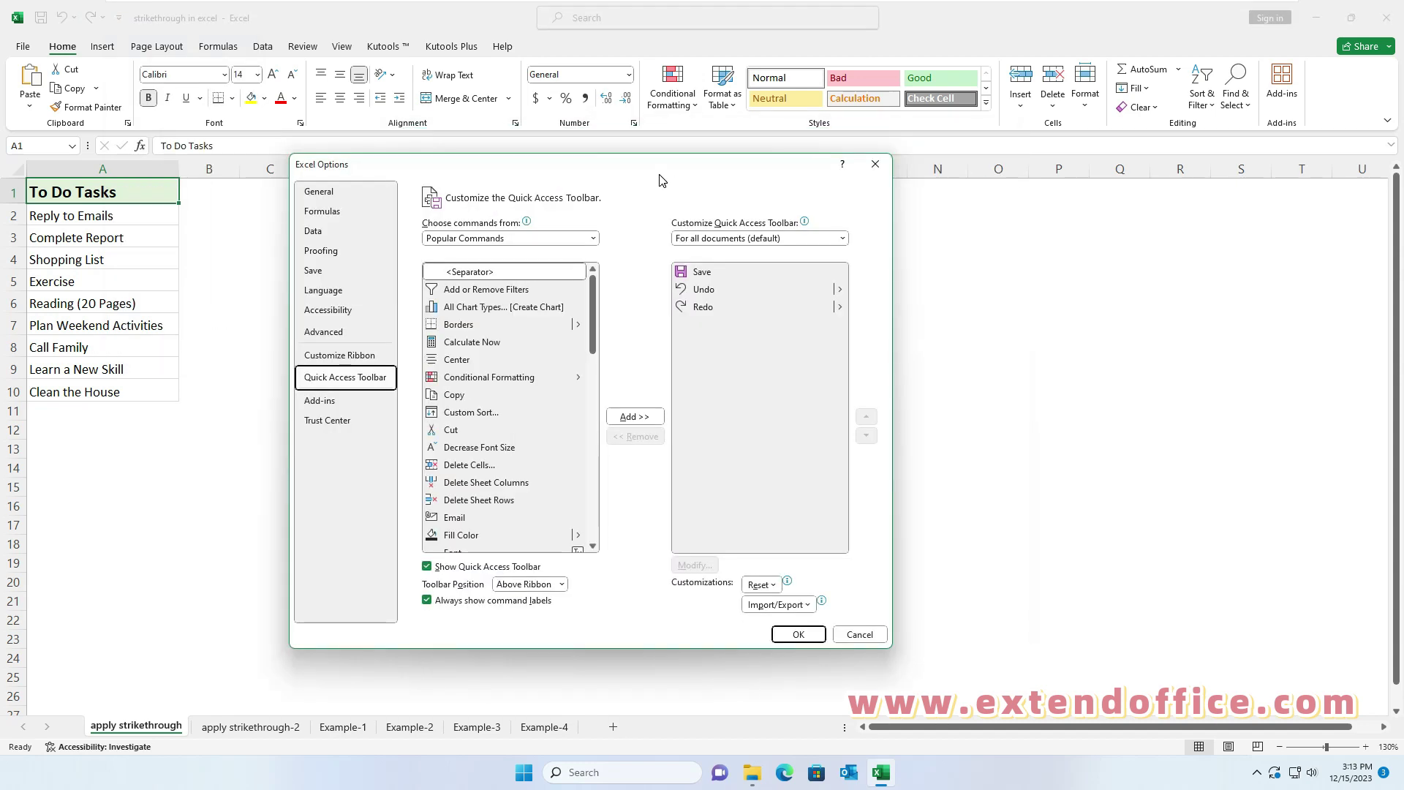
click(594, 242)
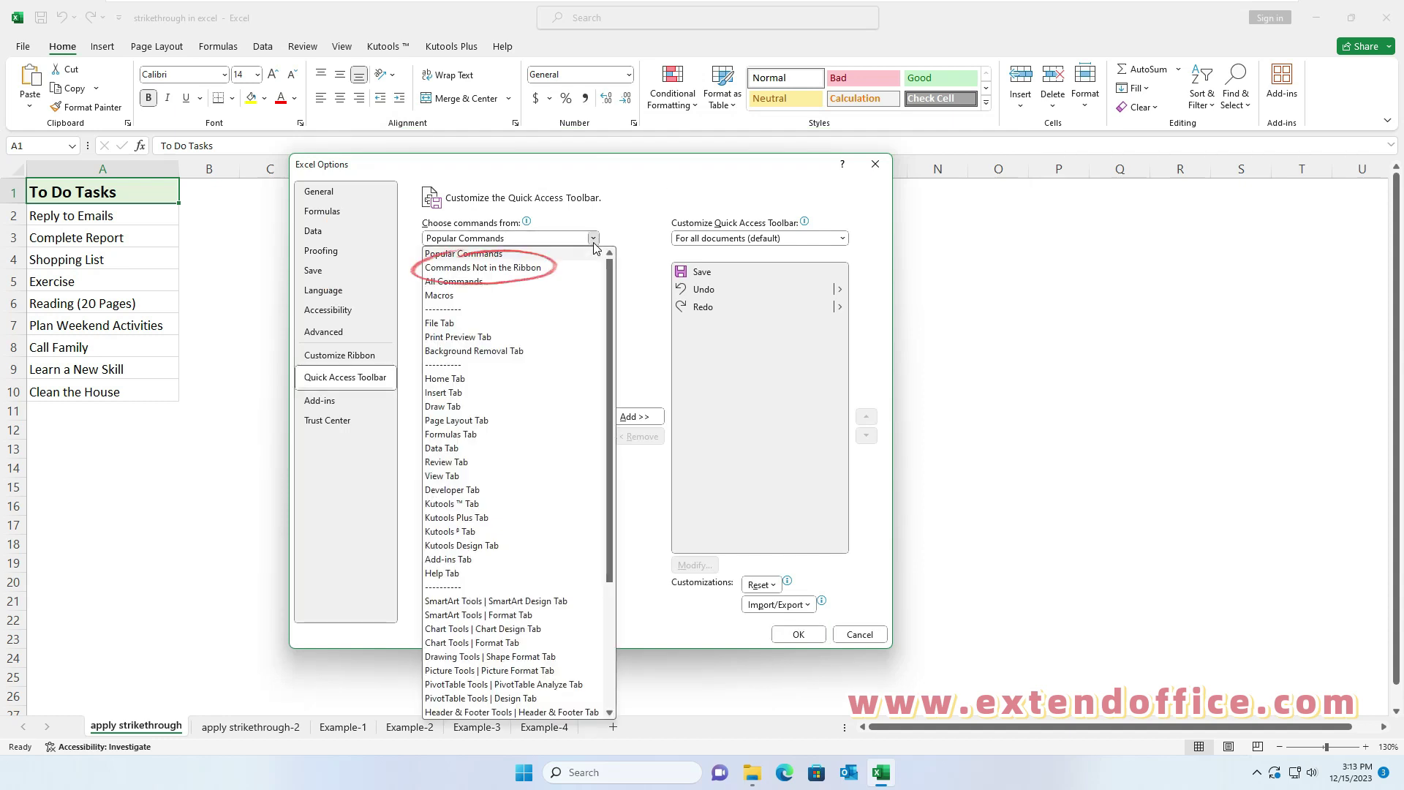
click(543, 268)
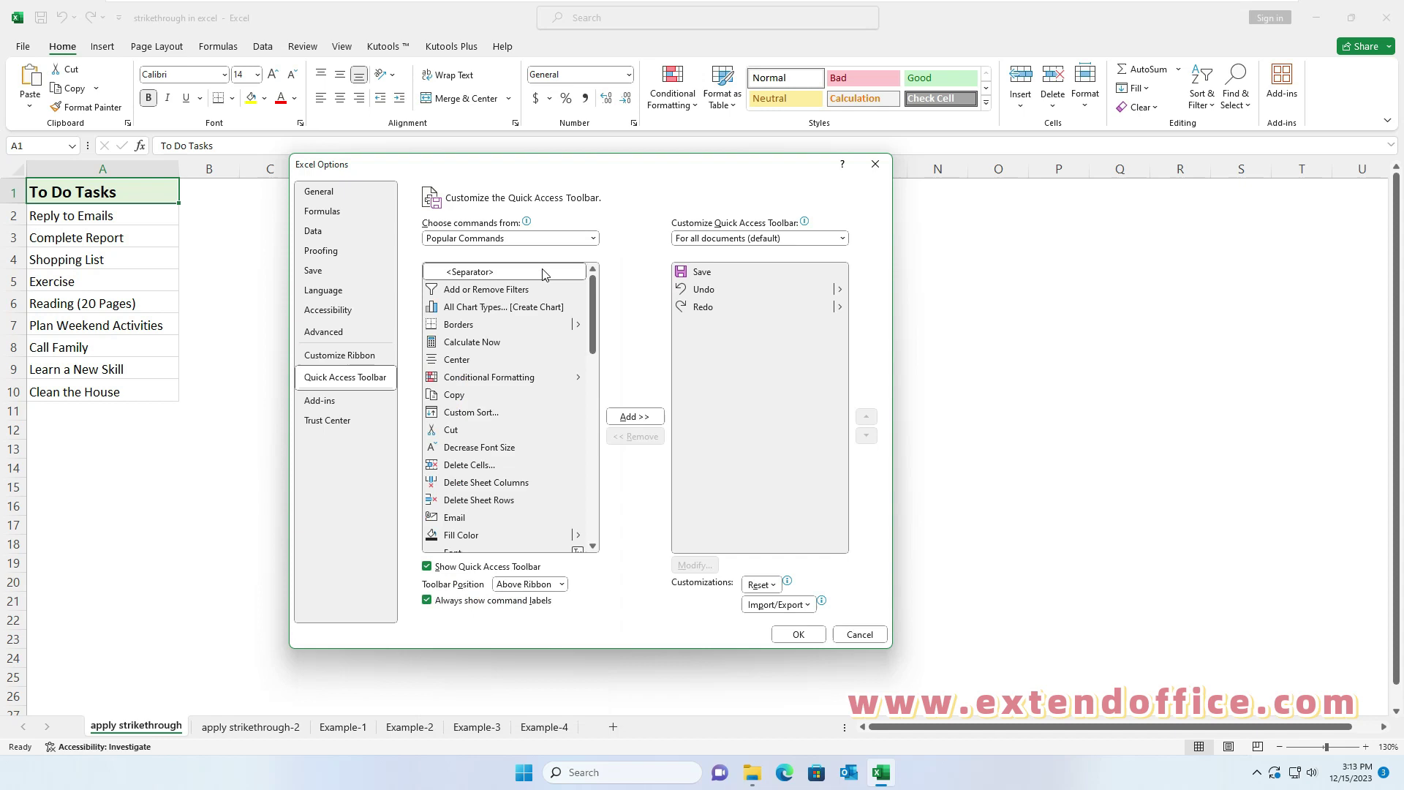
drag(593, 289, 589, 510)
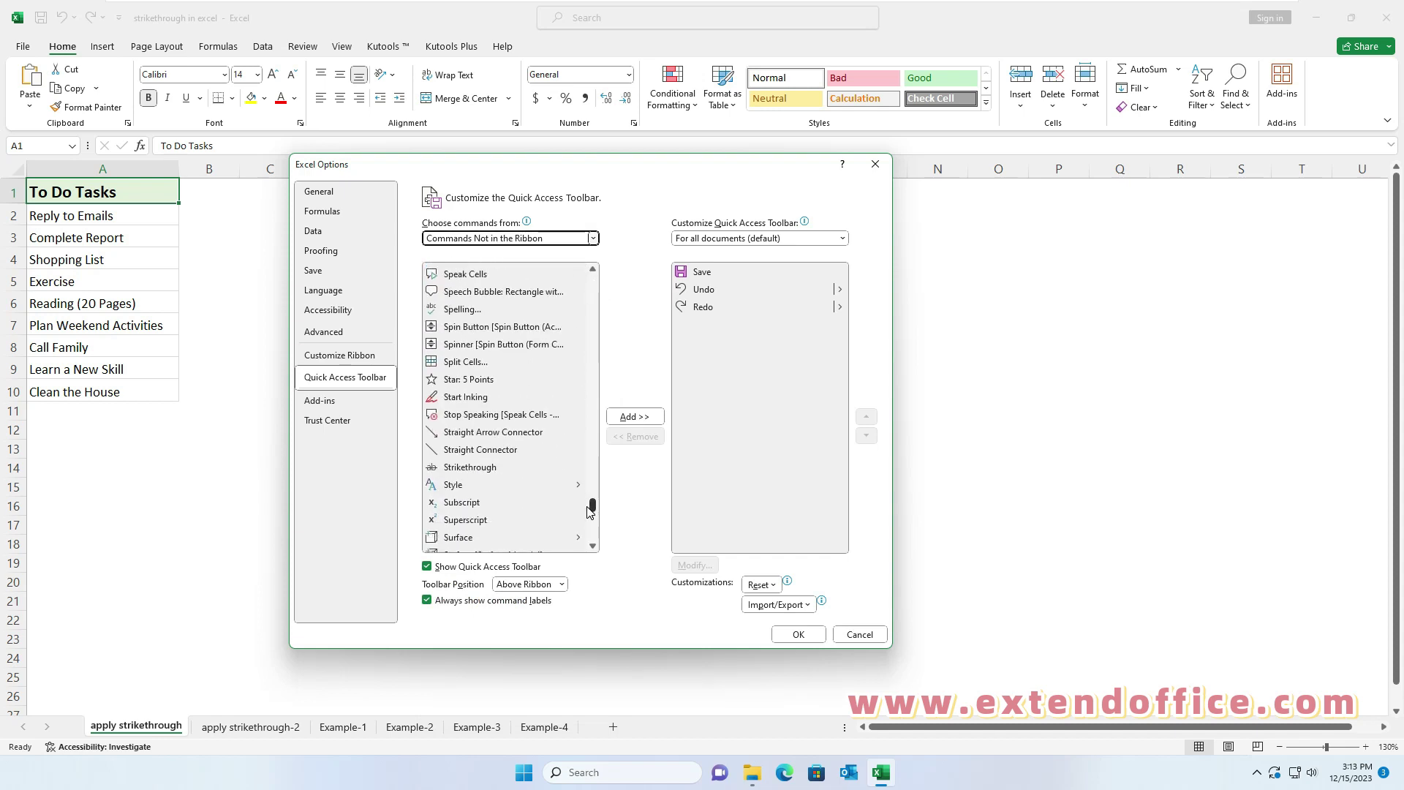
click(492, 472)
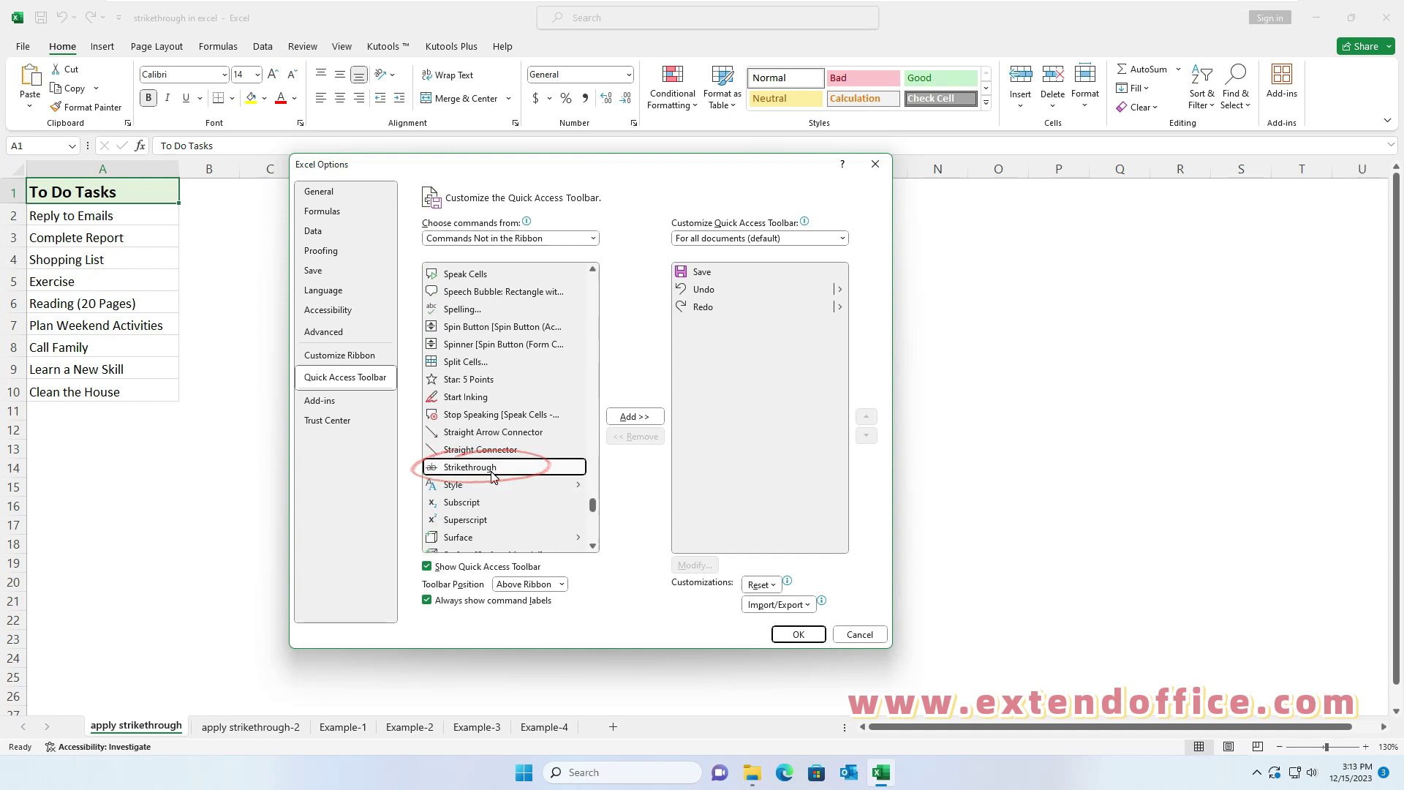
click(629, 418)
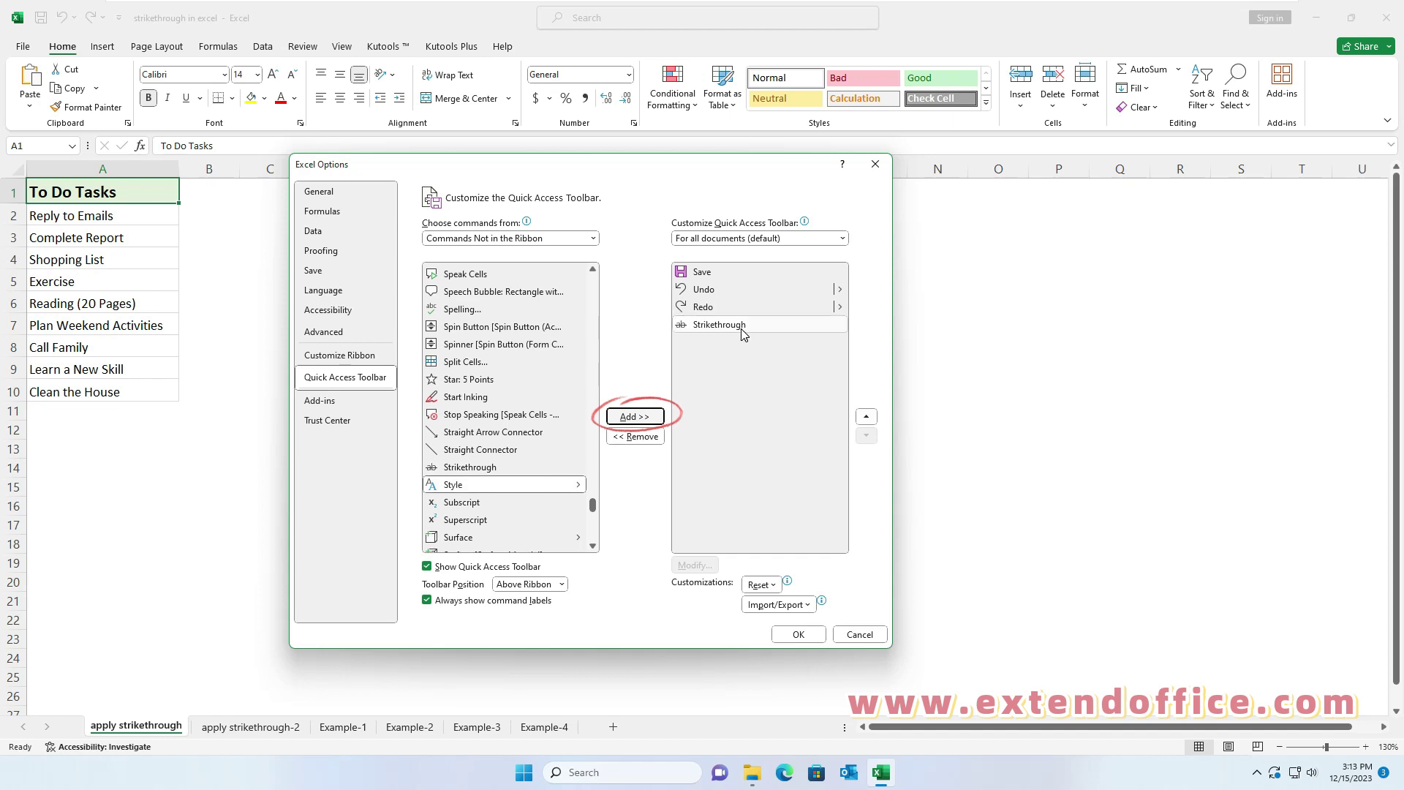
click(799, 634)
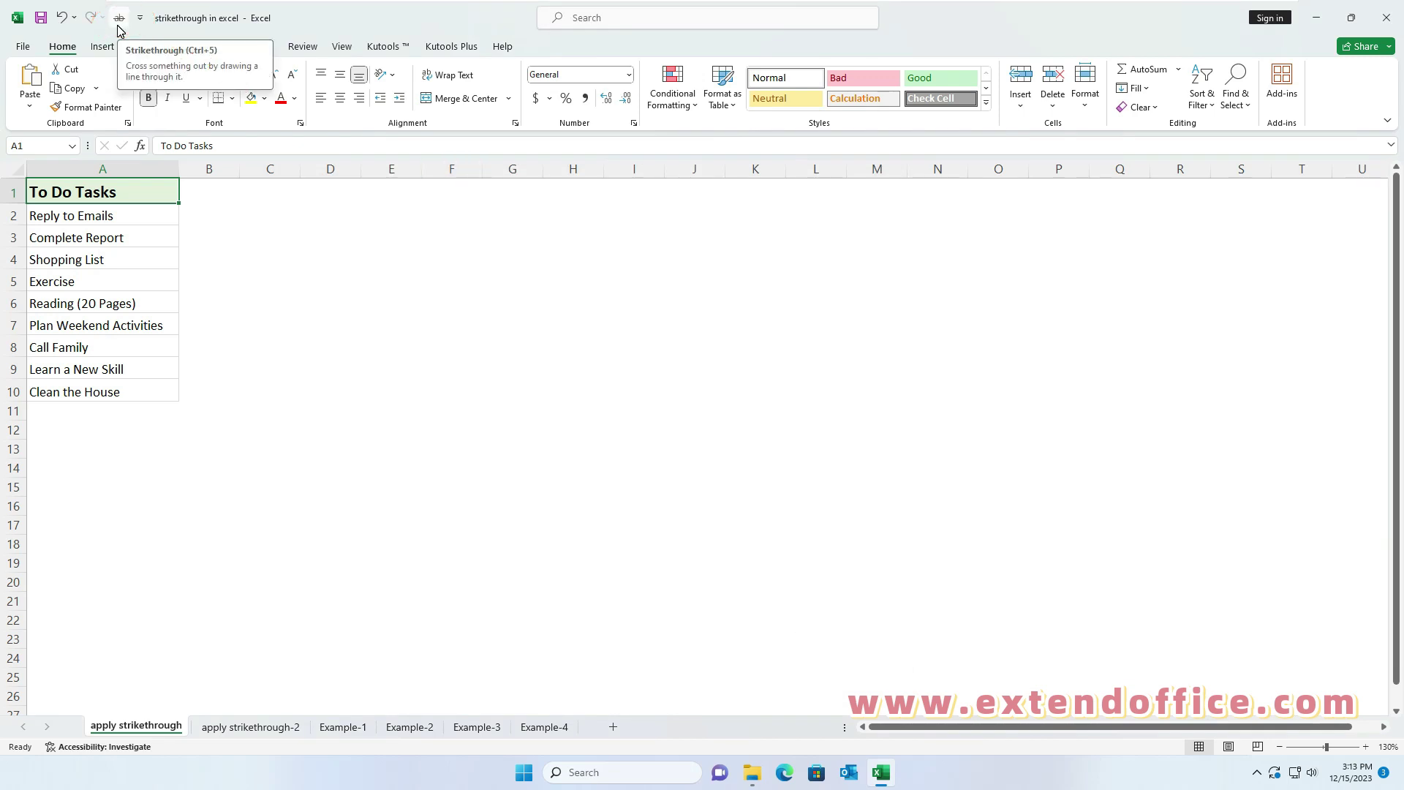
Toggle strikethrough on and off for Complete Report, Reading (20 Pages) and Call Family with the toolbar button
click(119, 239)
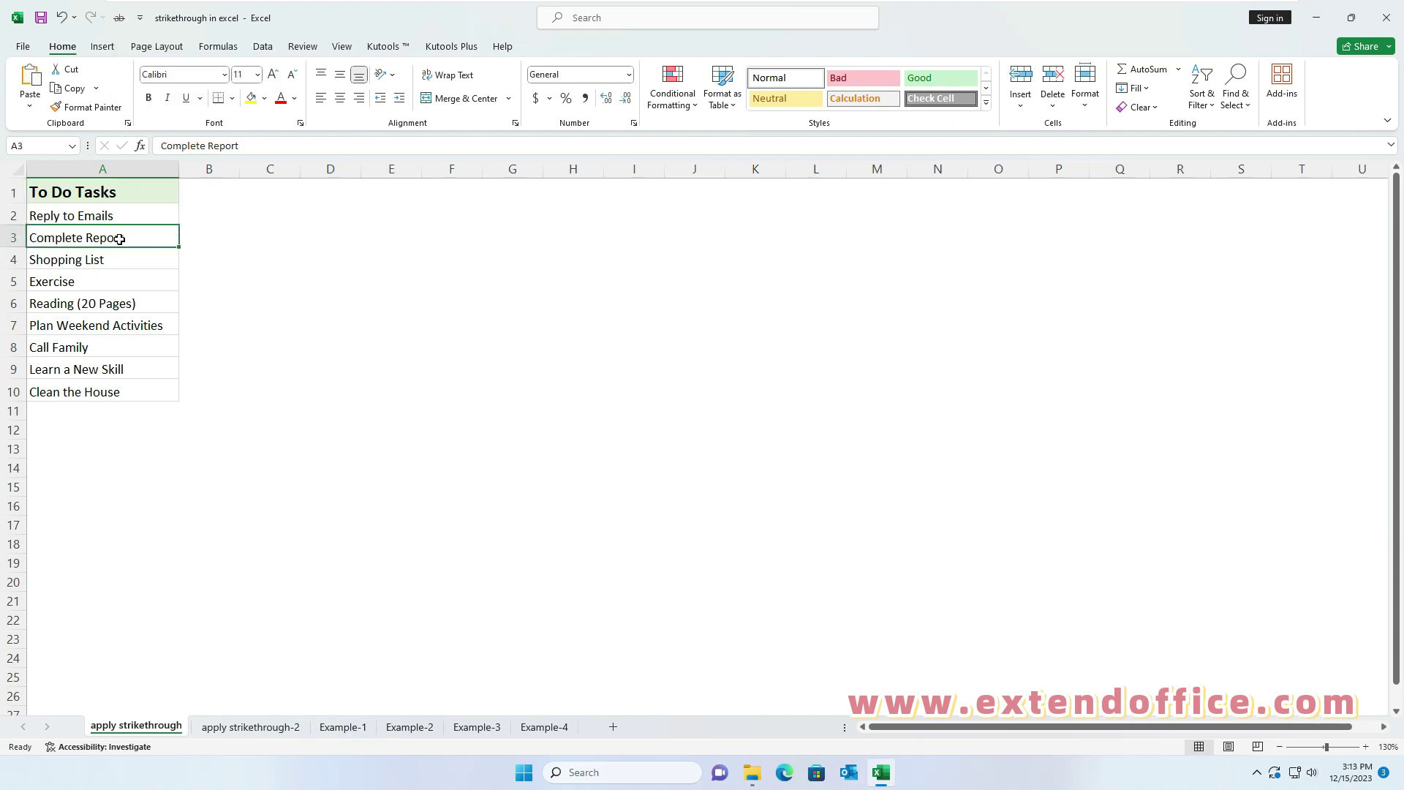
ctrl+click(114, 304)
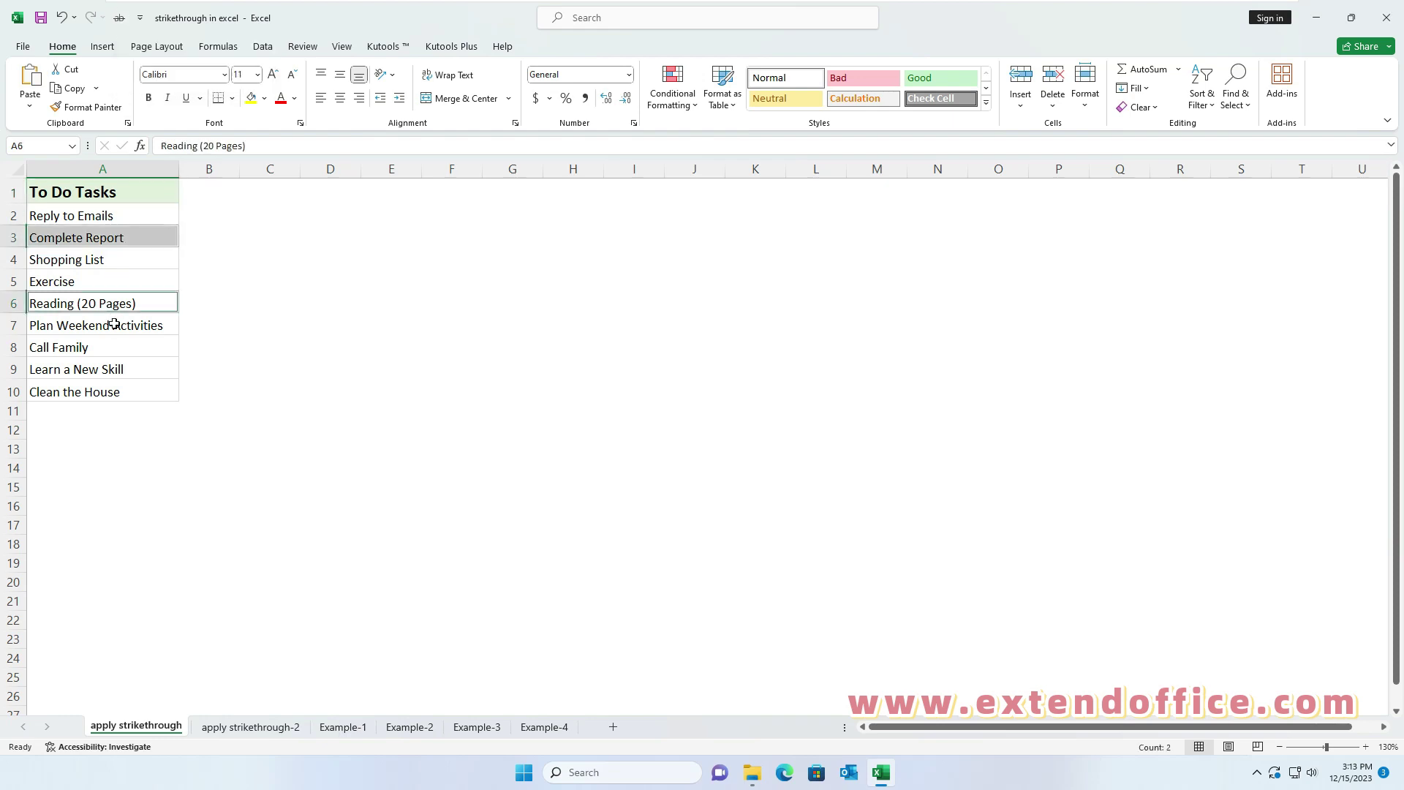
ctrl+click(99, 346)
click(121, 22)
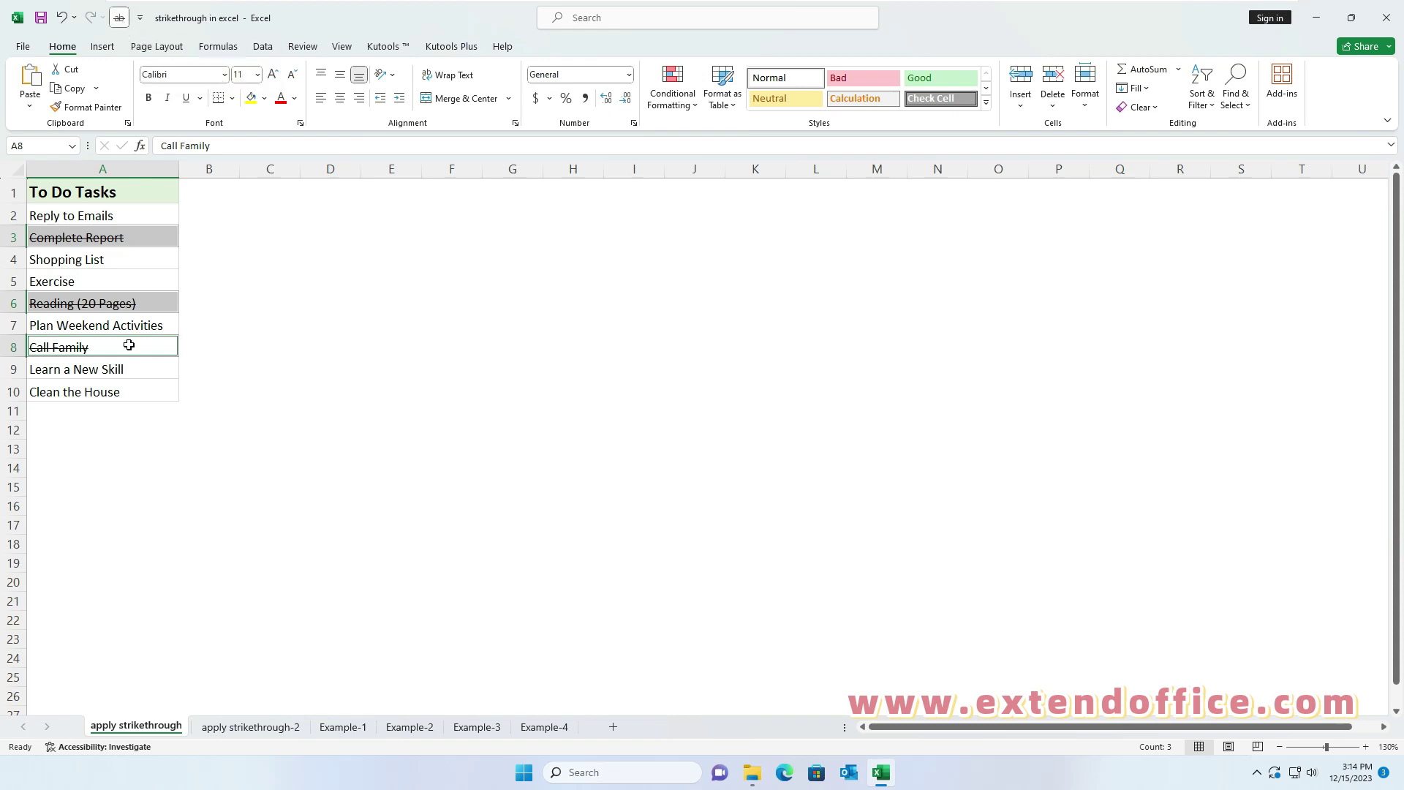
click(119, 21)
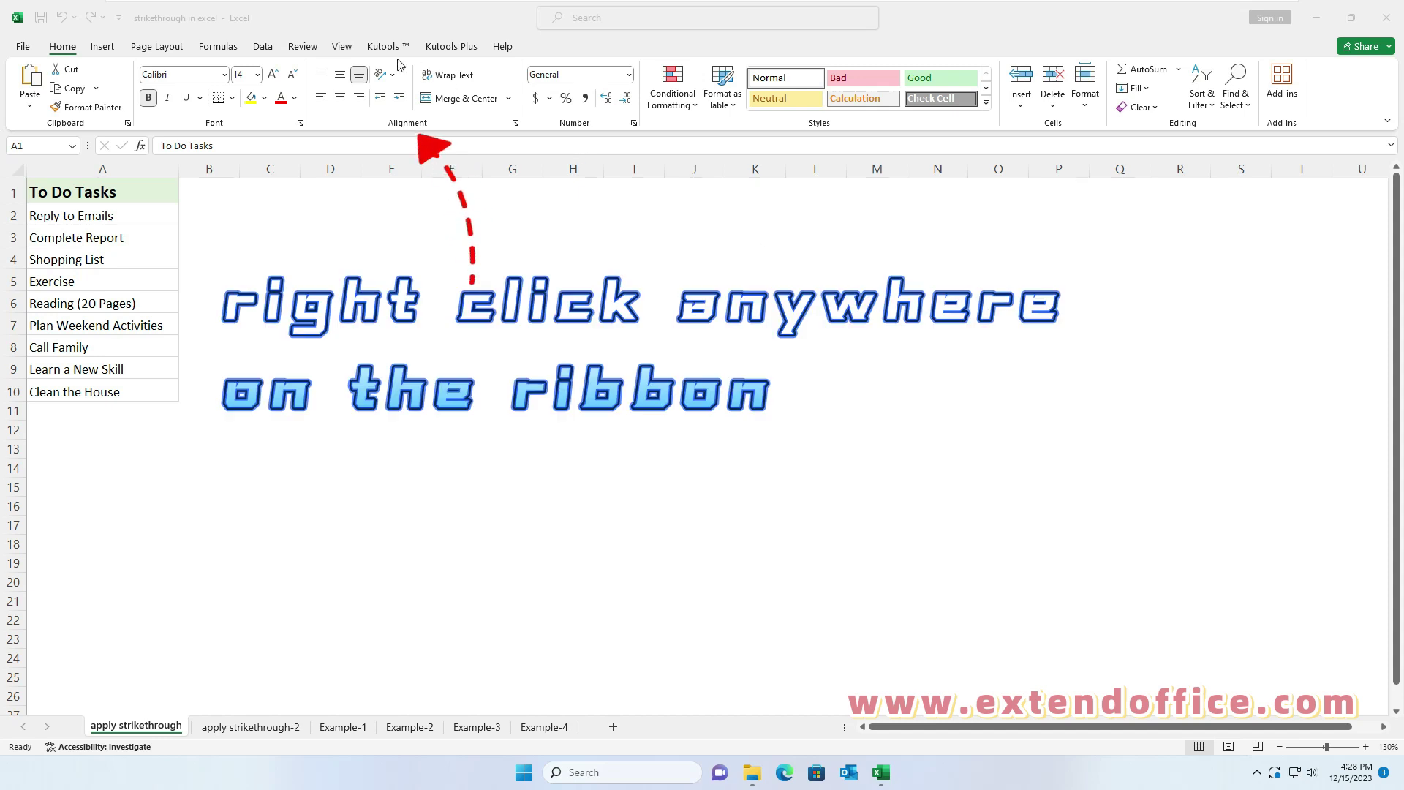
In Customize the Ribbon, create a new group under Home and rename it My Format
right_click(338, 117)
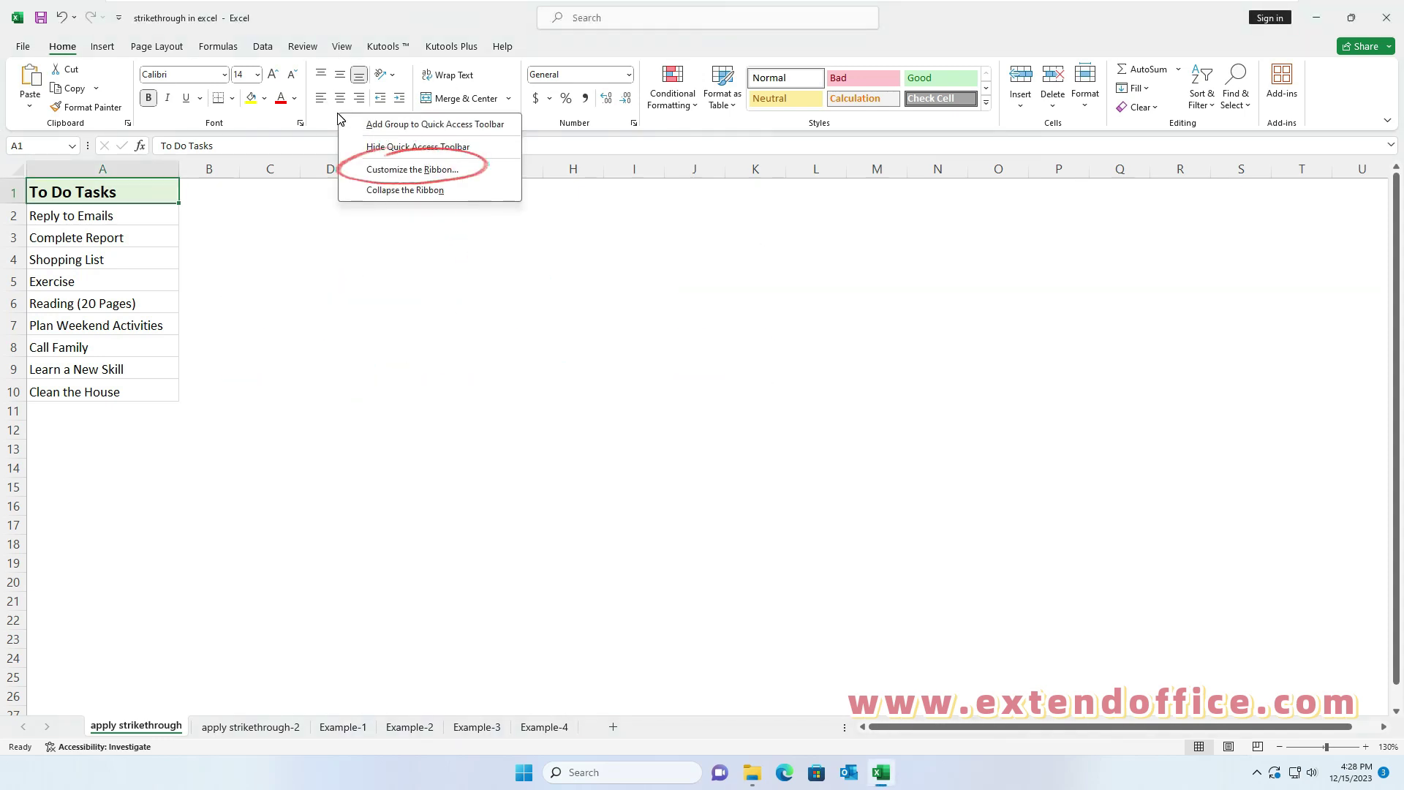
click(455, 170)
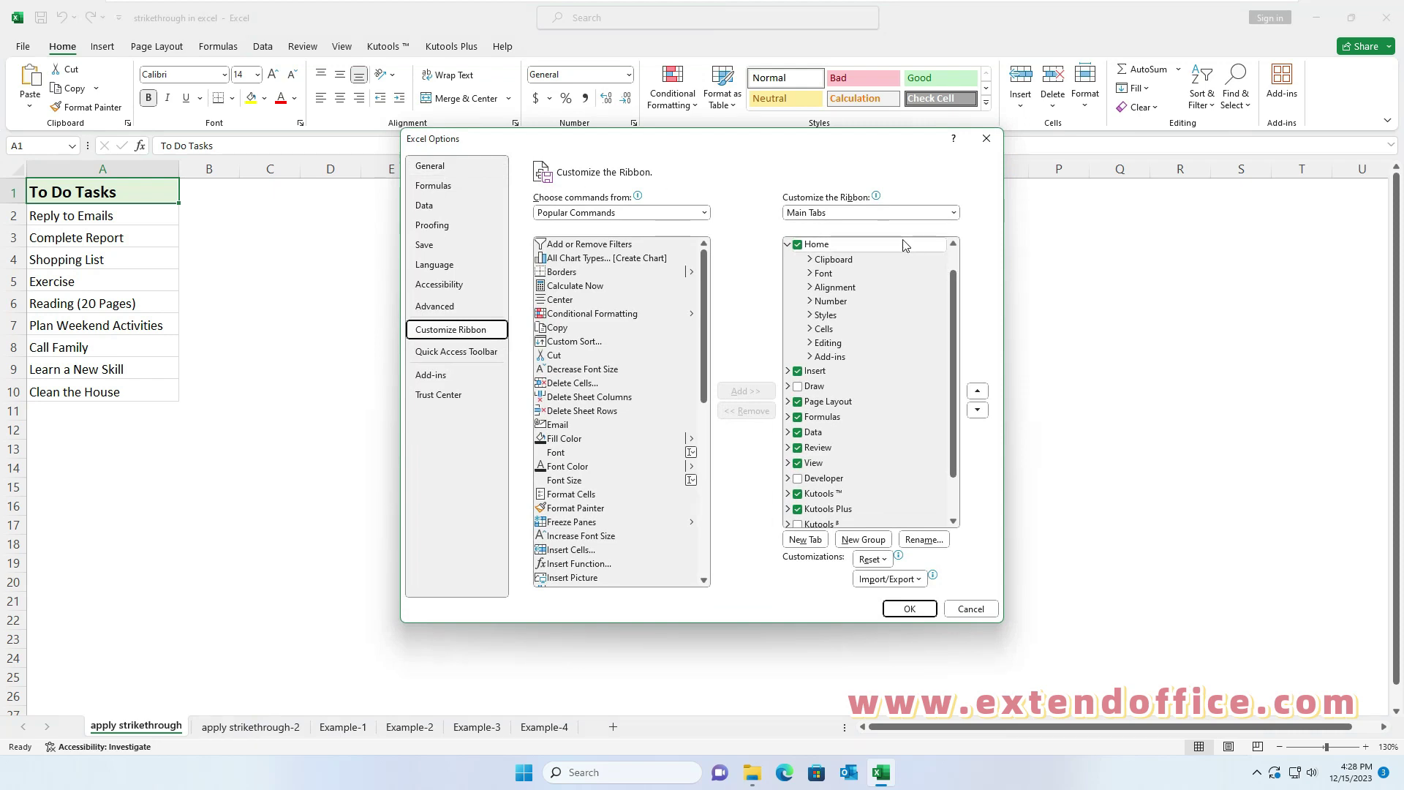
click(845, 249)
click(863, 541)
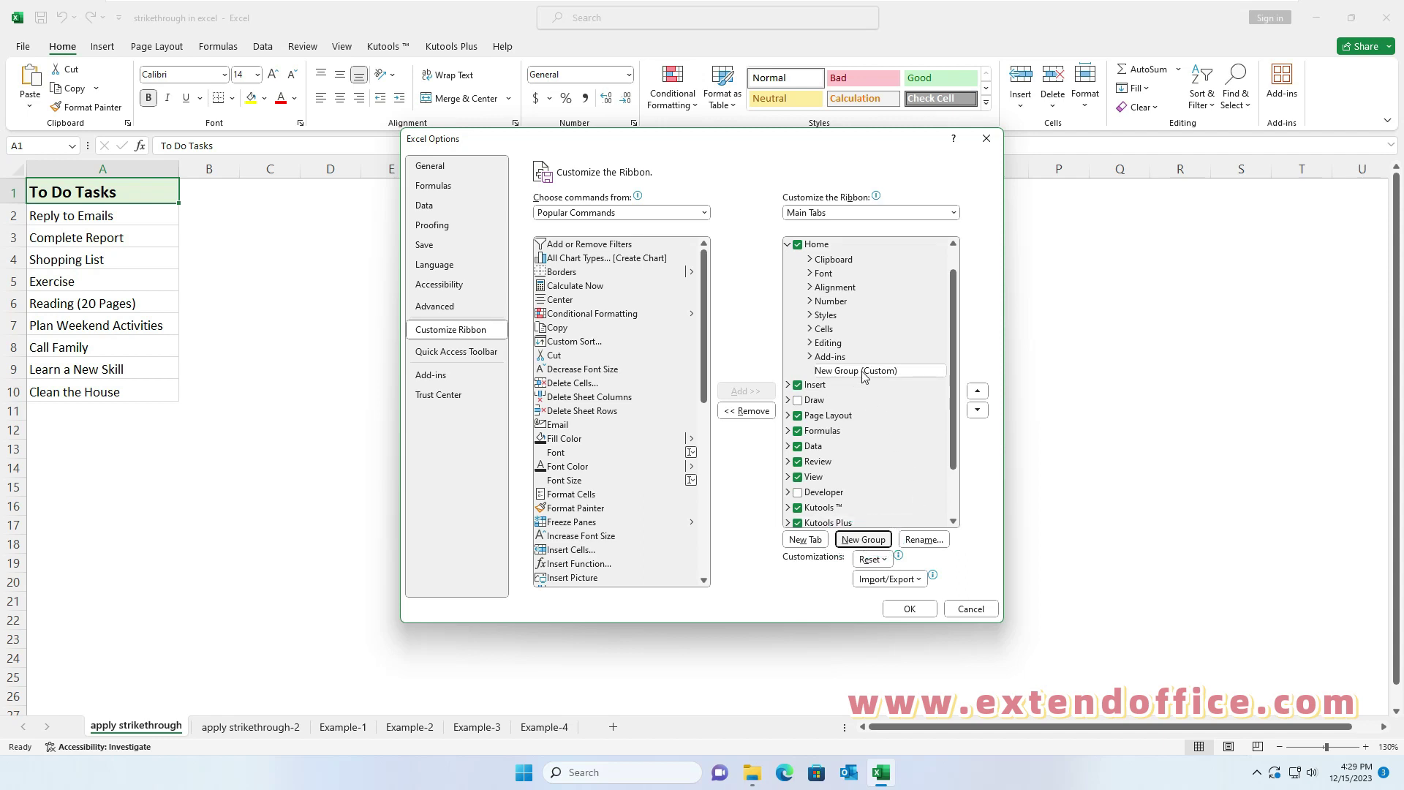
click(892, 373)
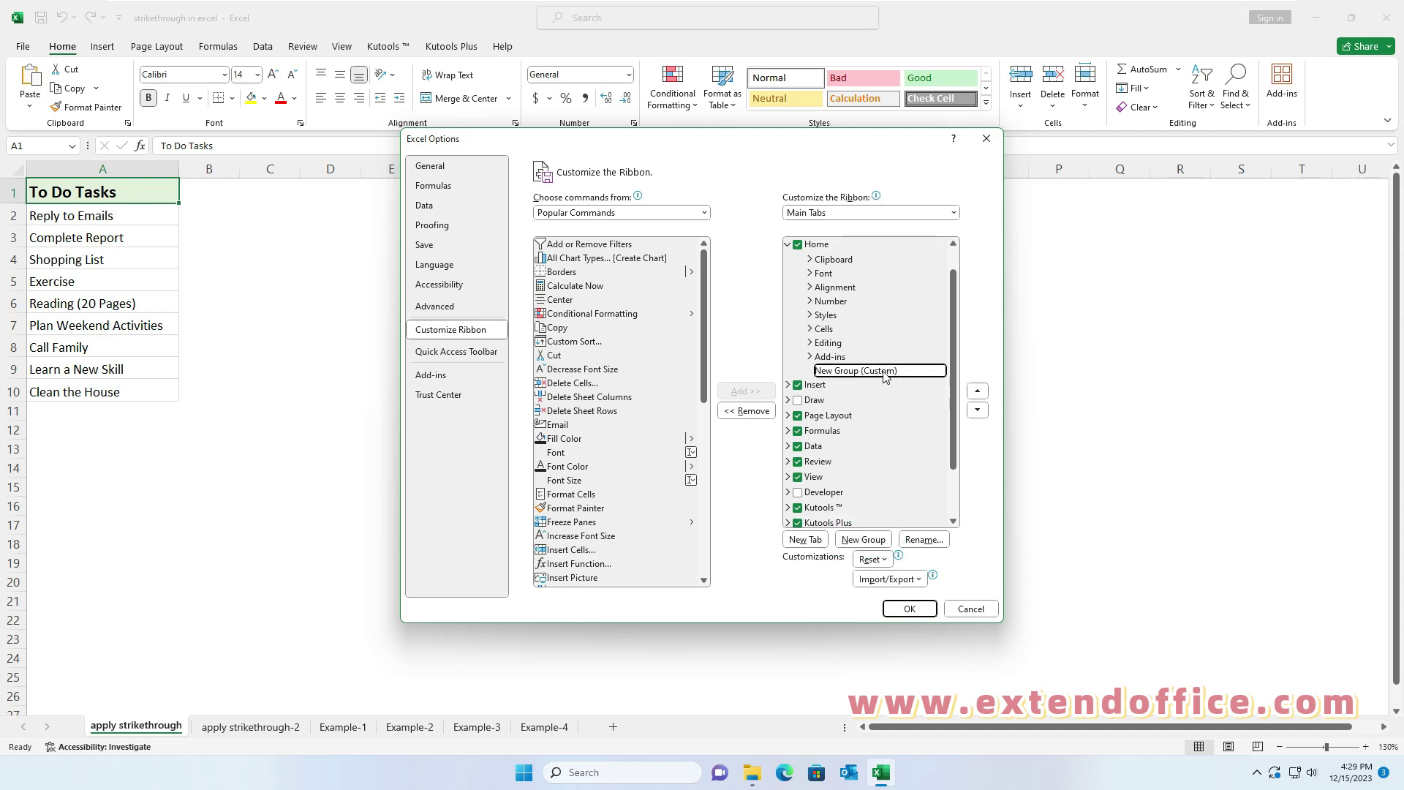
click(920, 541)
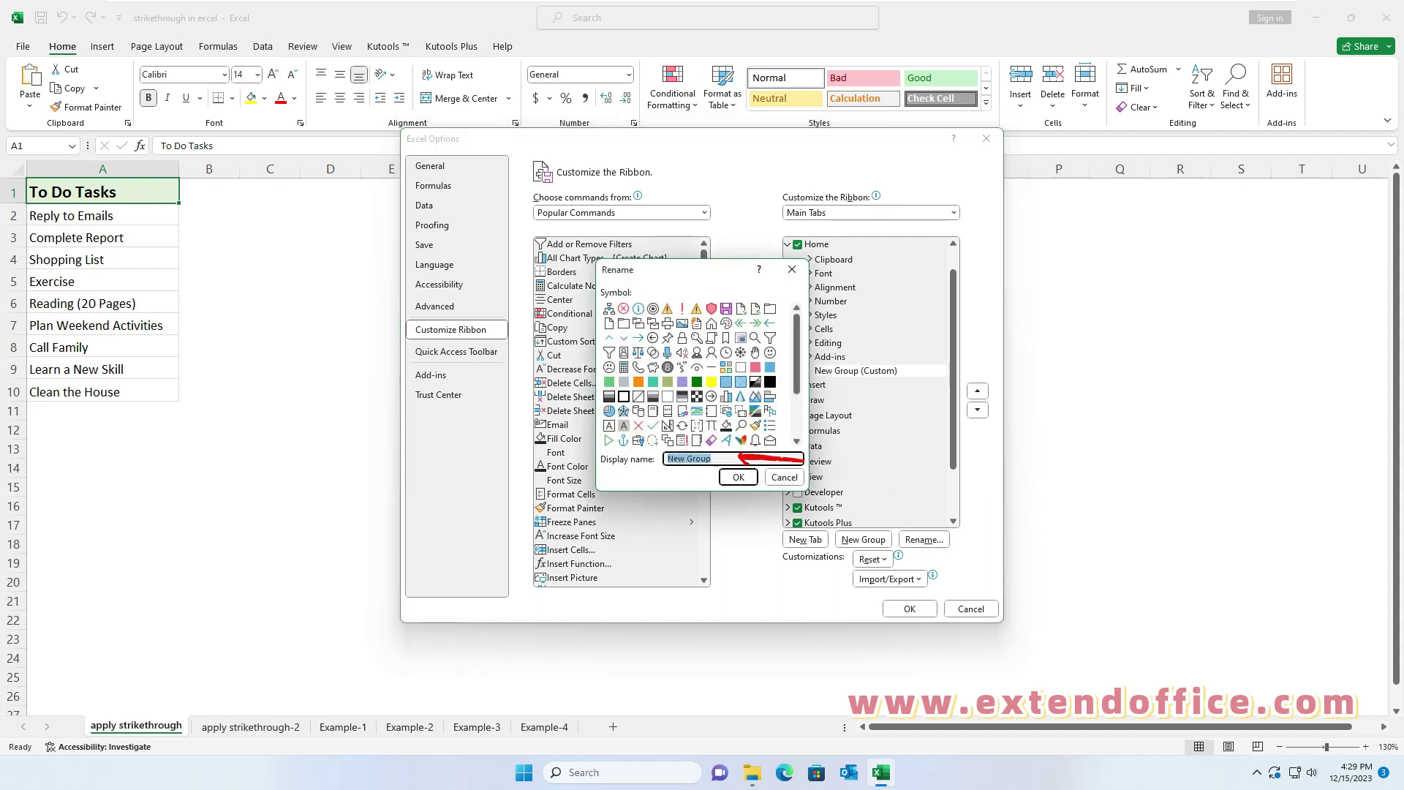
text(My Format)
click(738, 478)
Add Strikethrough from Commands Not in the Ribbon to the My Format group
click(705, 212)
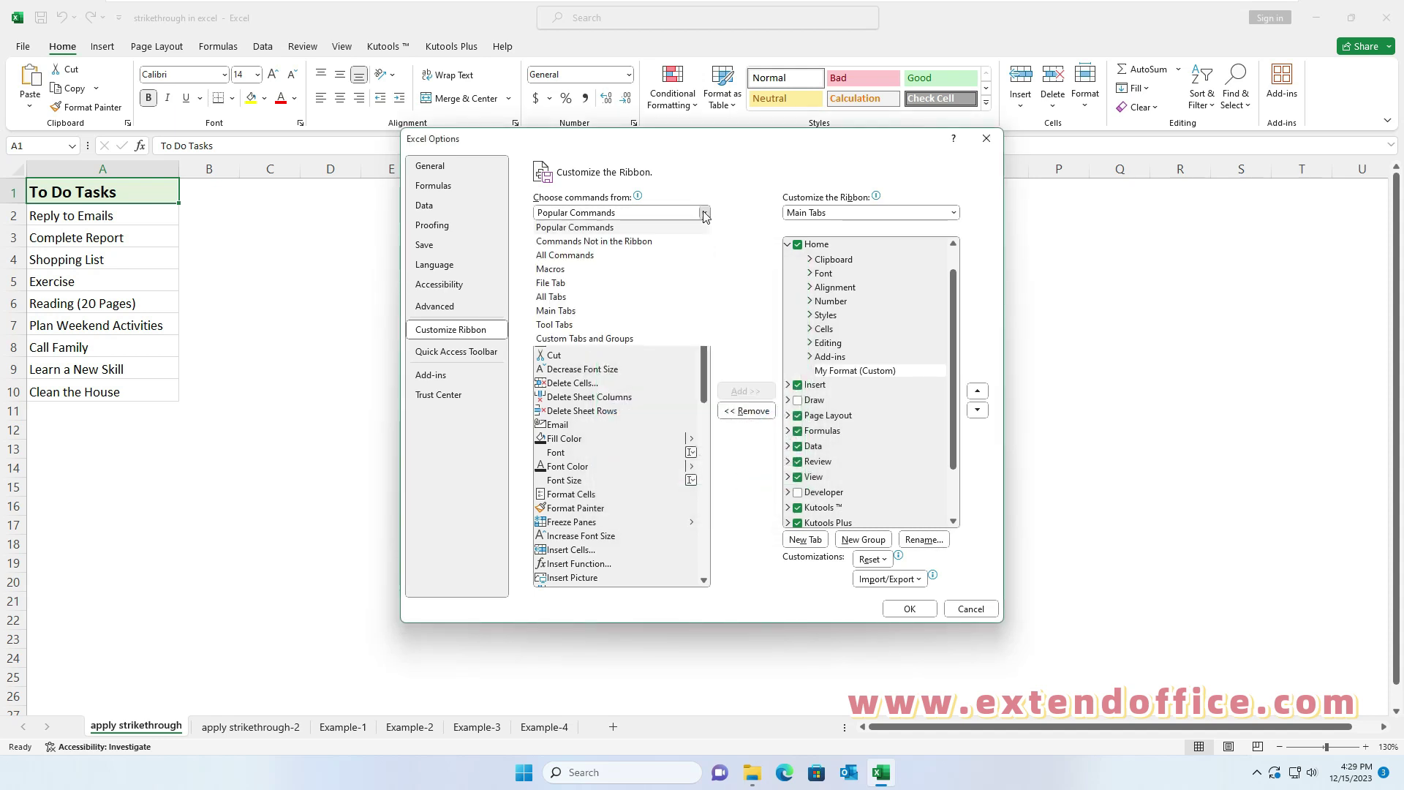
click(618, 242)
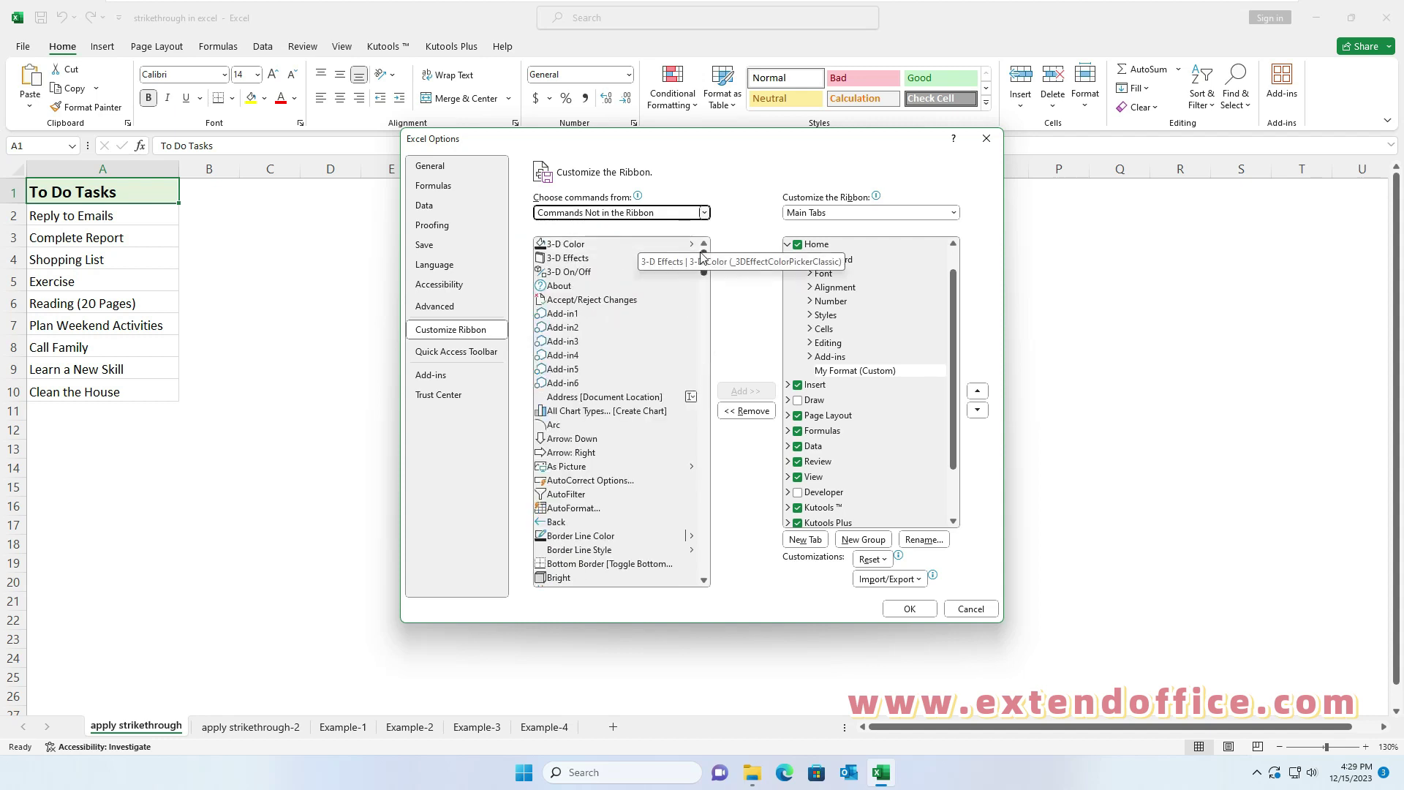
drag(703, 277, 703, 546)
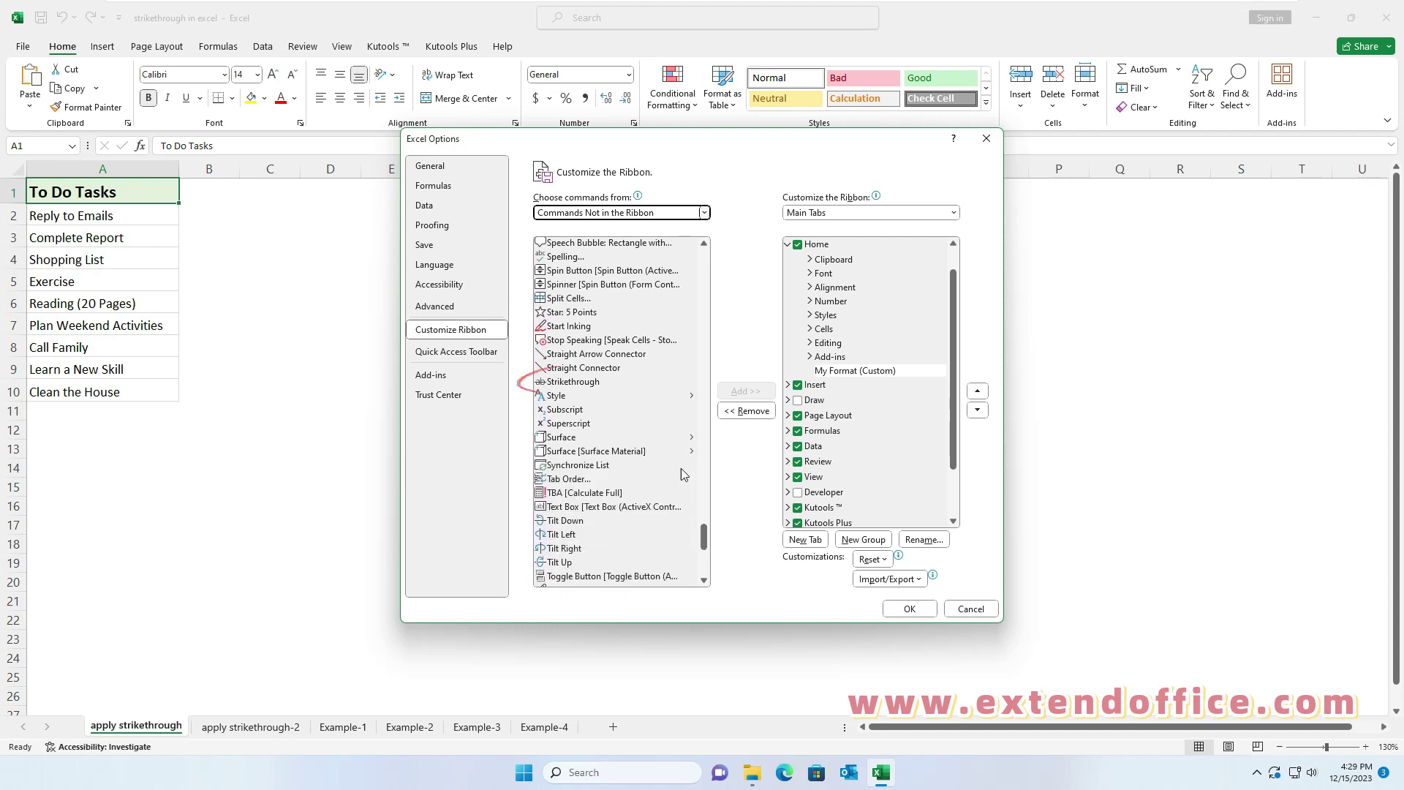
click(585, 383)
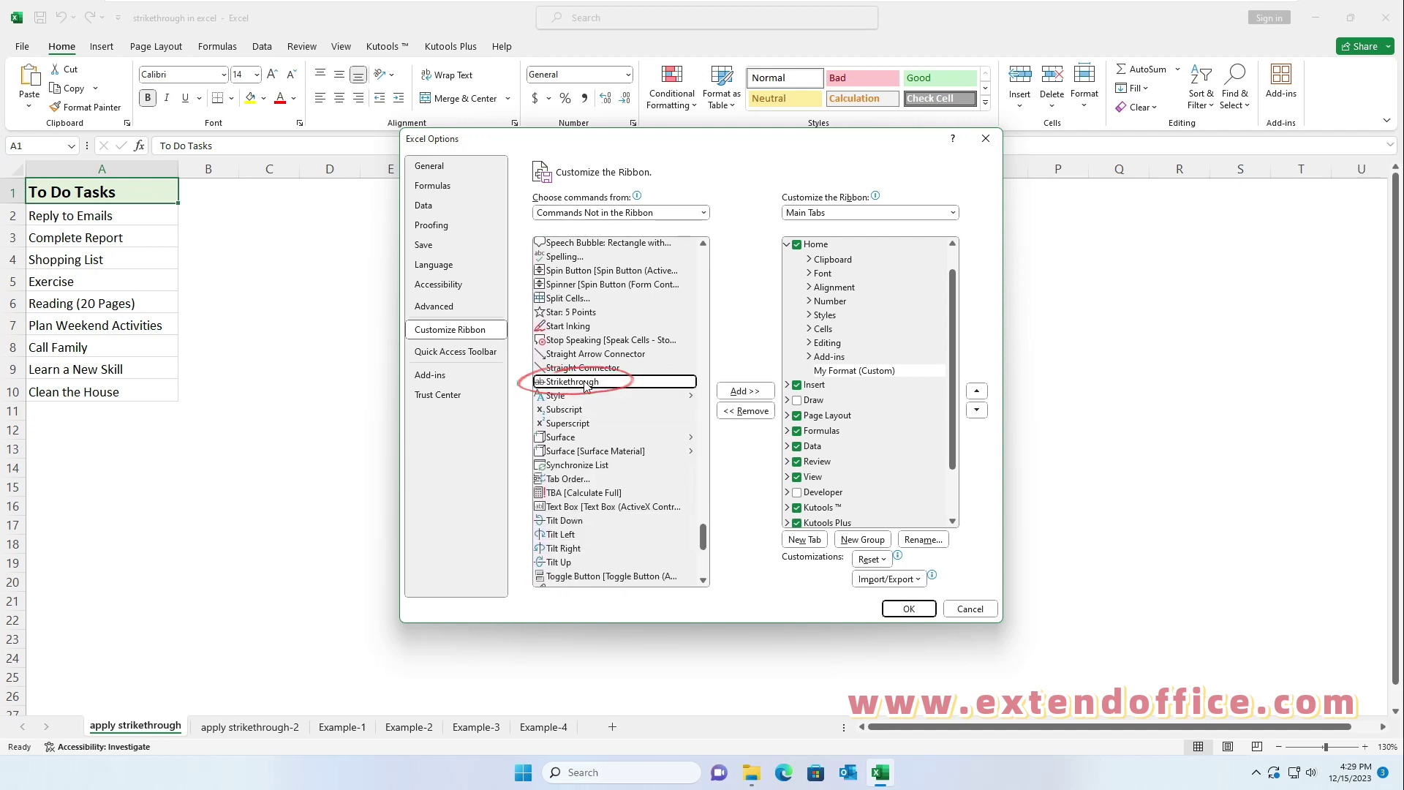
click(745, 393)
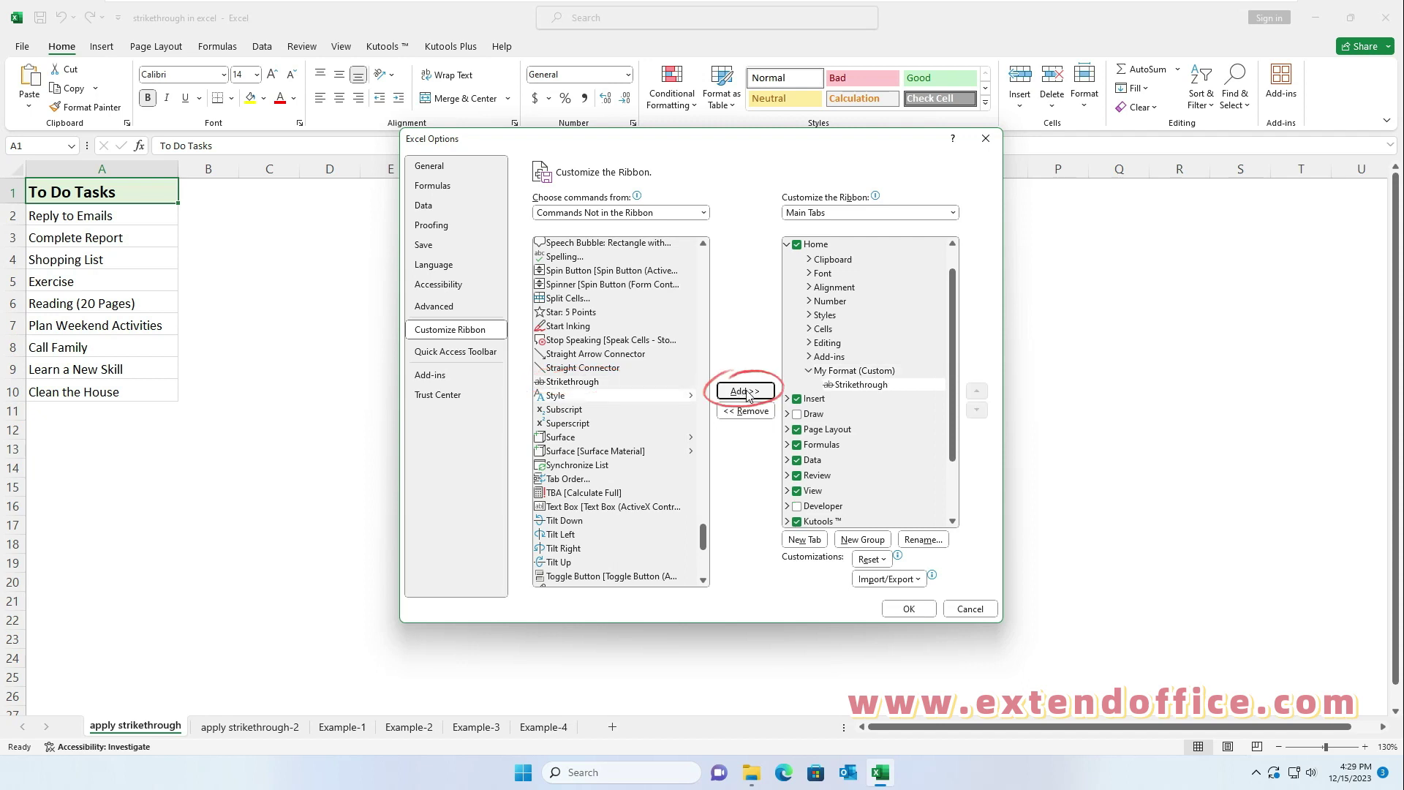
Move My Format up to sit just after the Font group and save the ribbon changes
click(843, 373)
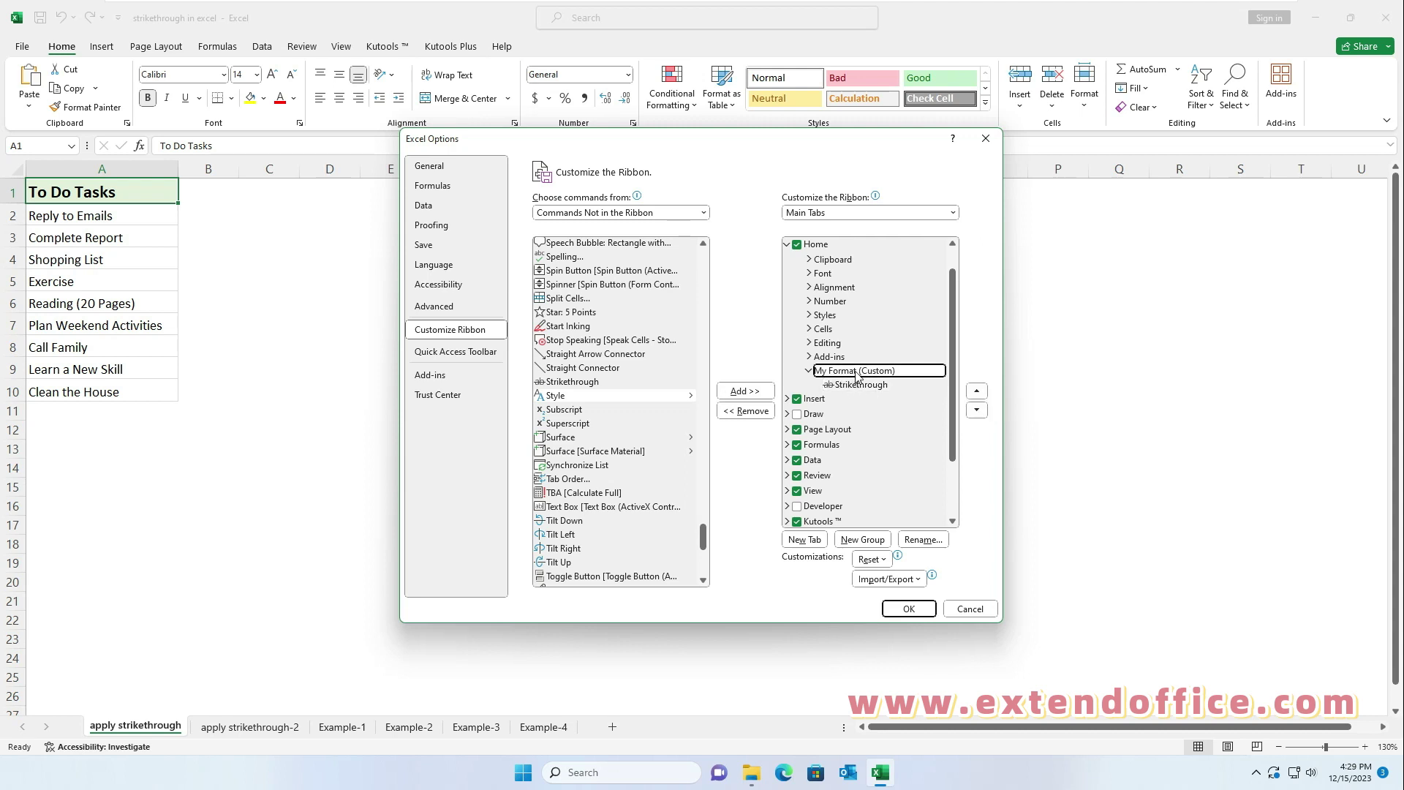
click(977, 396)
click(977, 393)
click(978, 393)
click(977, 393)
click(977, 393)
click(977, 393)
click(978, 393)
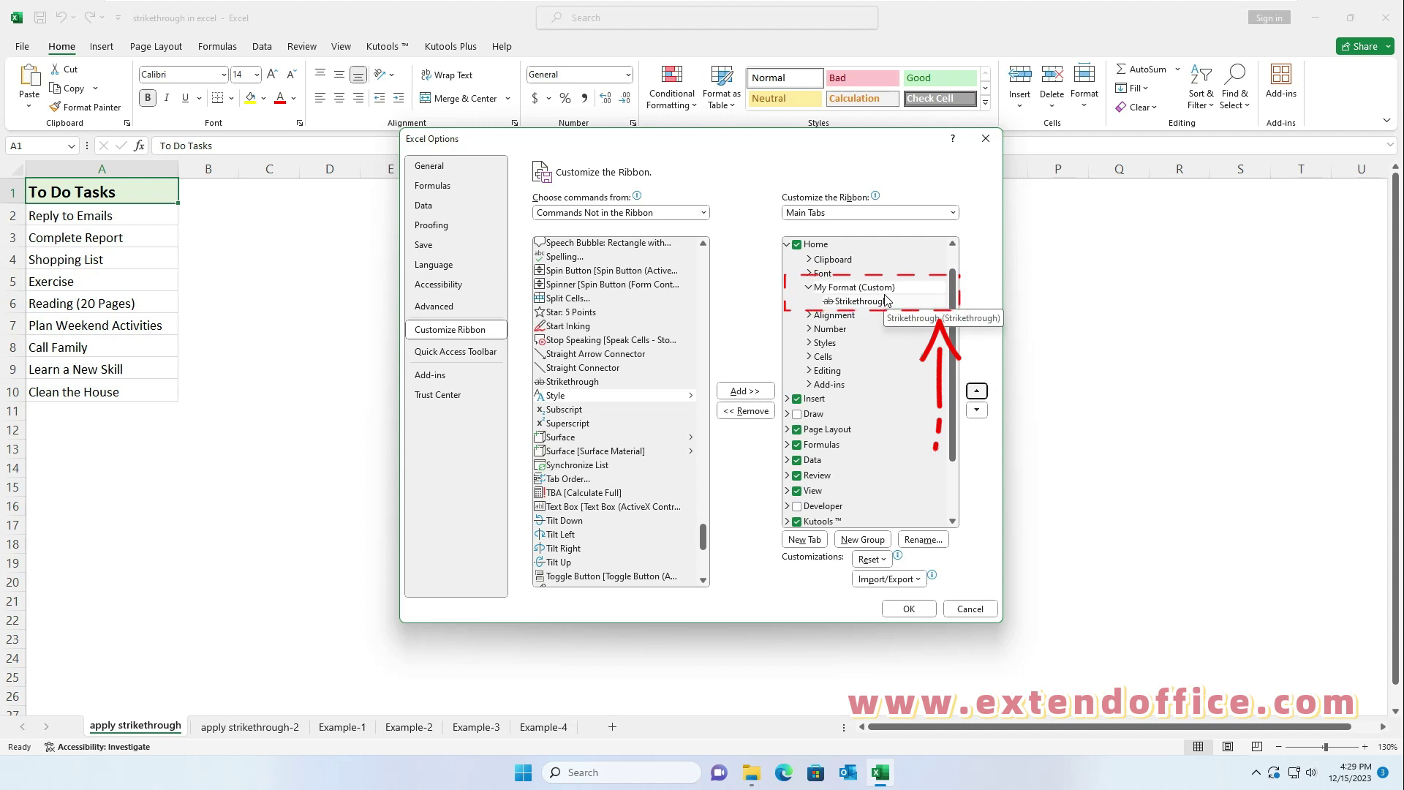
click(910, 610)
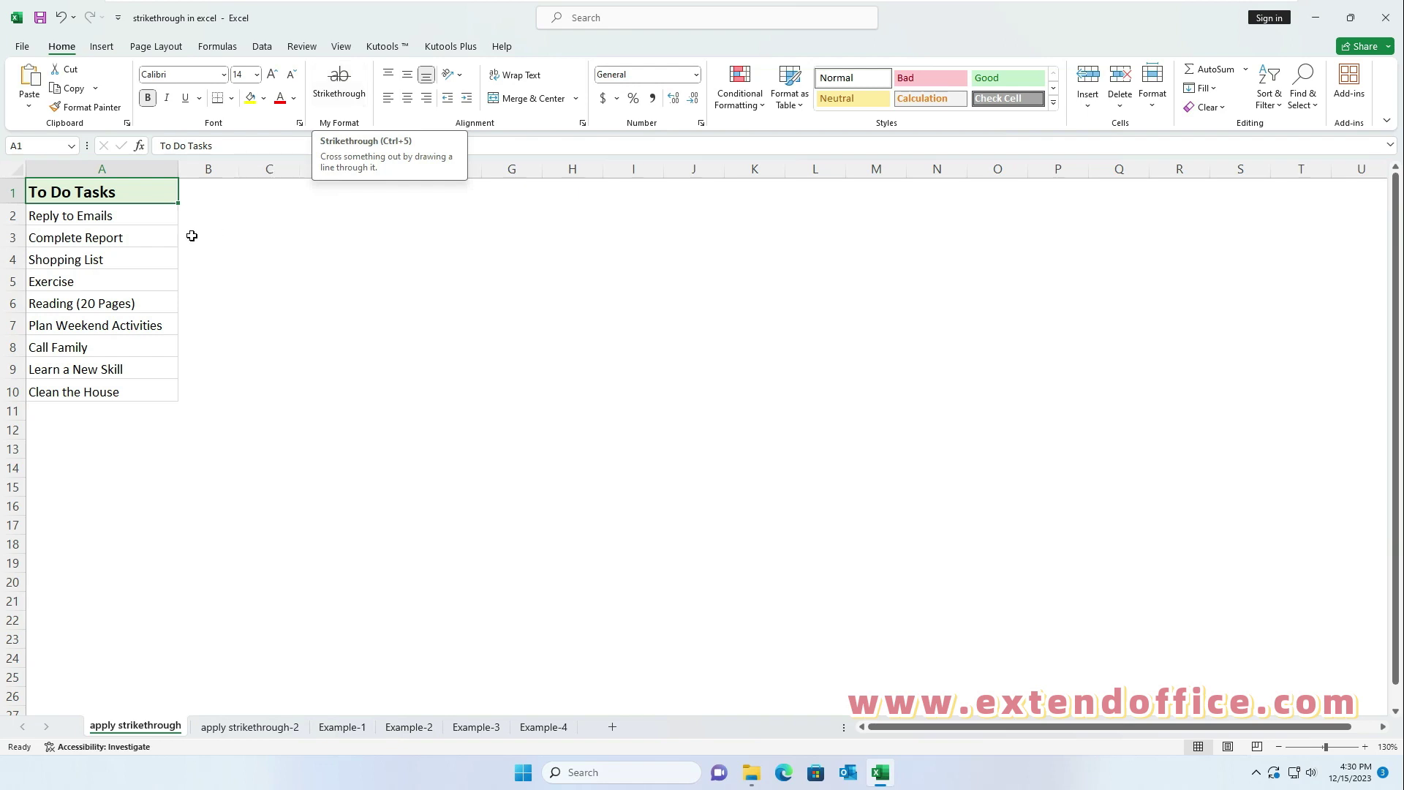
Strike through A3, A6 and A9 with the My Format Strikethrough button, then clear it
click(135, 235)
ctrl+click(135, 304)
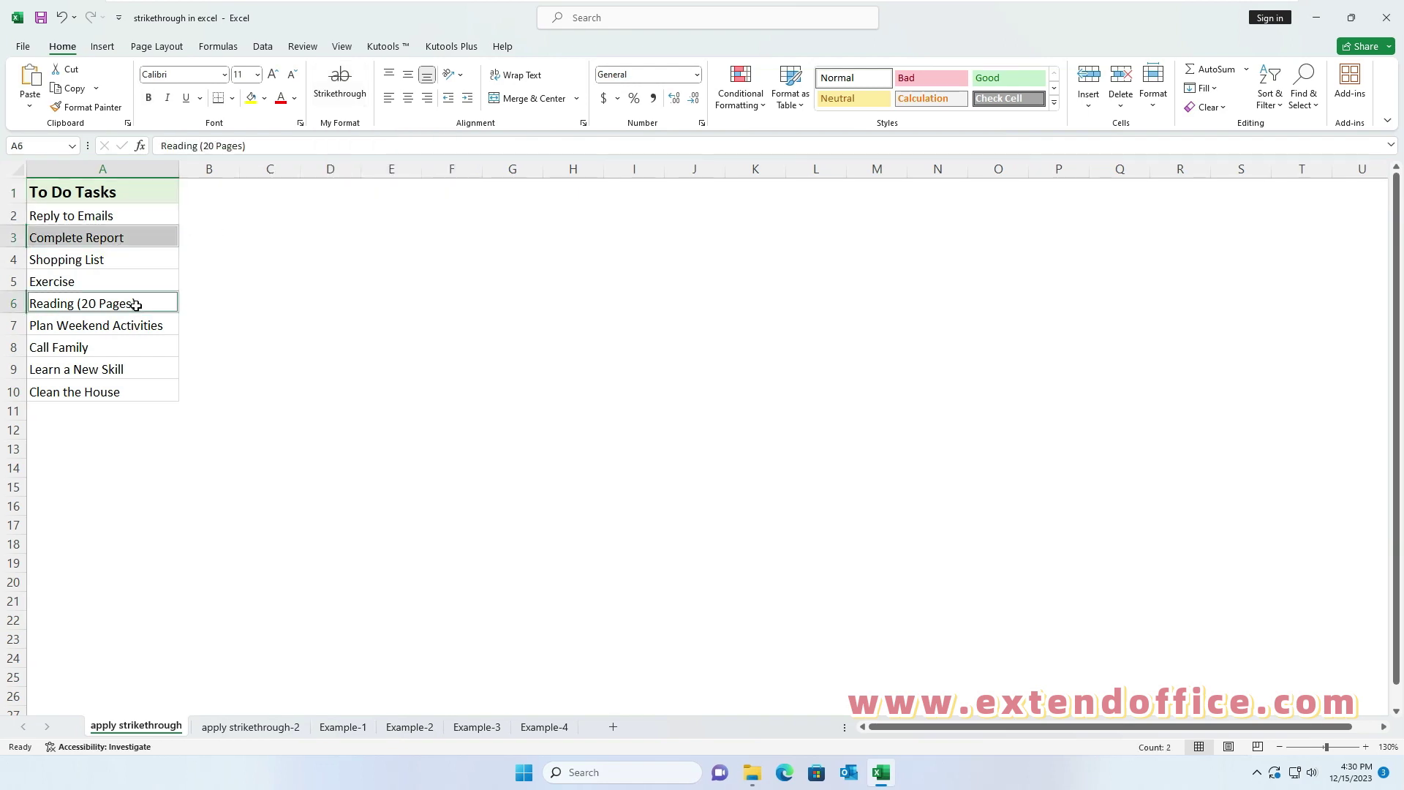
ctrl+click(124, 370)
click(338, 93)
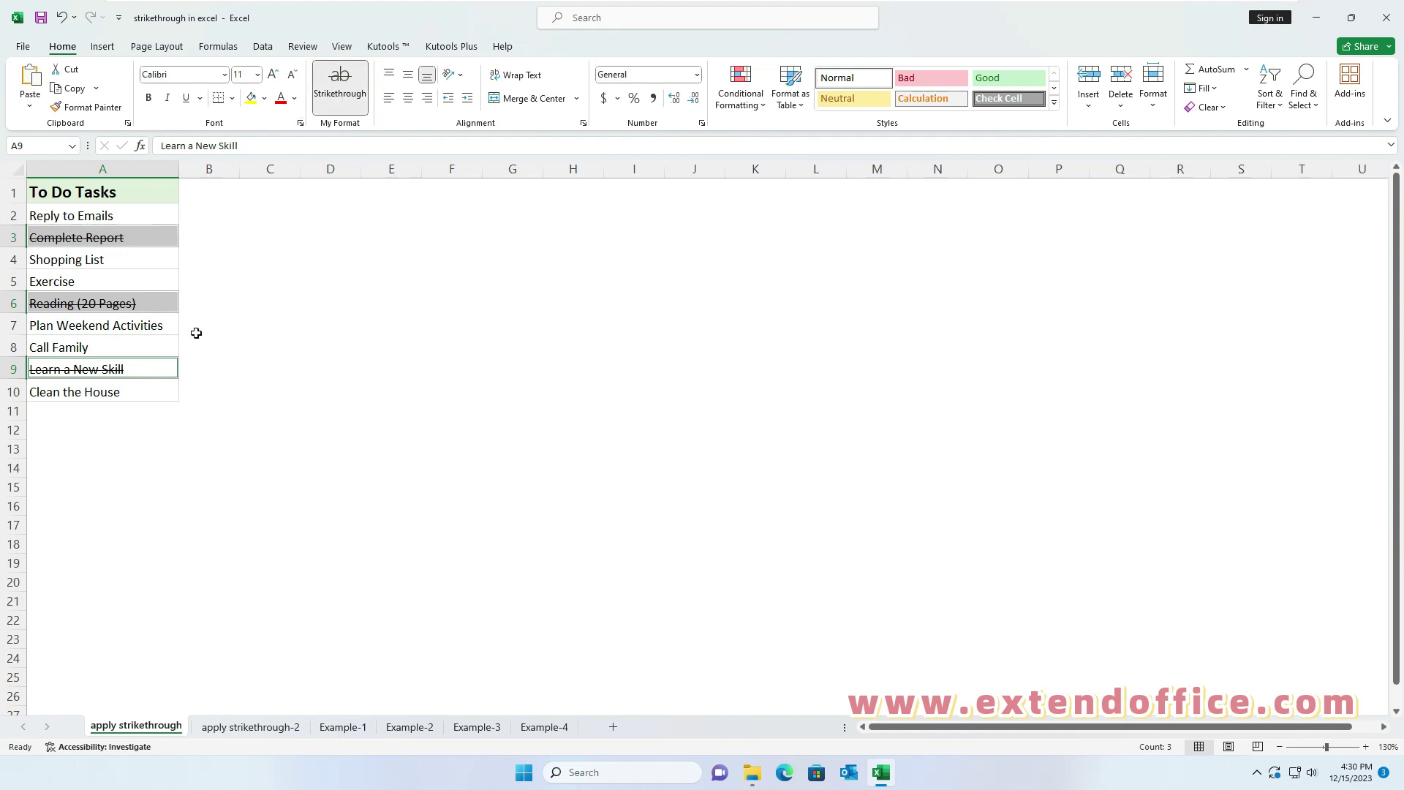
click(340, 93)
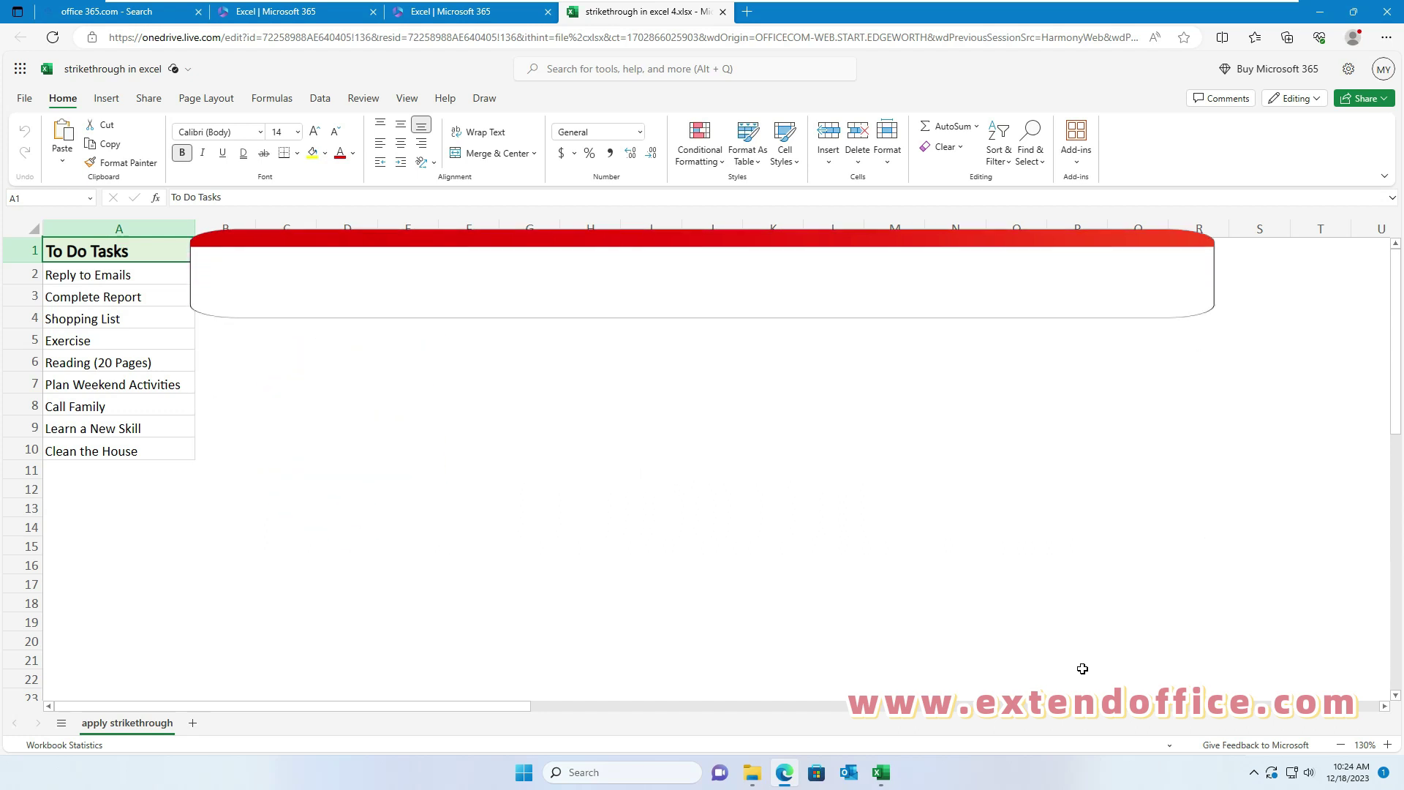
Apply and then remove strikethrough on A2, A6, A9 and A10 with the Home Font group button
click(142, 275)
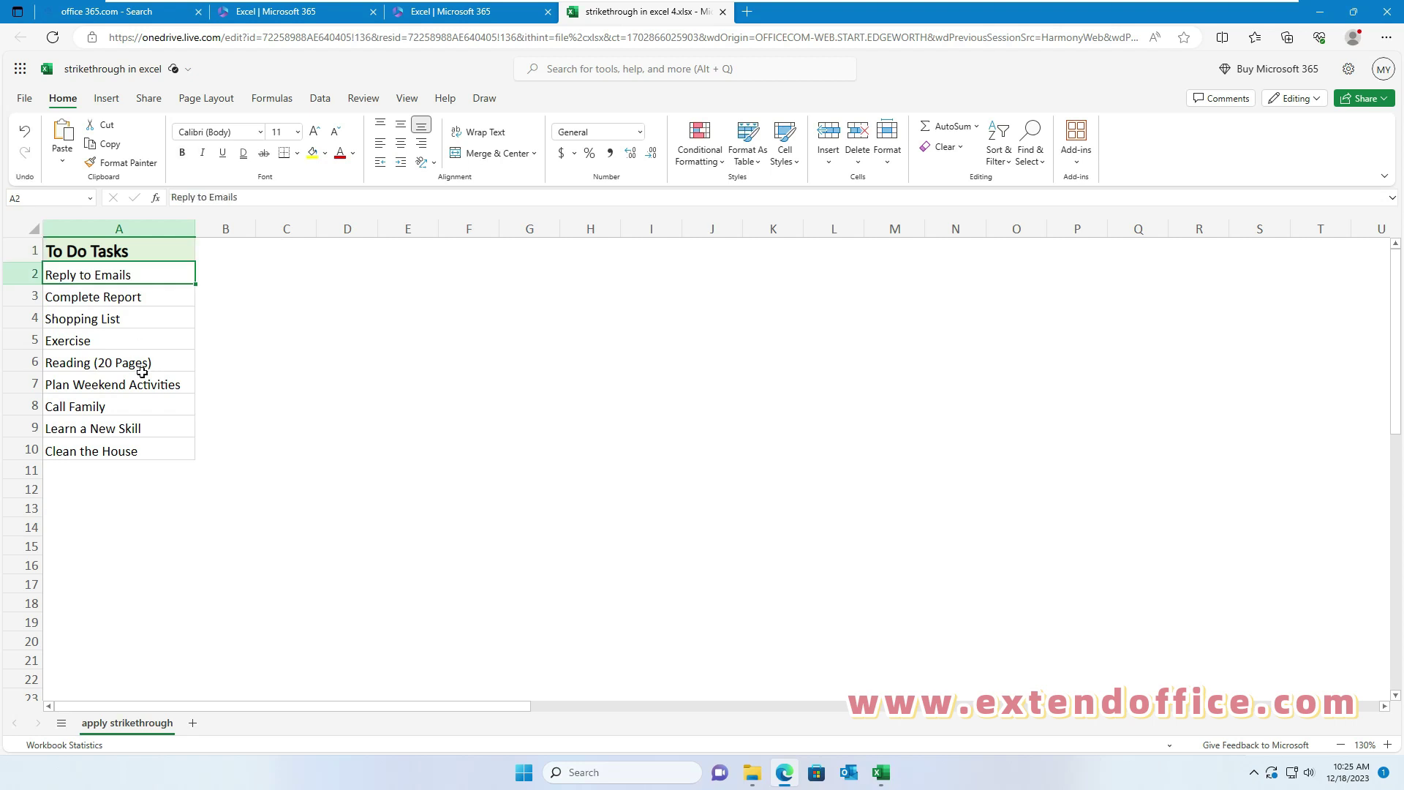
ctrl+click(137, 369)
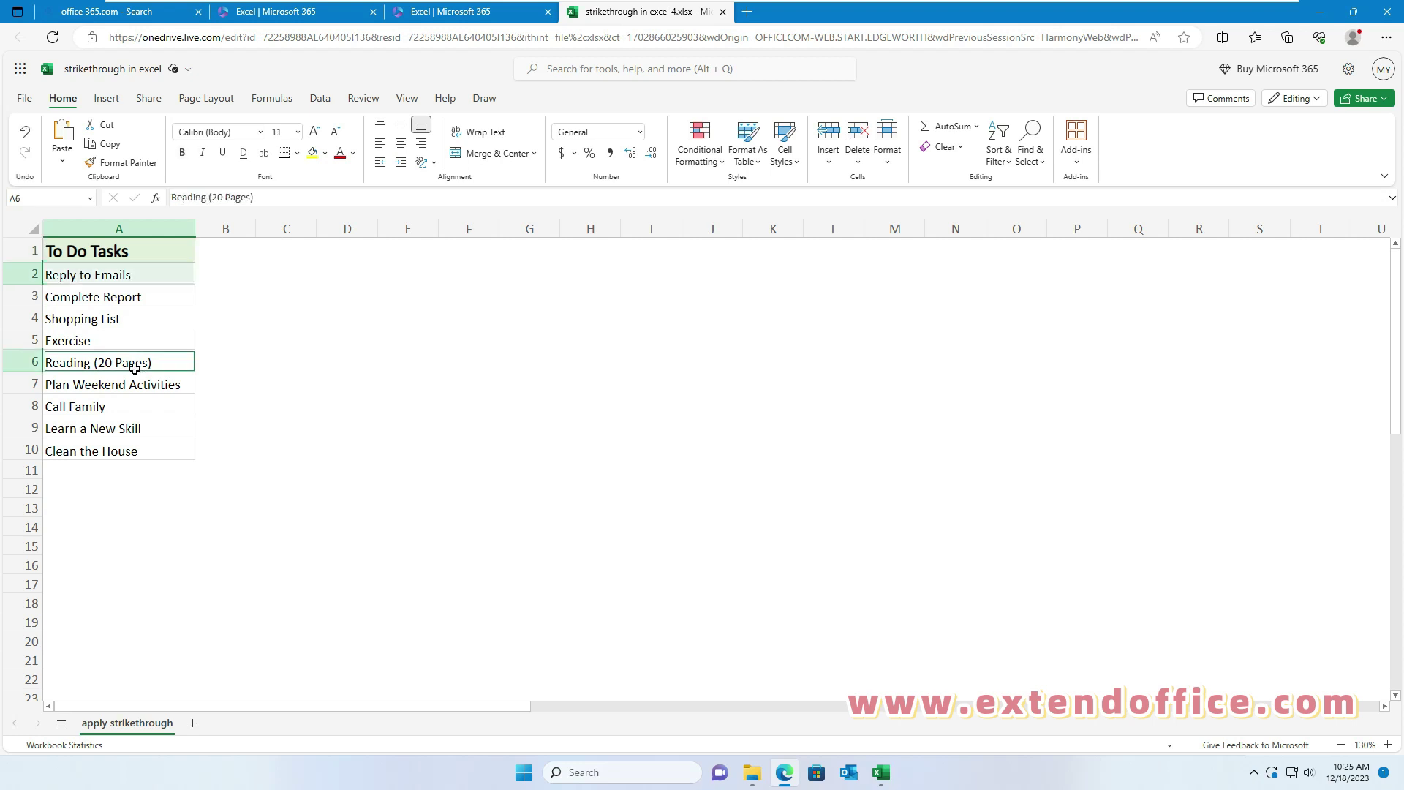
ctrl+click(136, 431)
ctrl+click(137, 449)
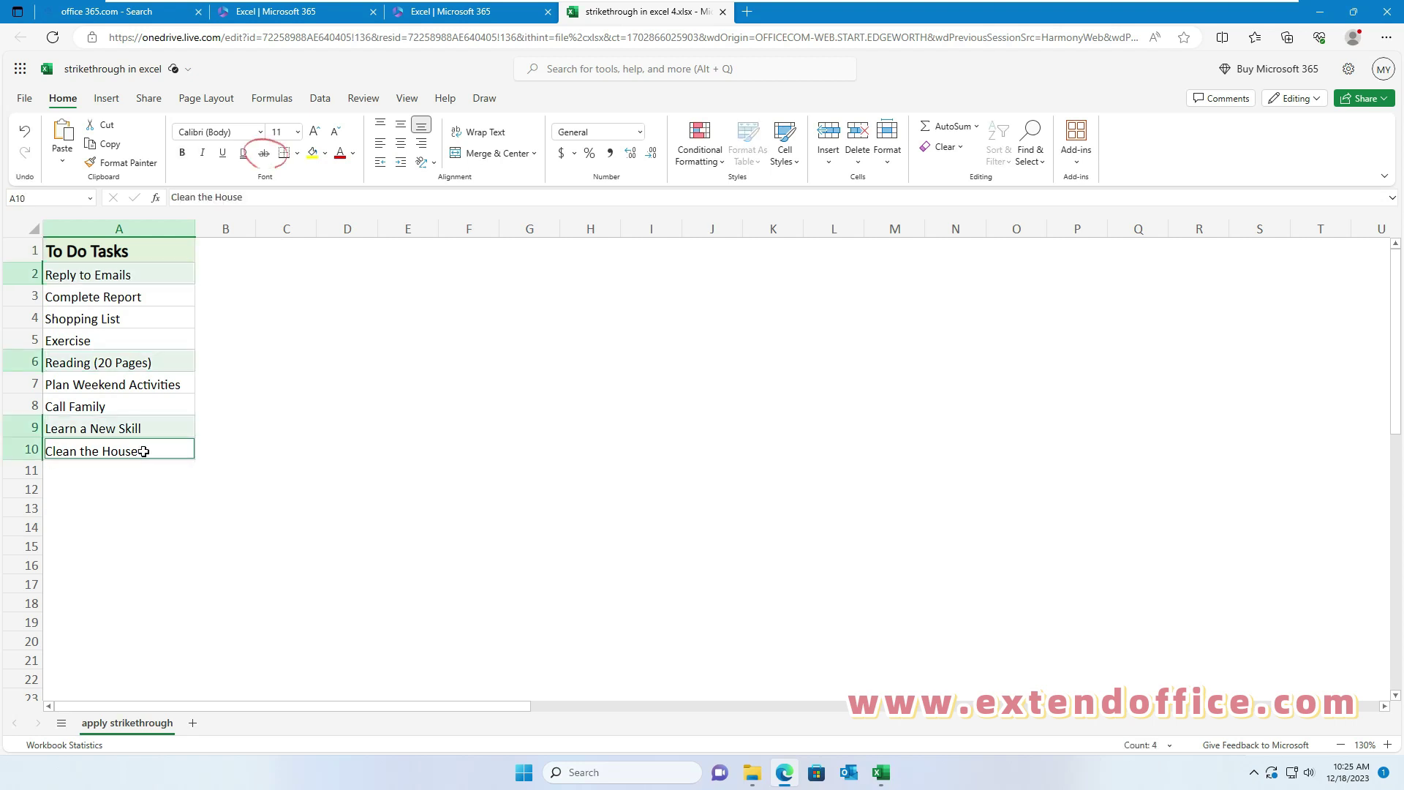
click(265, 155)
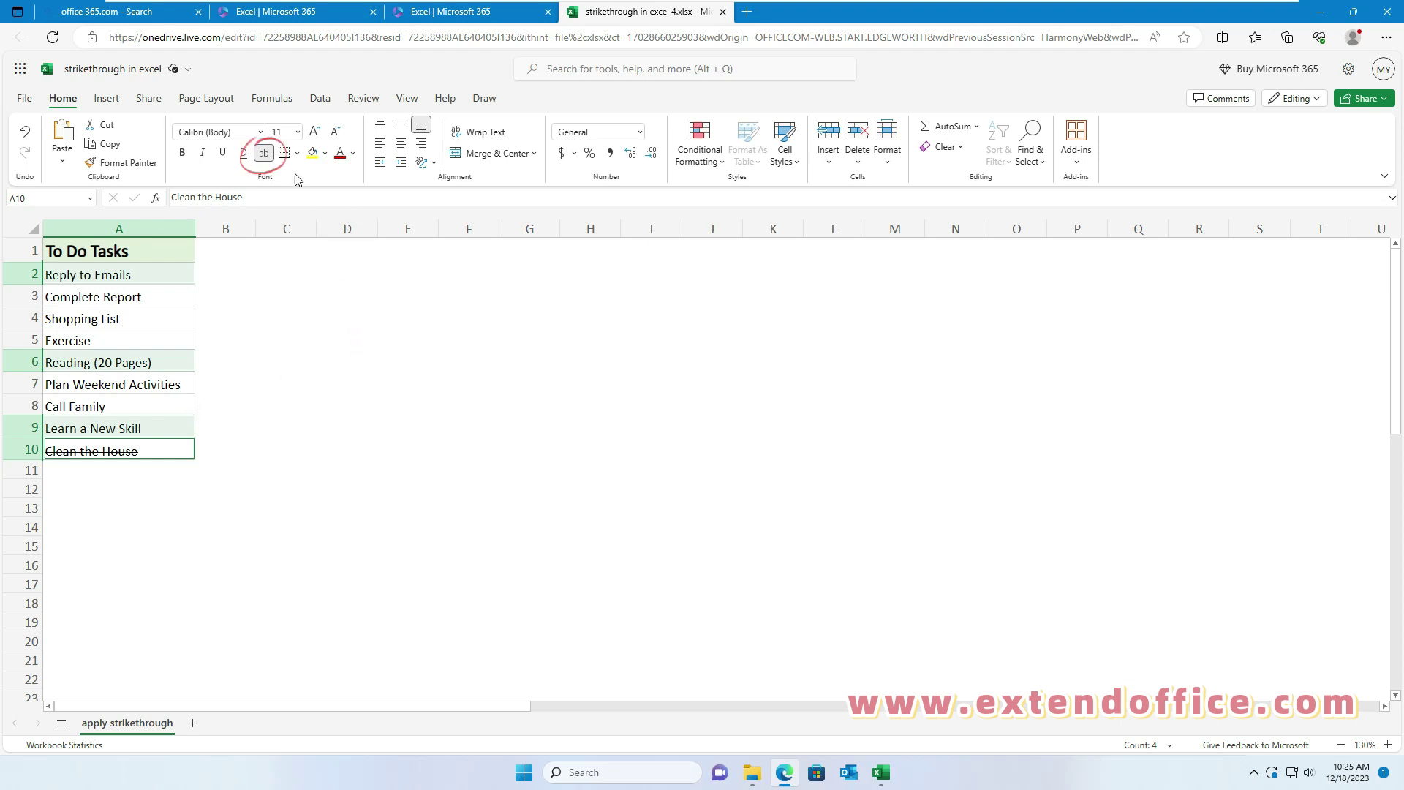
click(264, 156)
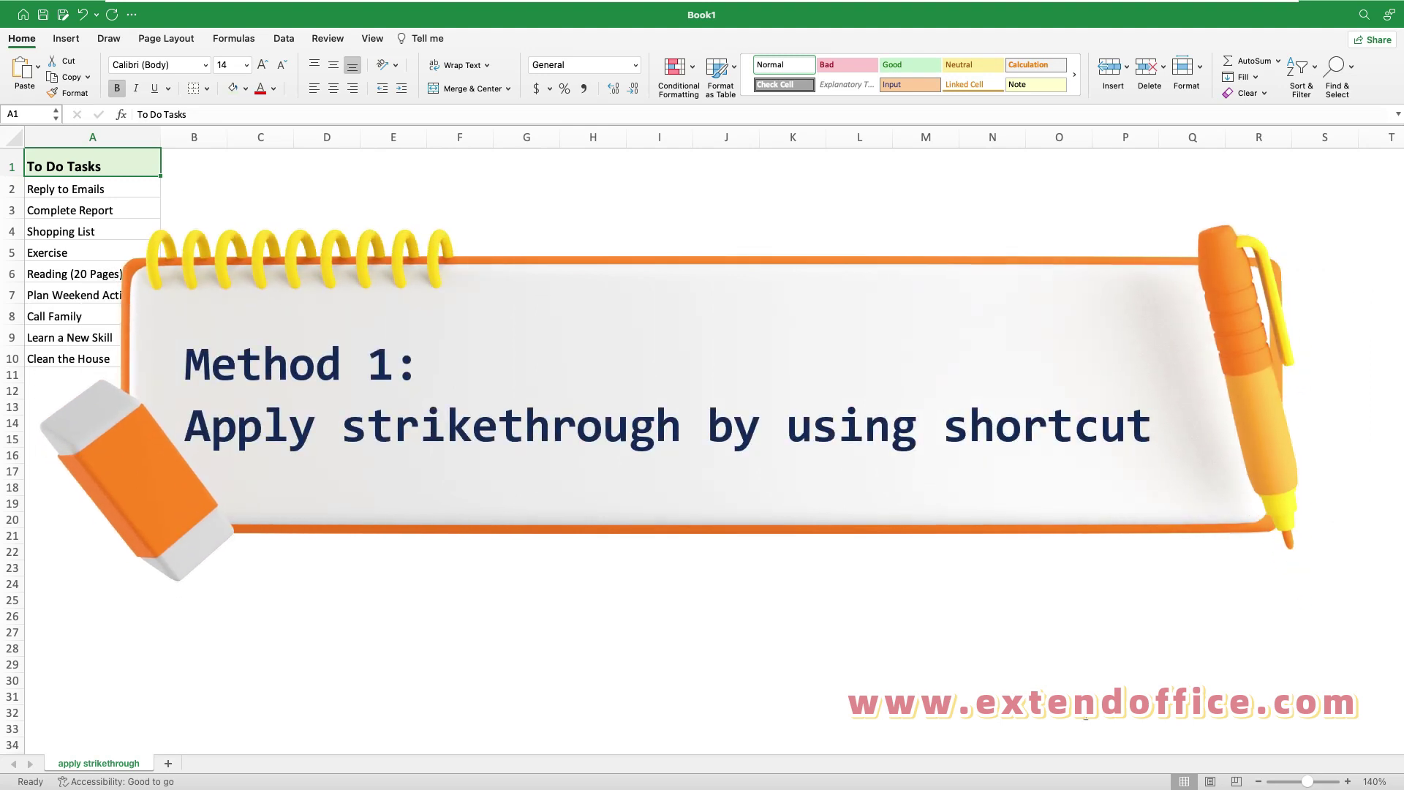
Toggle strikethrough on and off for A3, A5, A8 and A10 with Cmd+Shift+X
click(132, 207)
super+click(121, 256)
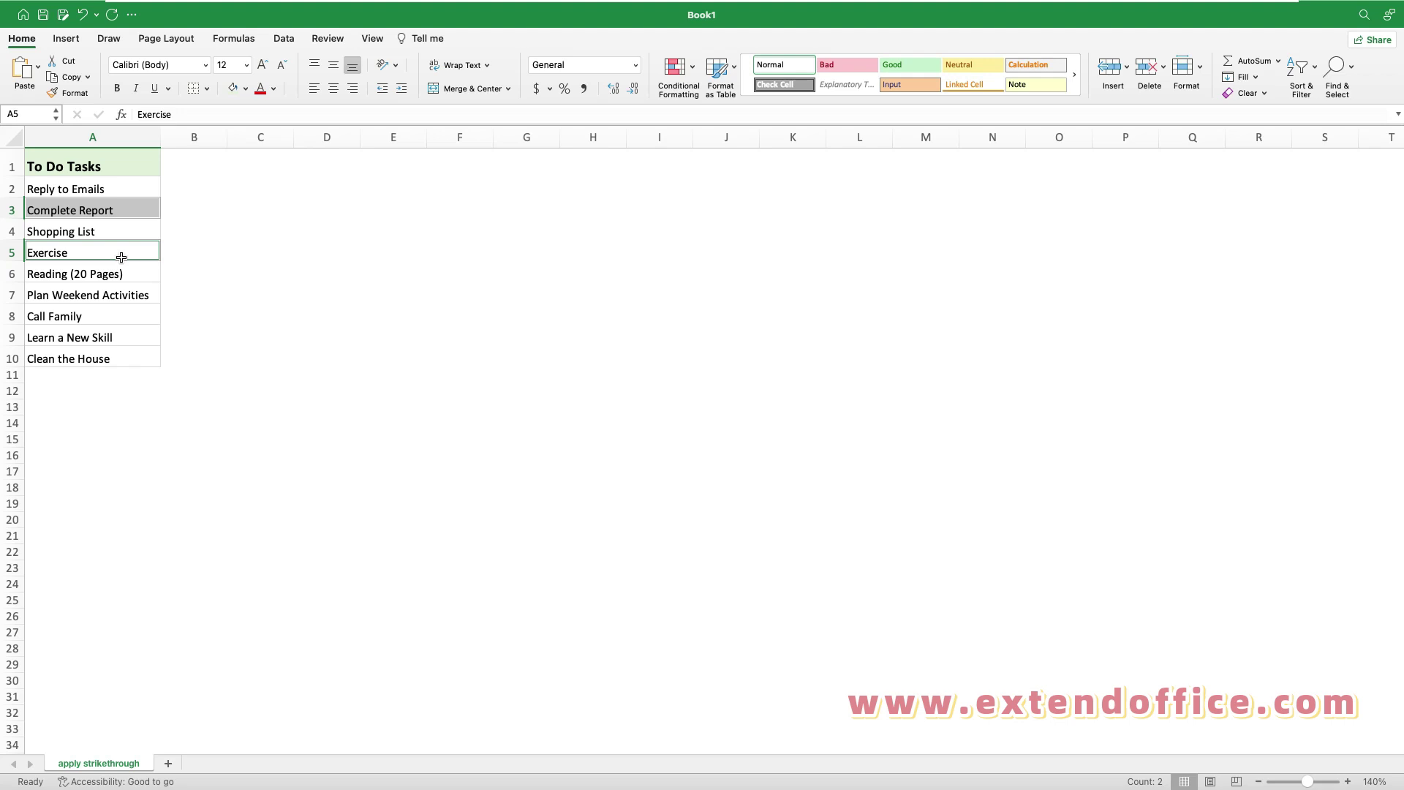
super+click(119, 314)
super+click(108, 358)
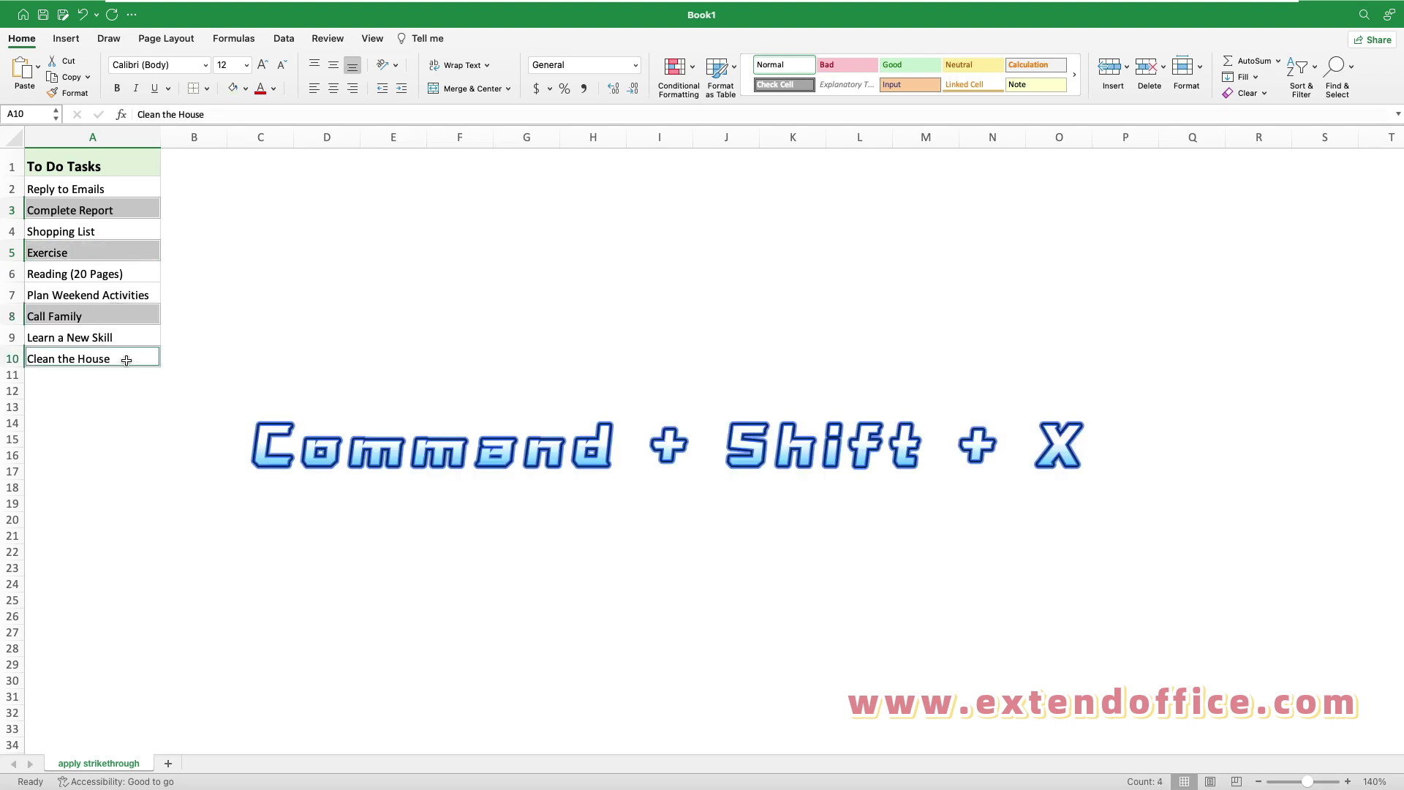
key(super+shift+x)
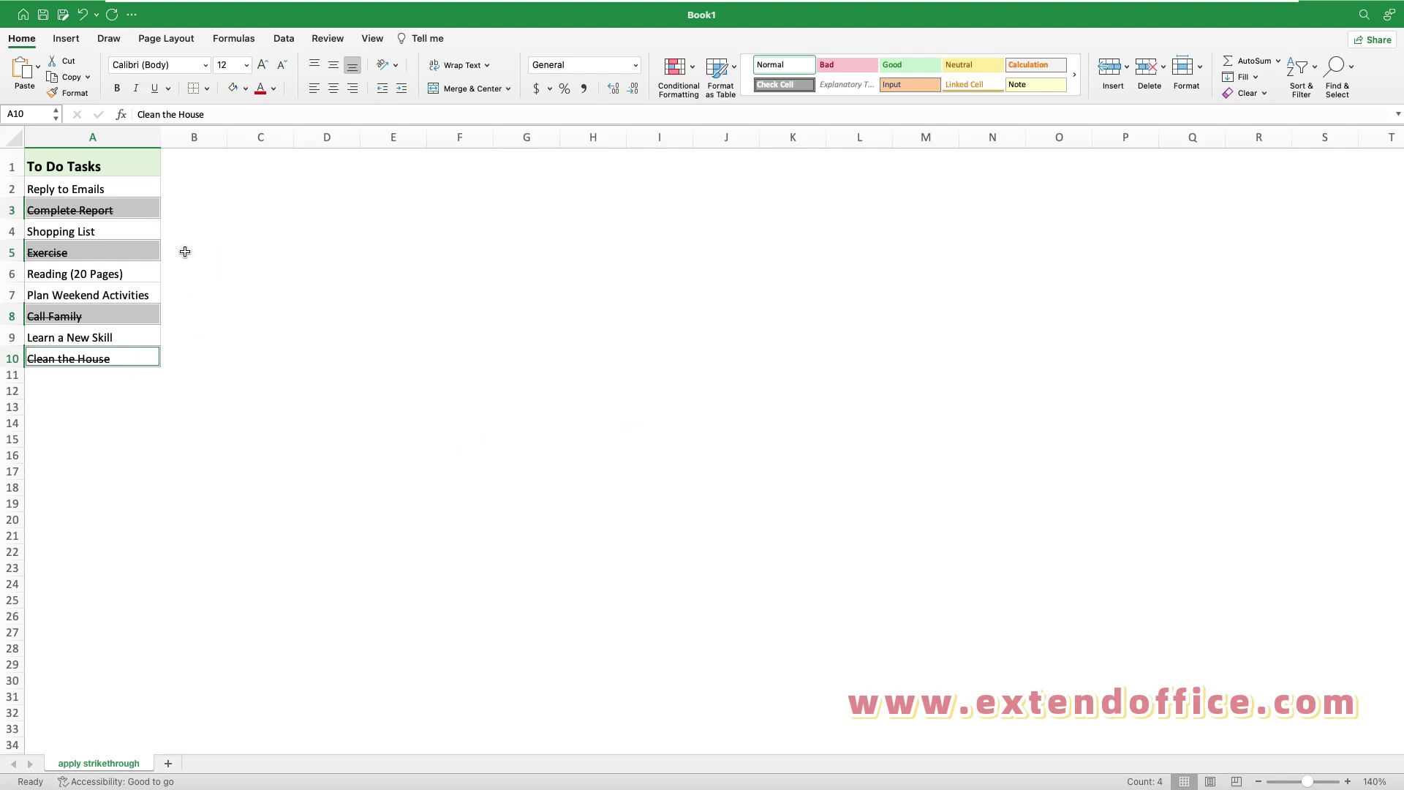
key(super+shift+x)
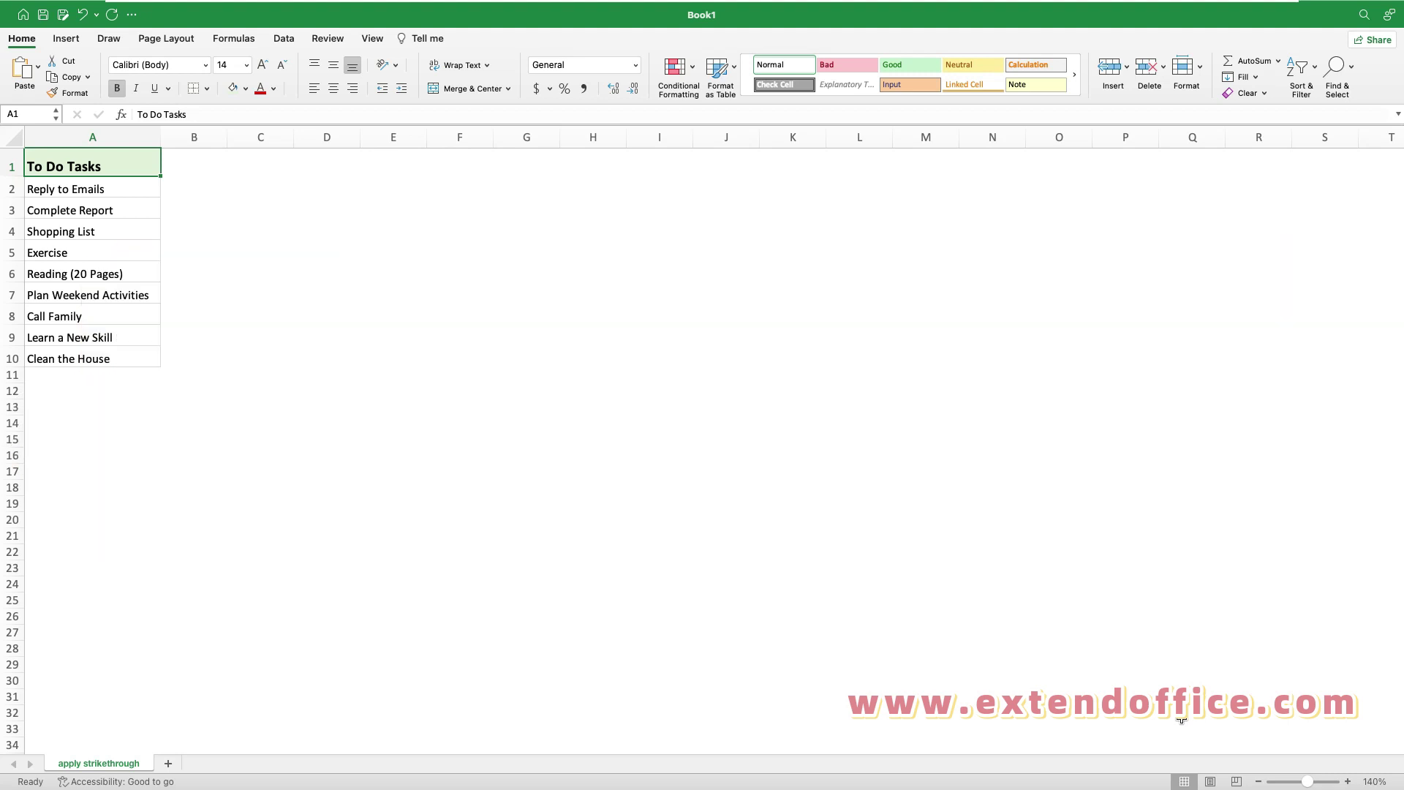
Apply Format Cells font strikethrough to A3, A6, A7 and A9 together
click(107, 210)
super+click(113, 271)
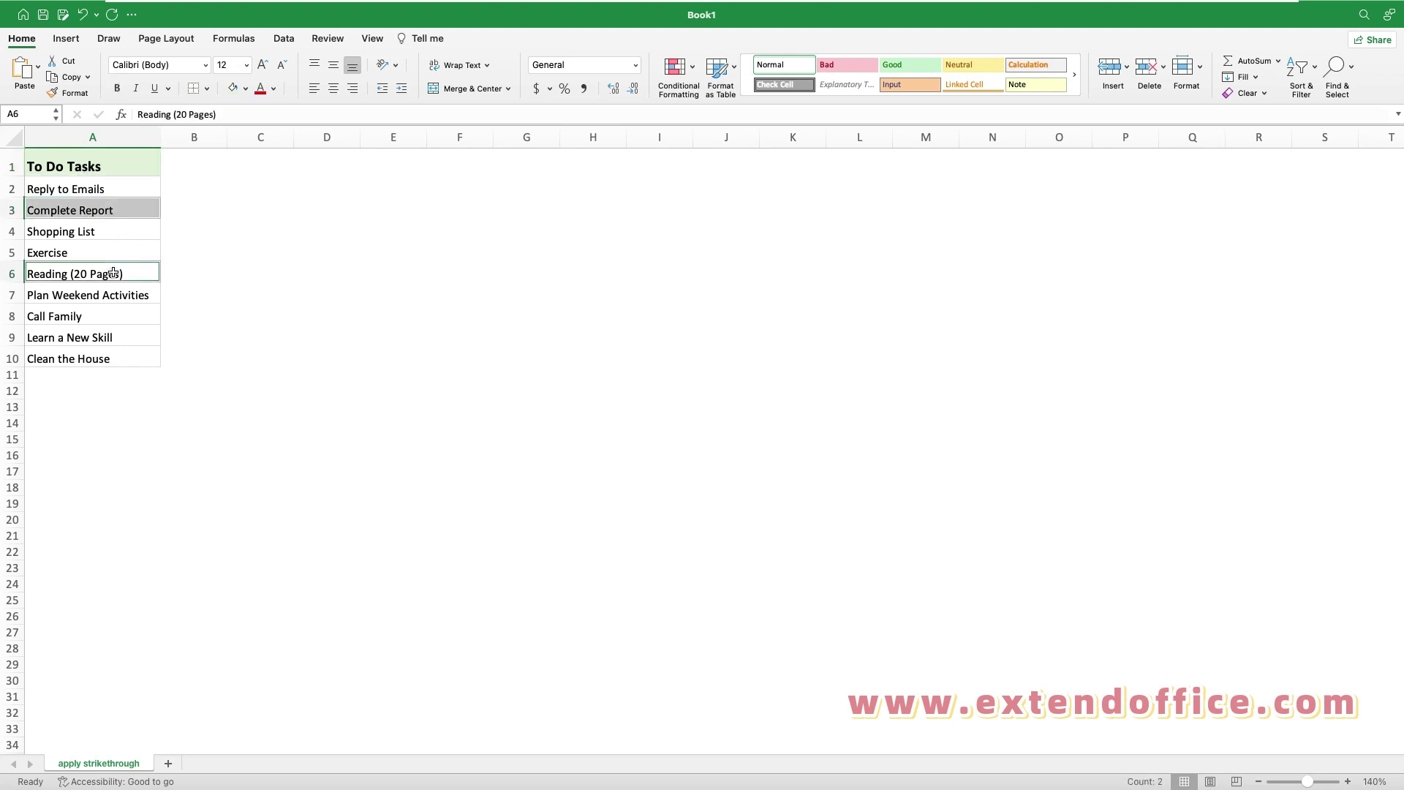
super+click(127, 296)
super+click(114, 336)
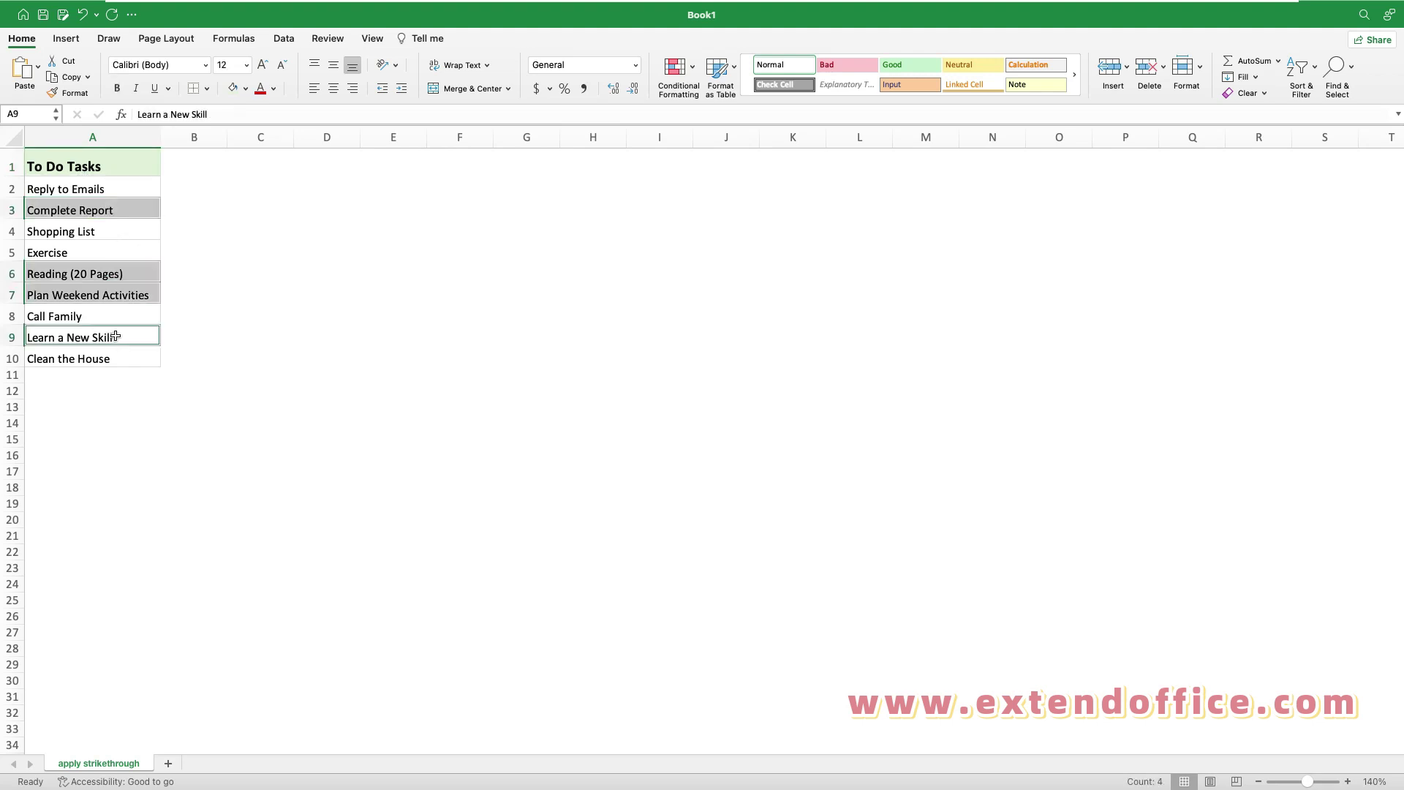
right_click(138, 210)
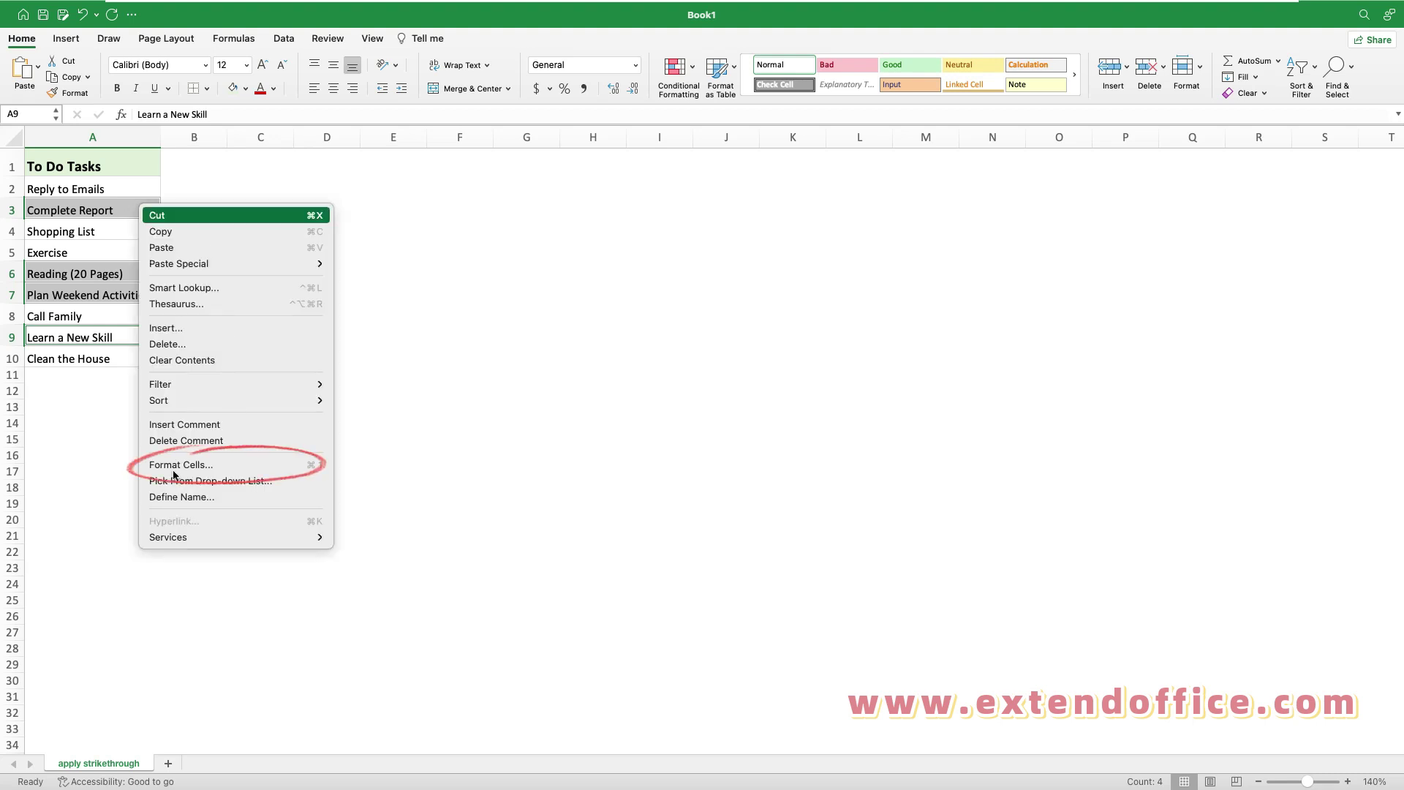
click(267, 468)
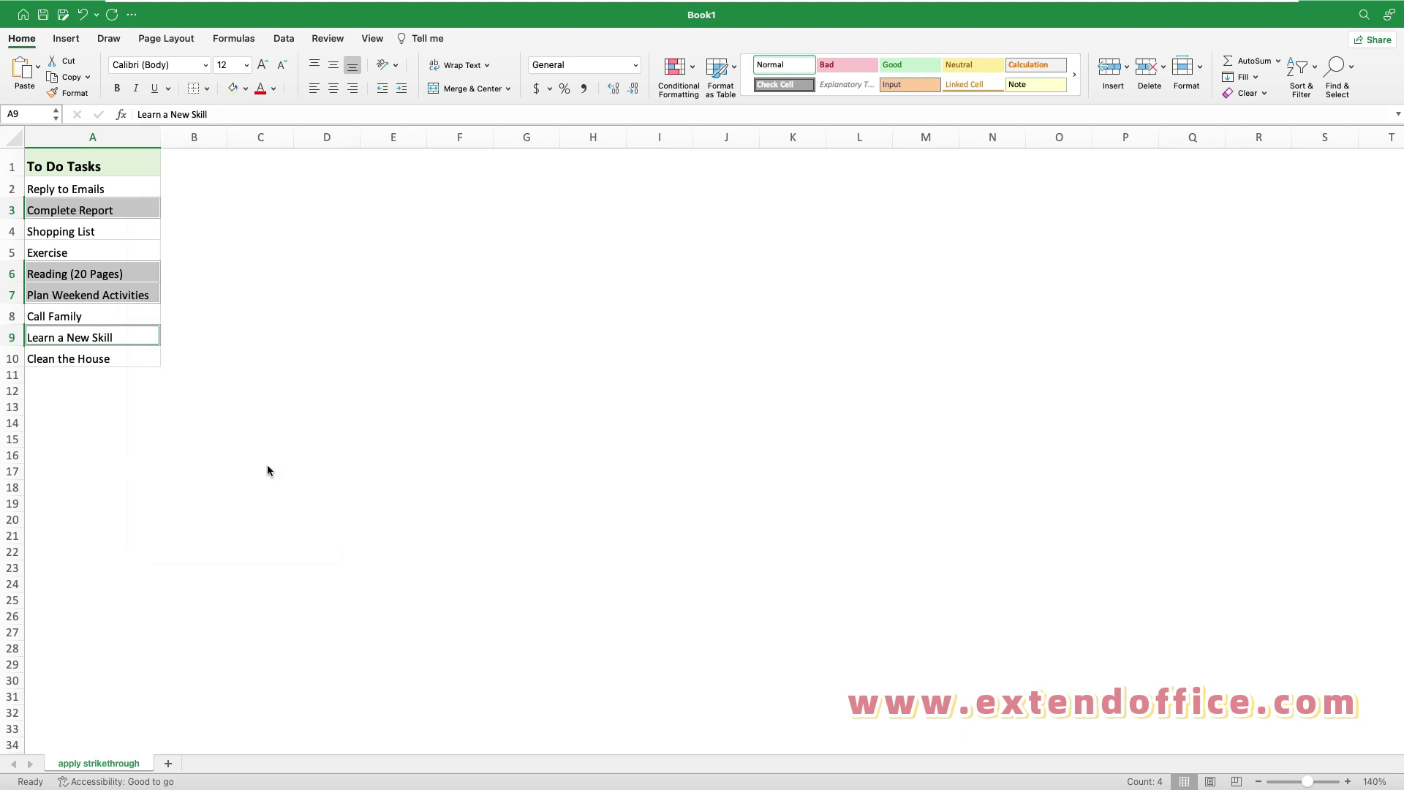
click(407, 171)
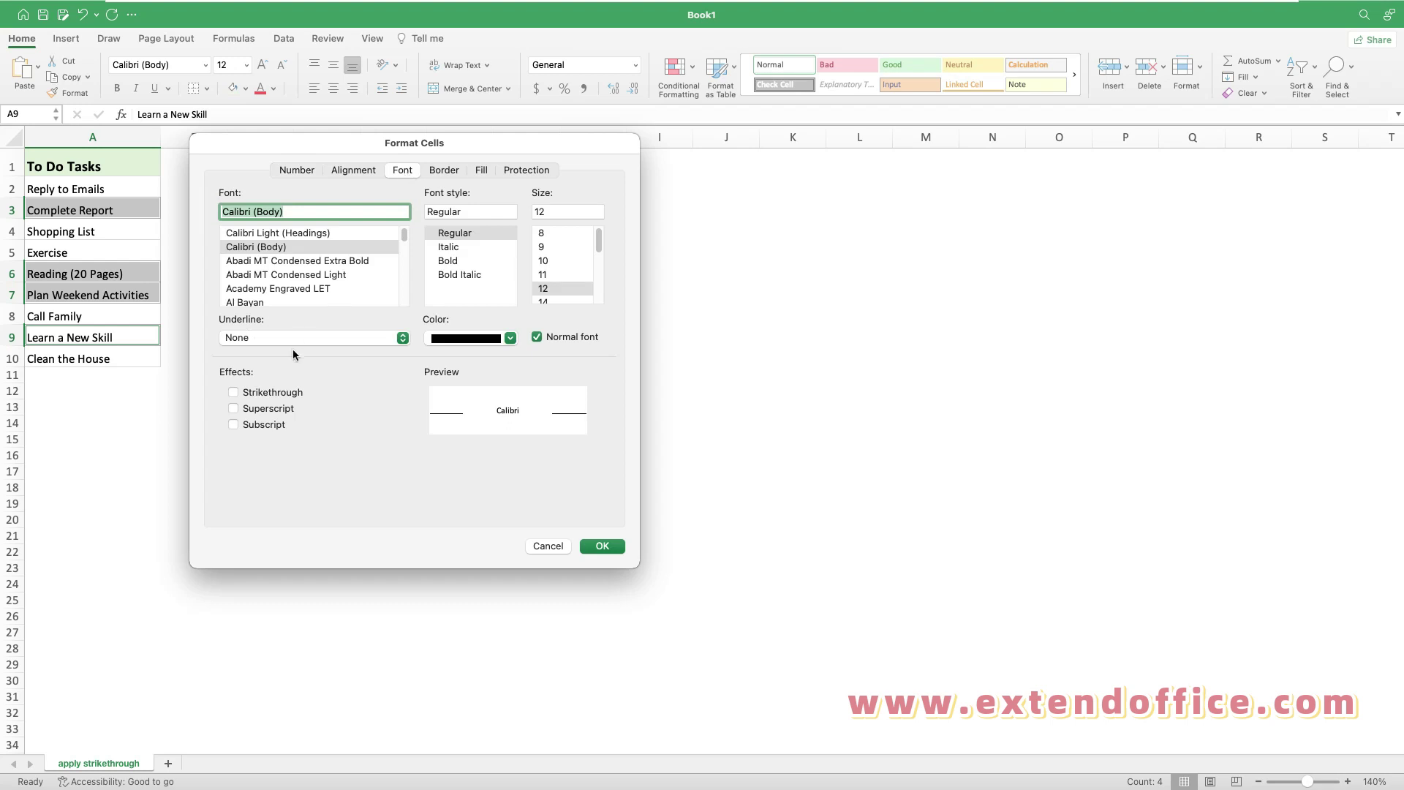
click(234, 393)
click(601, 547)
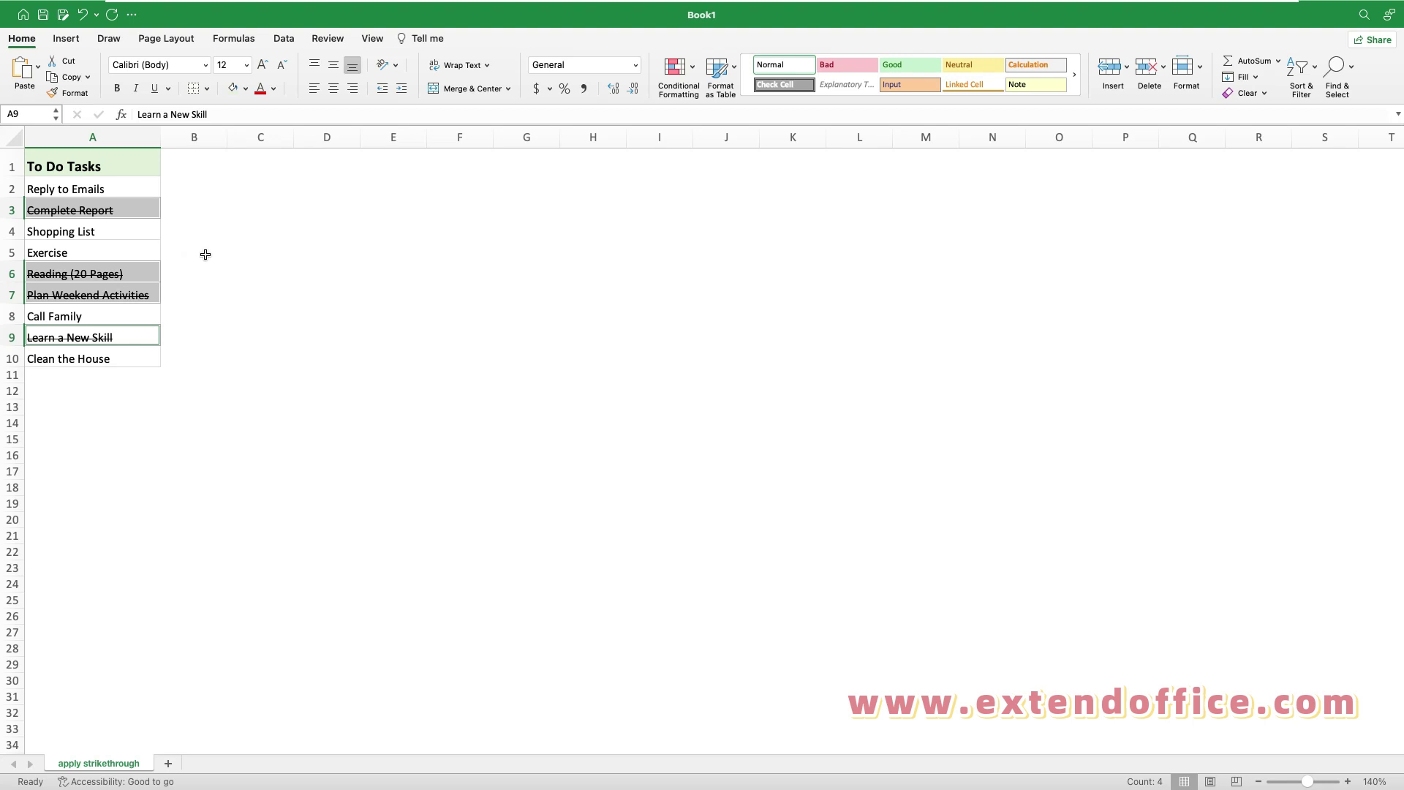
Clear the Strikethrough effect in Format Cells for the four selected tasks
right_click(138, 211)
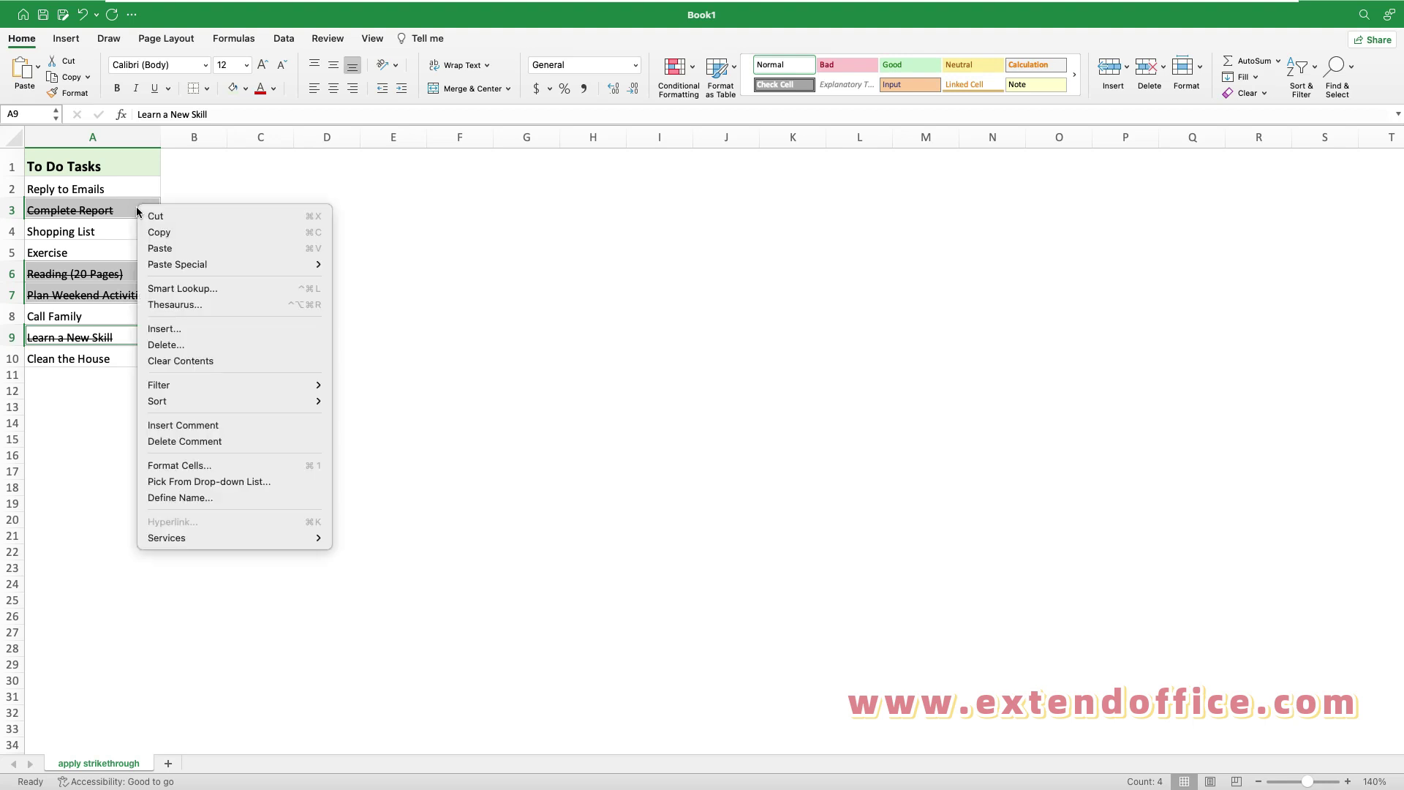
click(212, 468)
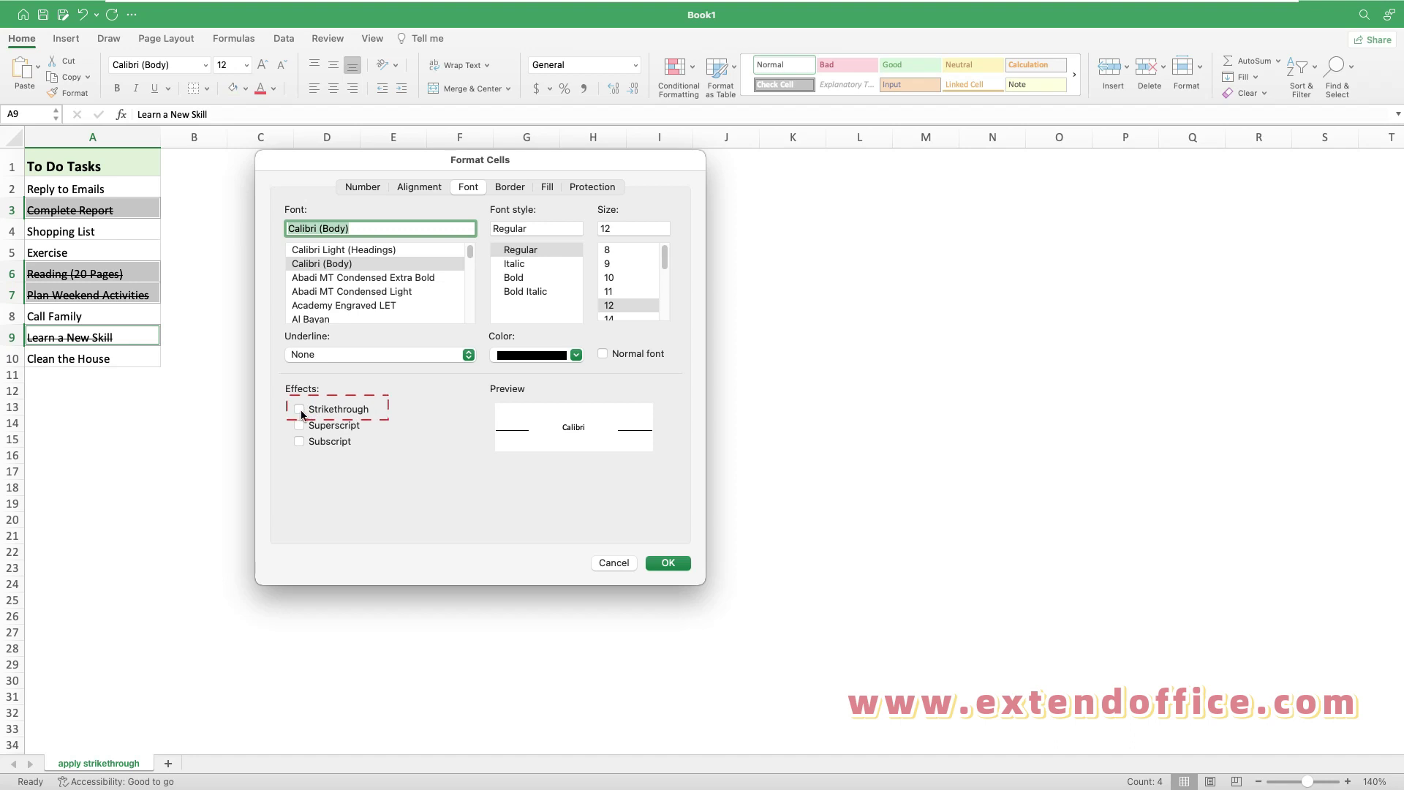
click(668, 564)
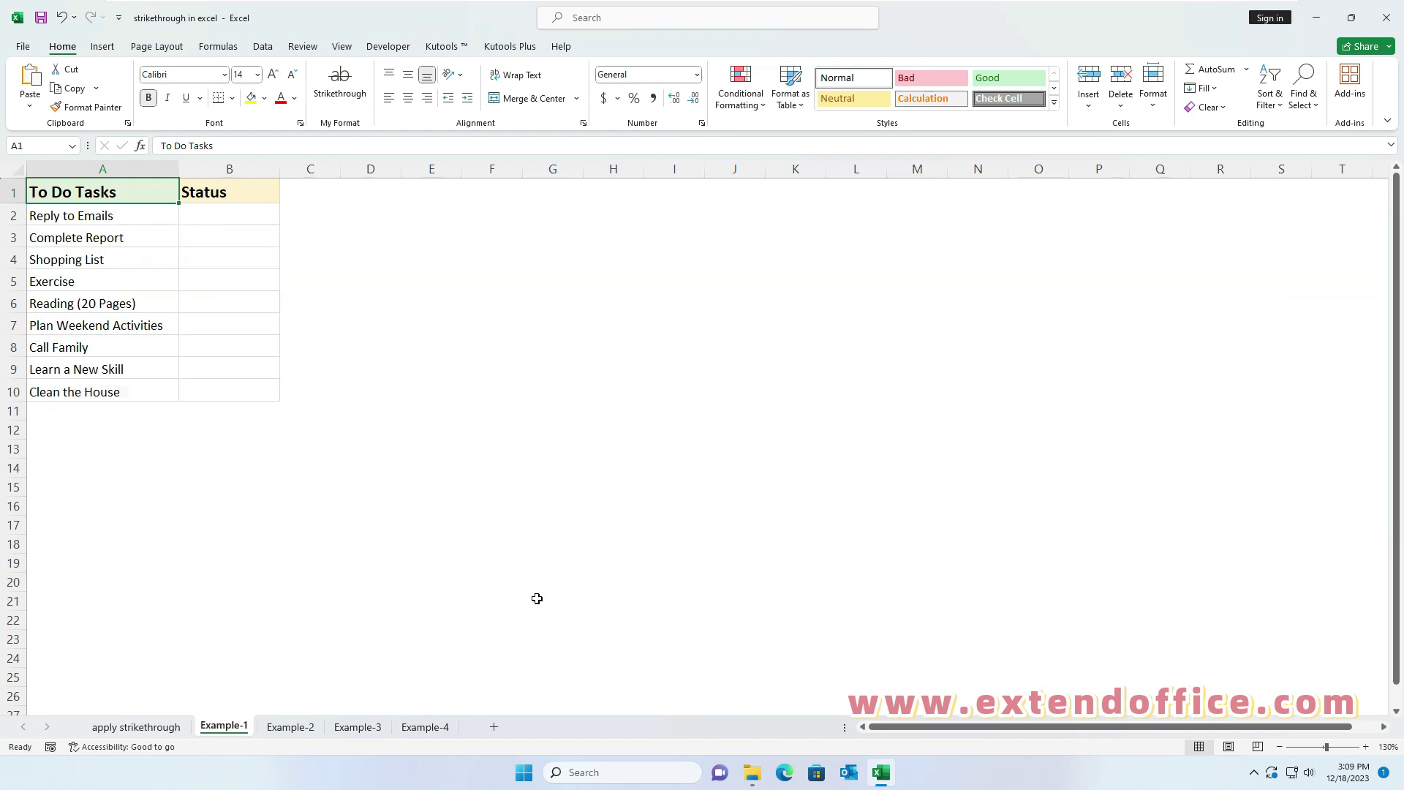
Enter Done in B2 and B7 beside Reply to Emails and Plan Weekend Activities
click(210, 219)
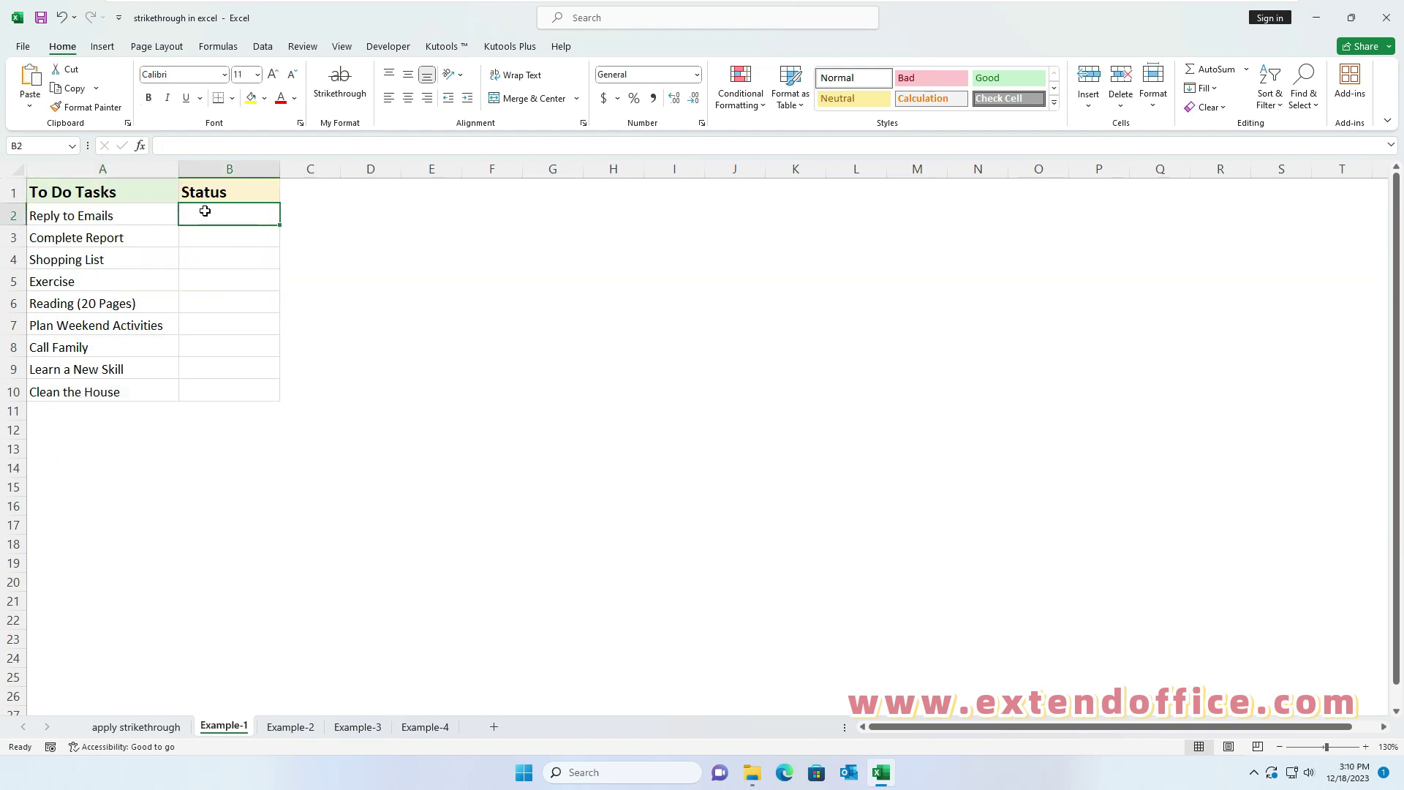
text(Done)
key(Return)
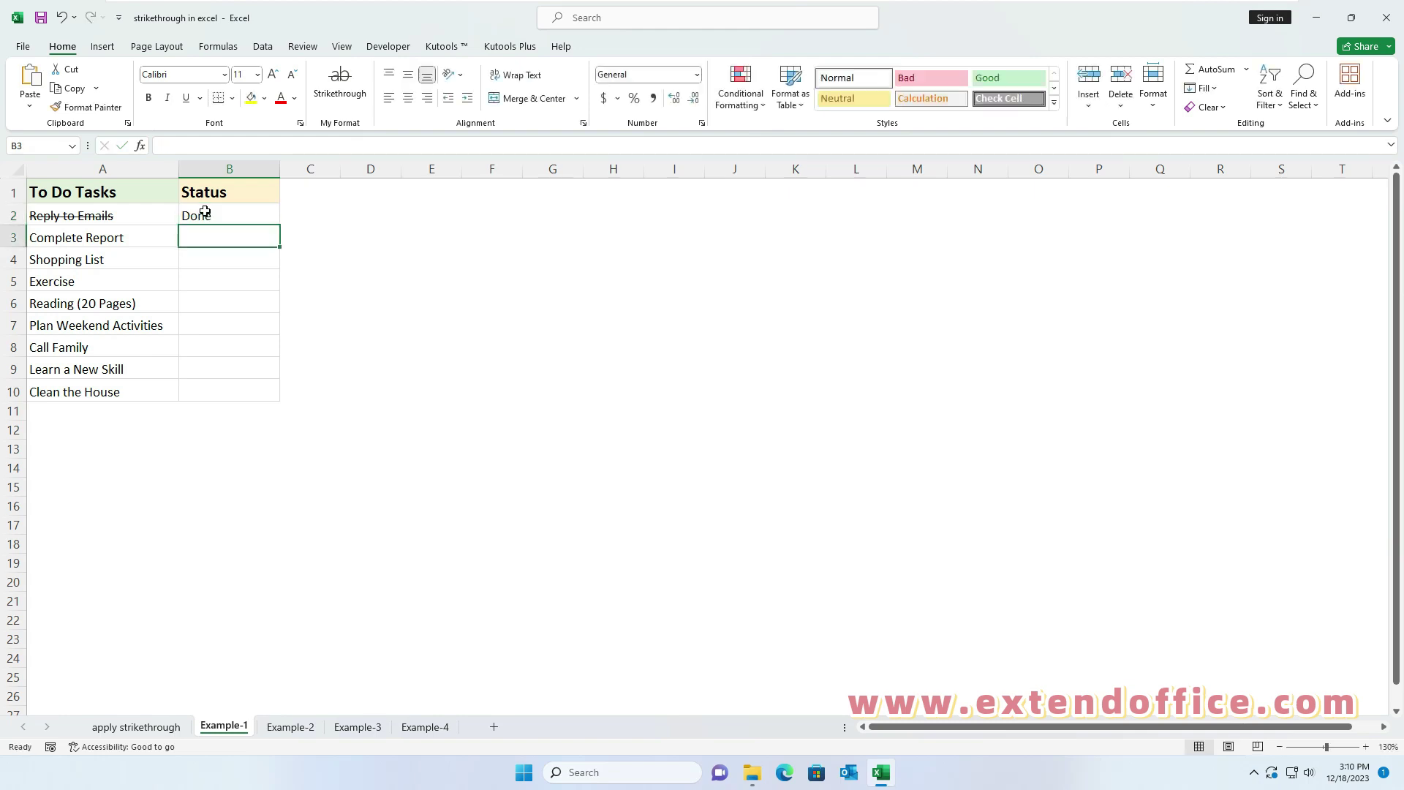
double_click(213, 322)
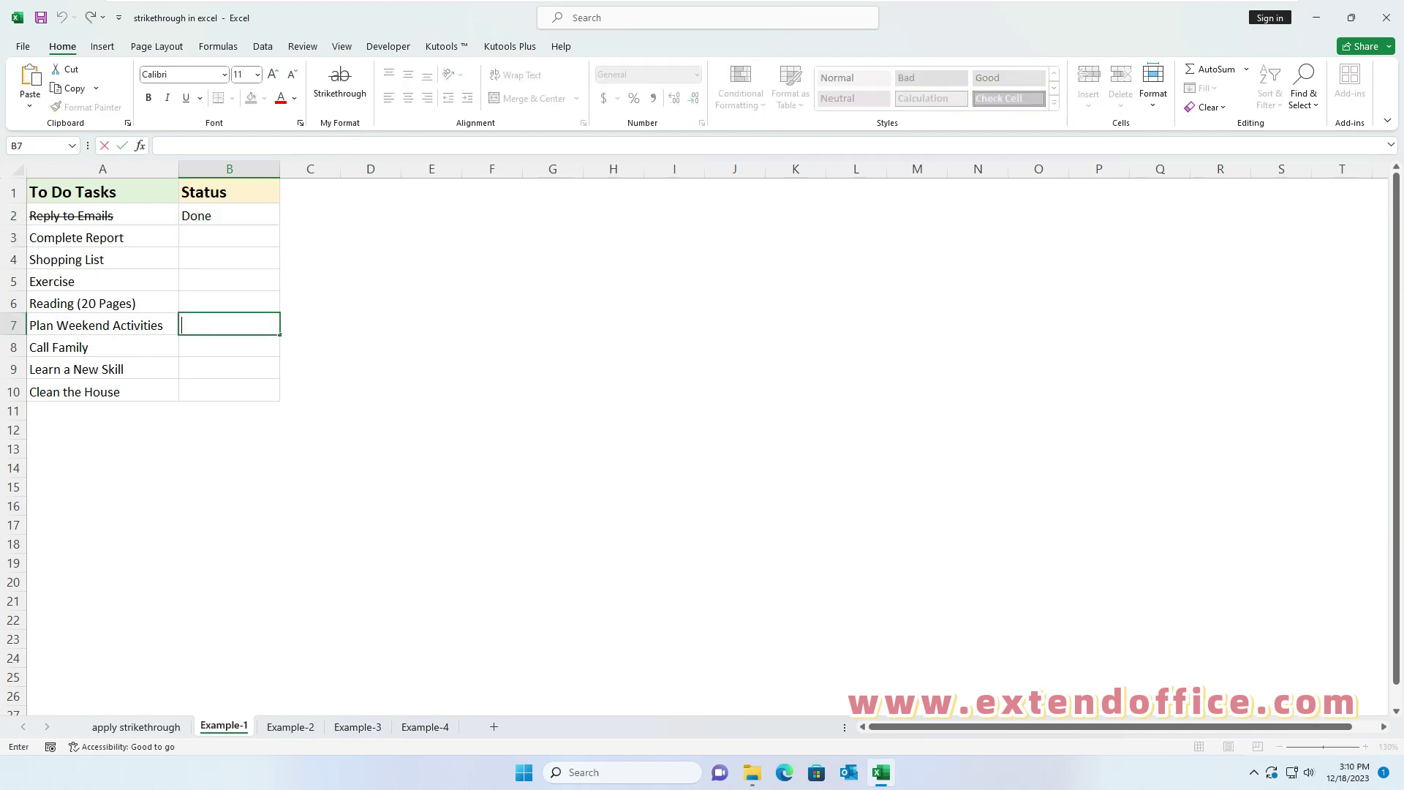
text(Done)
key(Return)
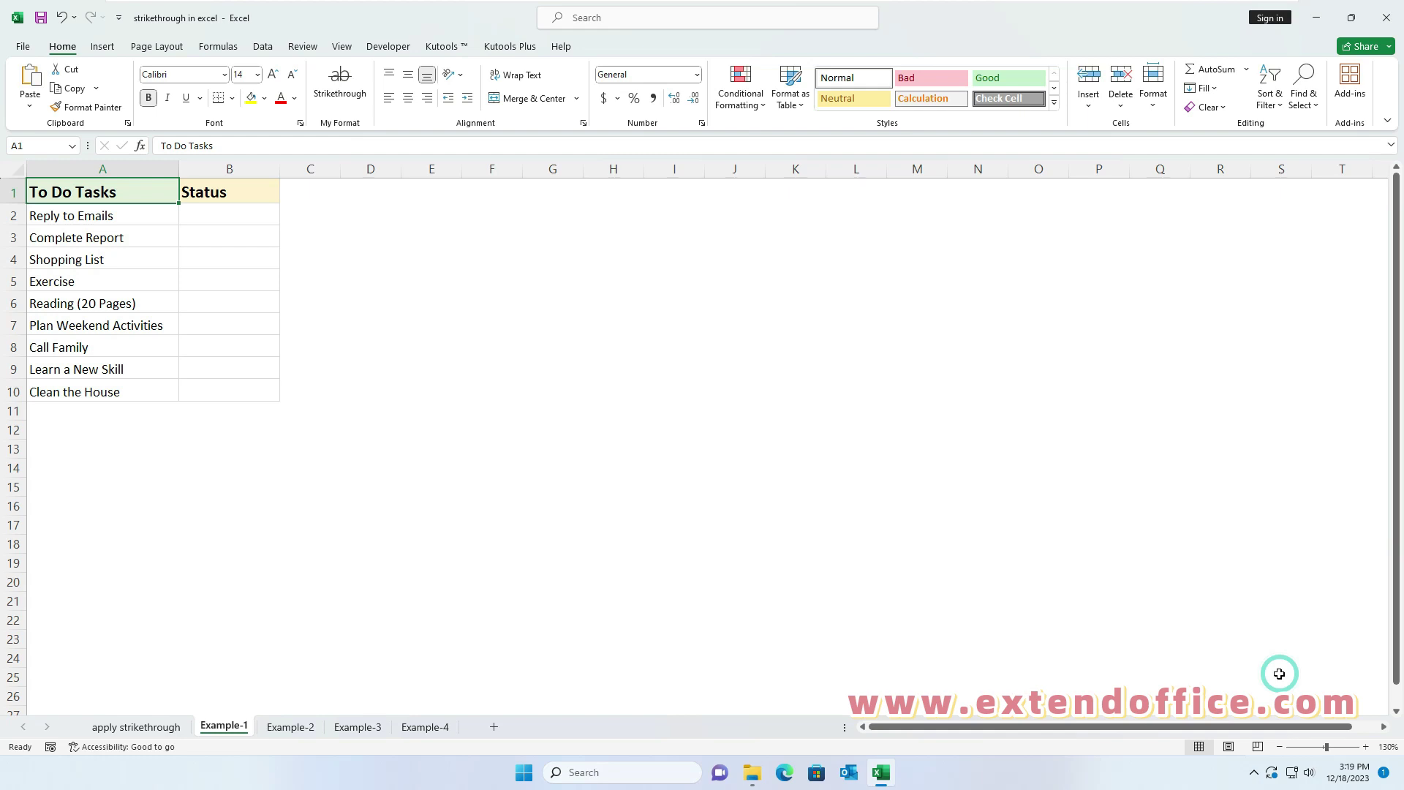
Add a conditional formatting rule =$B2="Done" with strikethrough format to A2:A10
drag(166, 211, 149, 388)
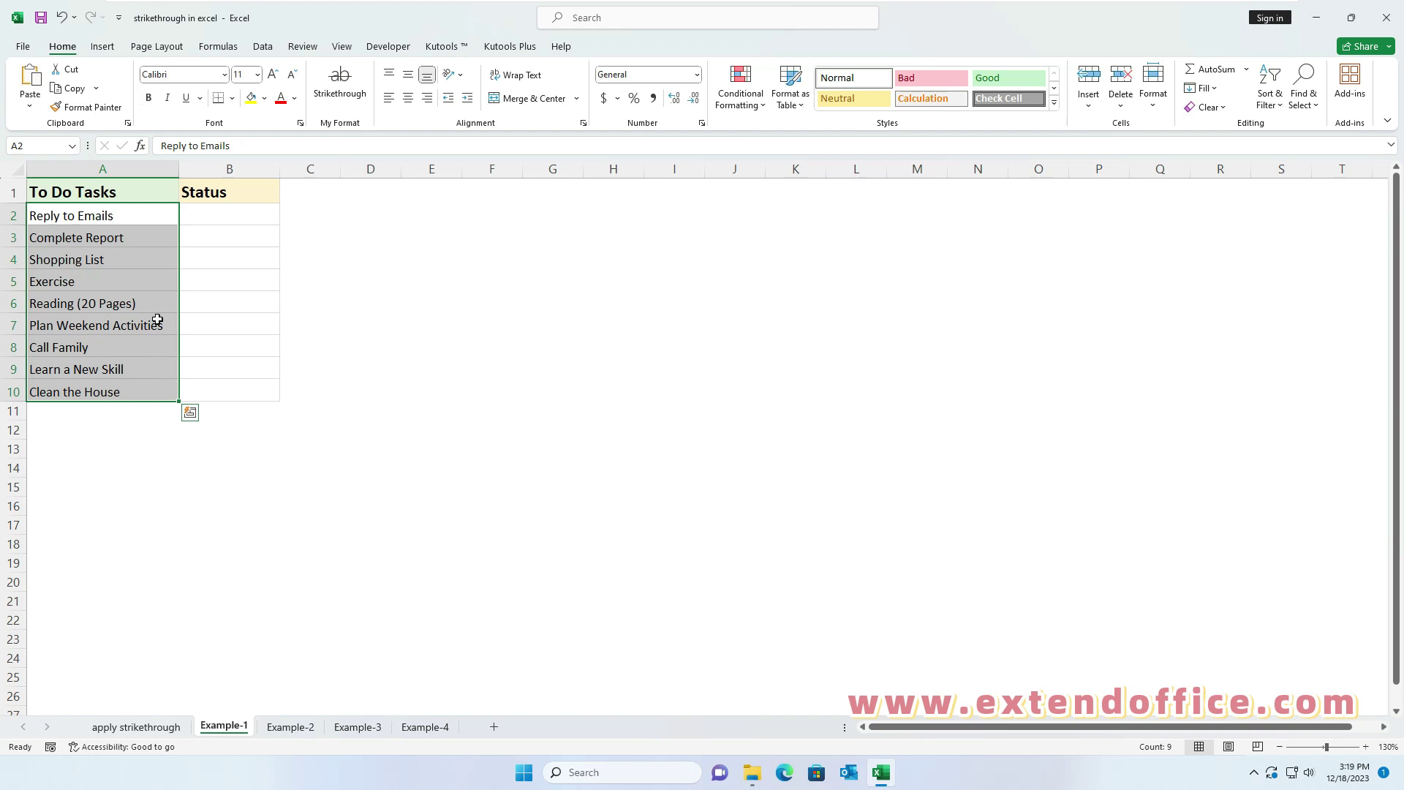
click(764, 106)
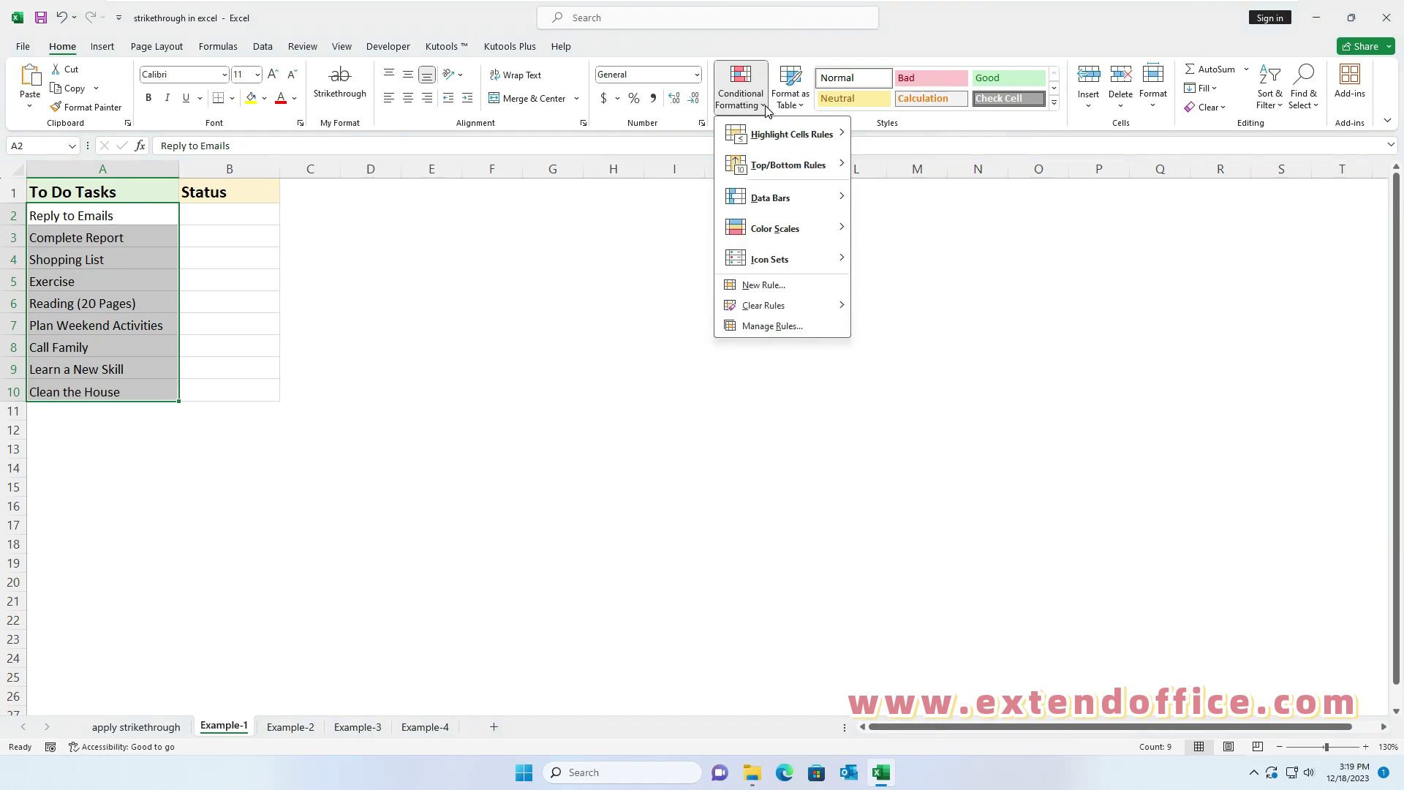
click(789, 290)
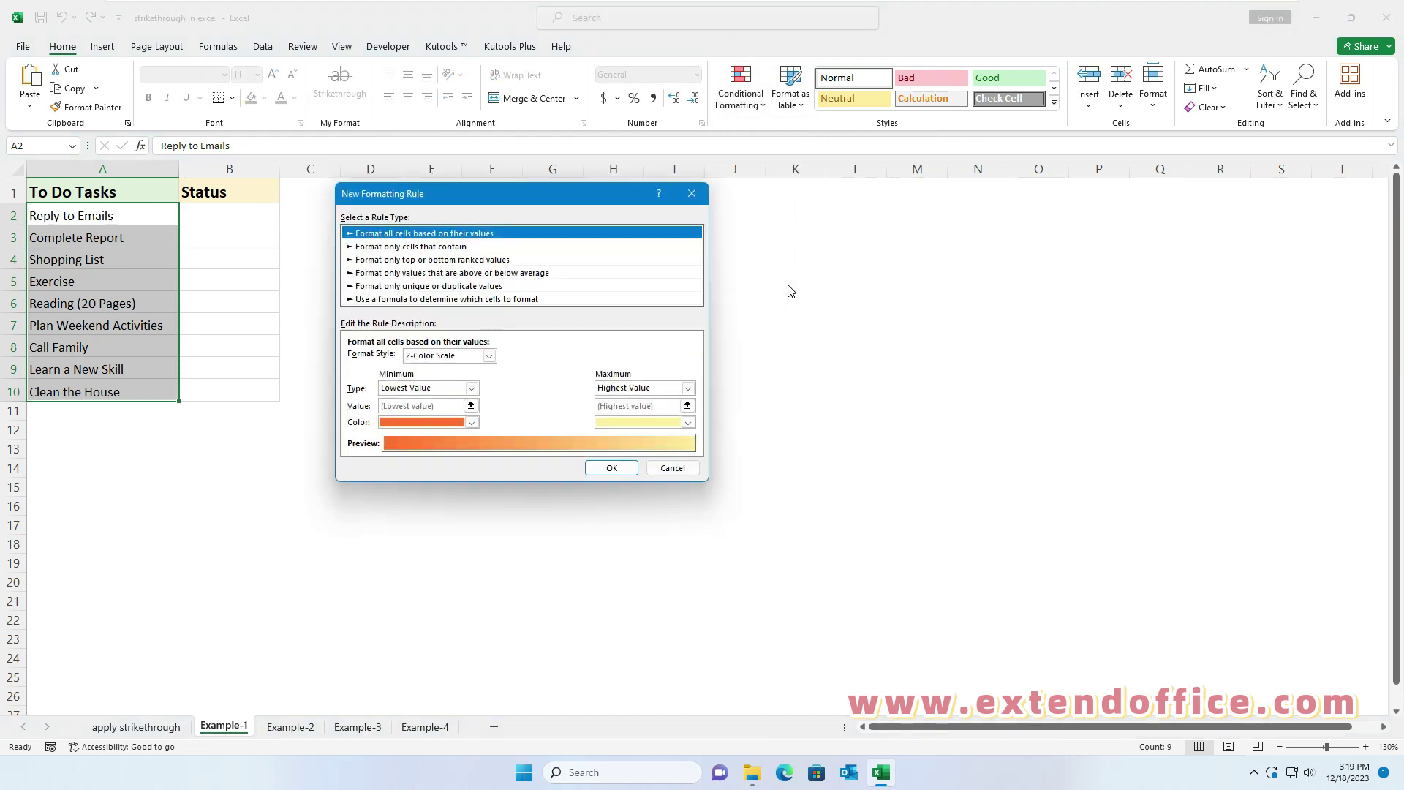
click(440, 300)
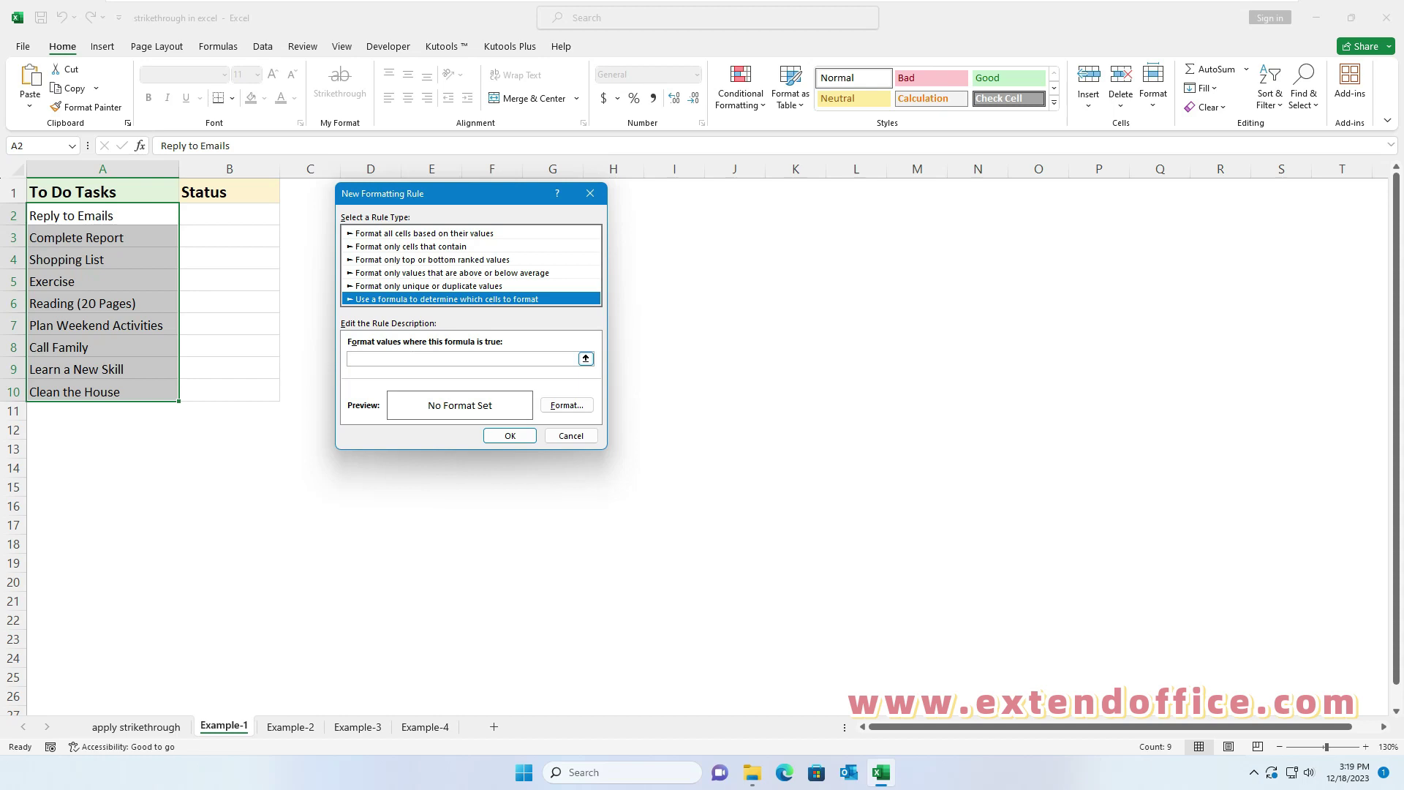
click(462, 359)
text(=$B2="Done")
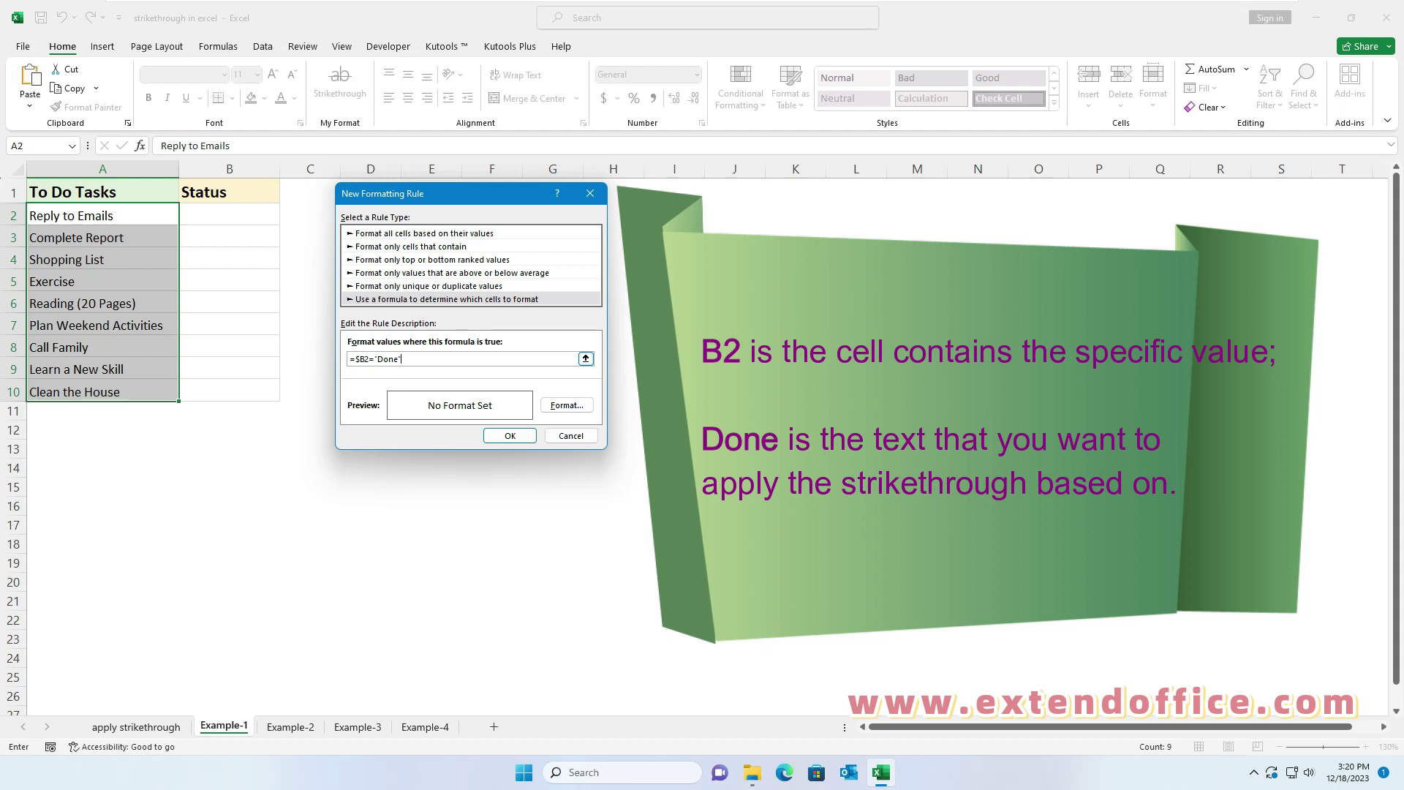
click(566, 405)
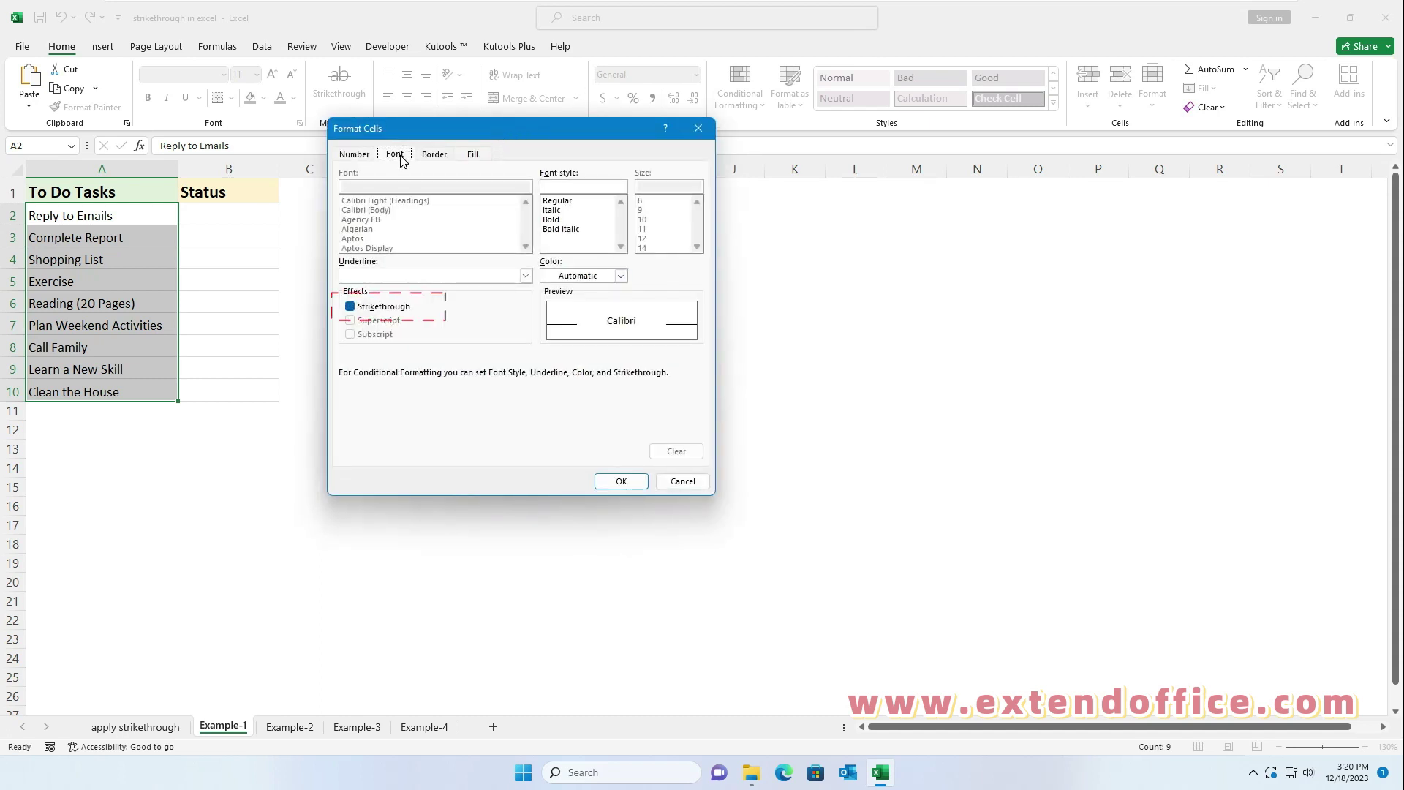
click(350, 308)
click(620, 482)
click(509, 436)
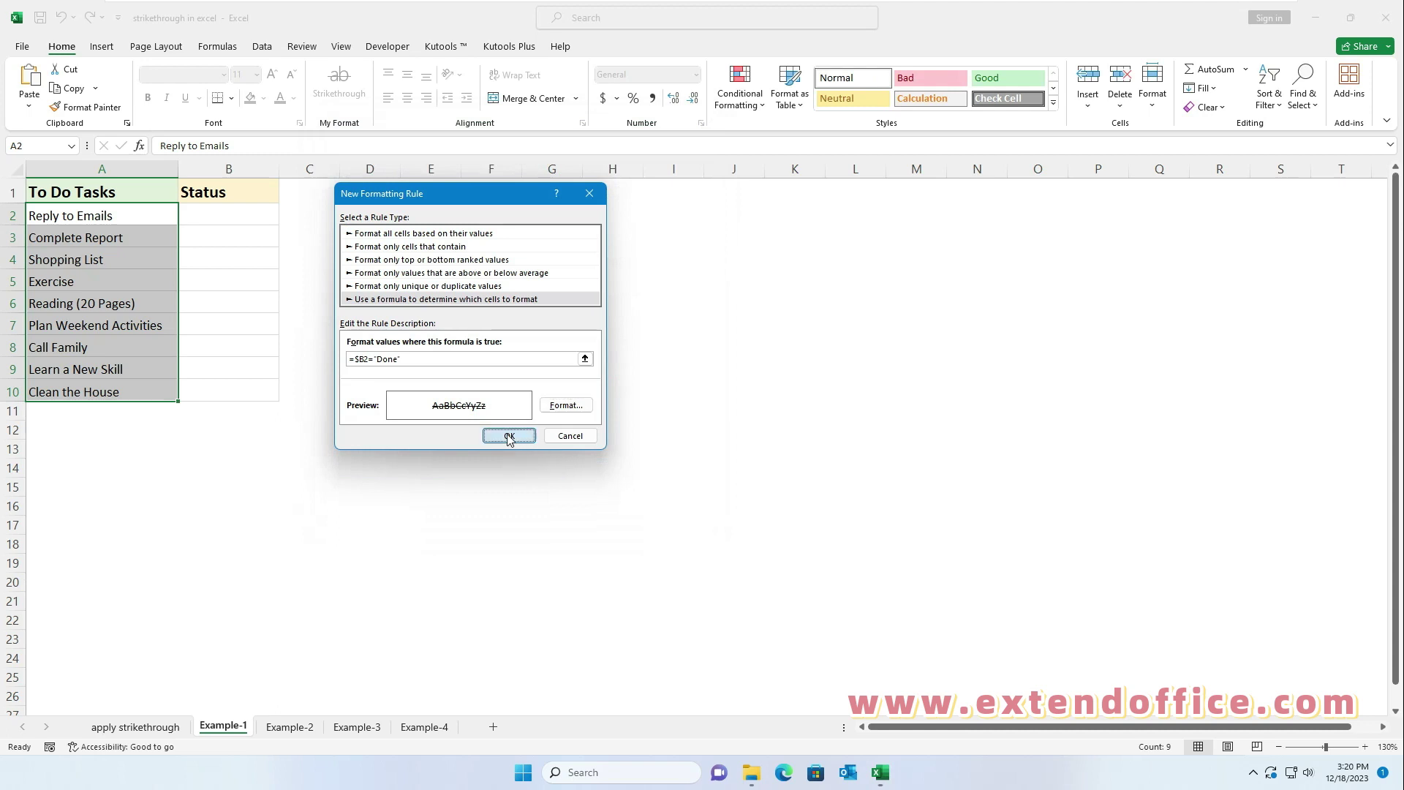
click(200, 219)
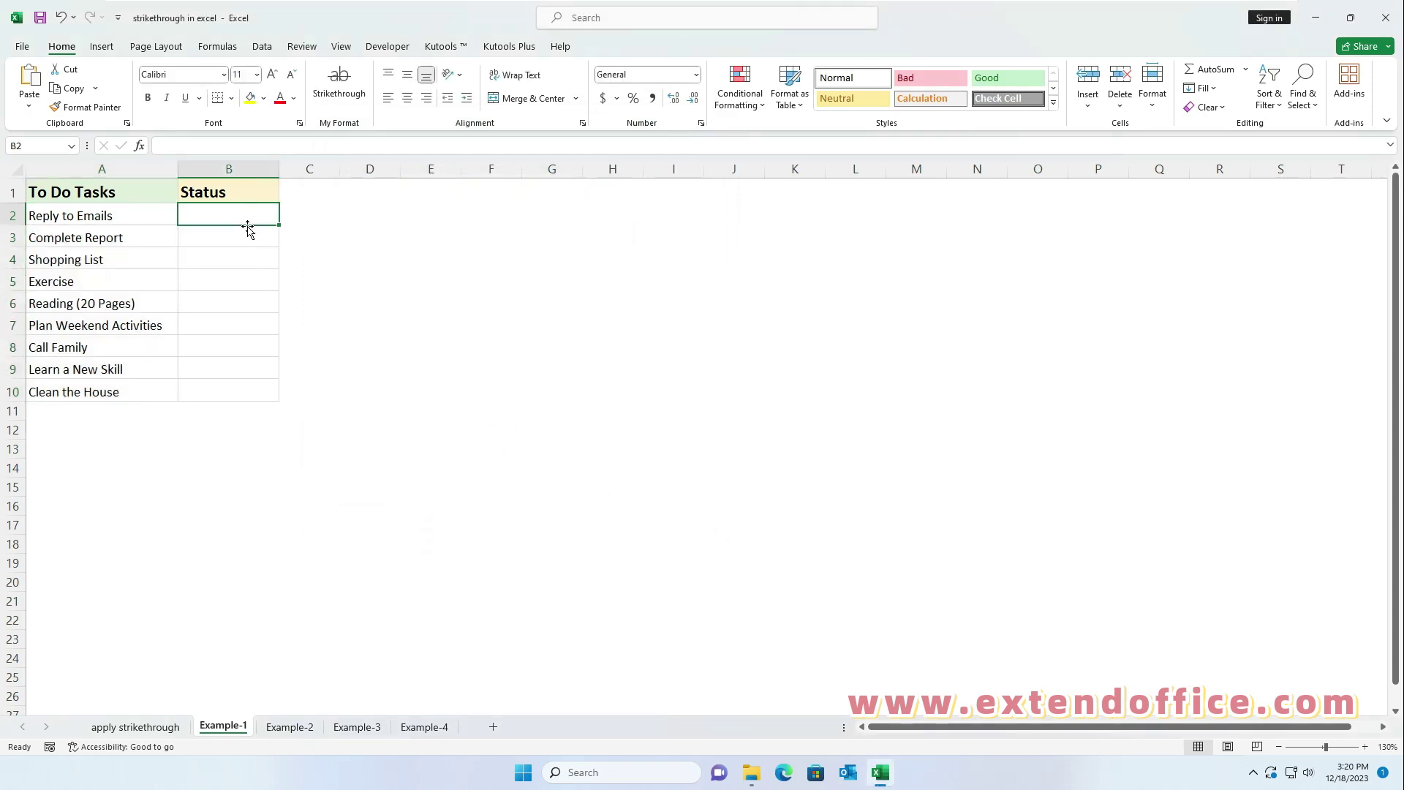
Enter Done in B2, B7 and B10 to mark those three tasks complete
text(Done)
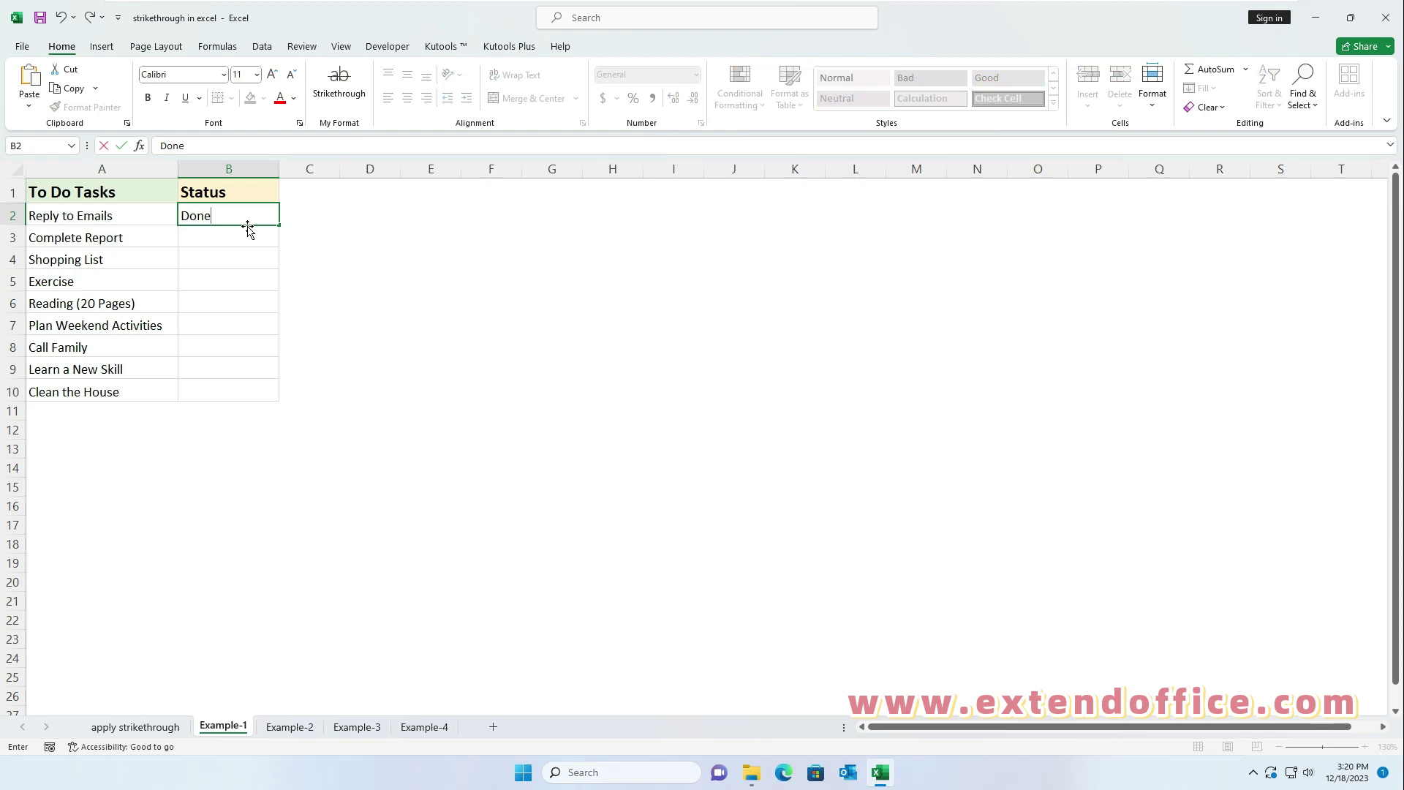
key(Return)
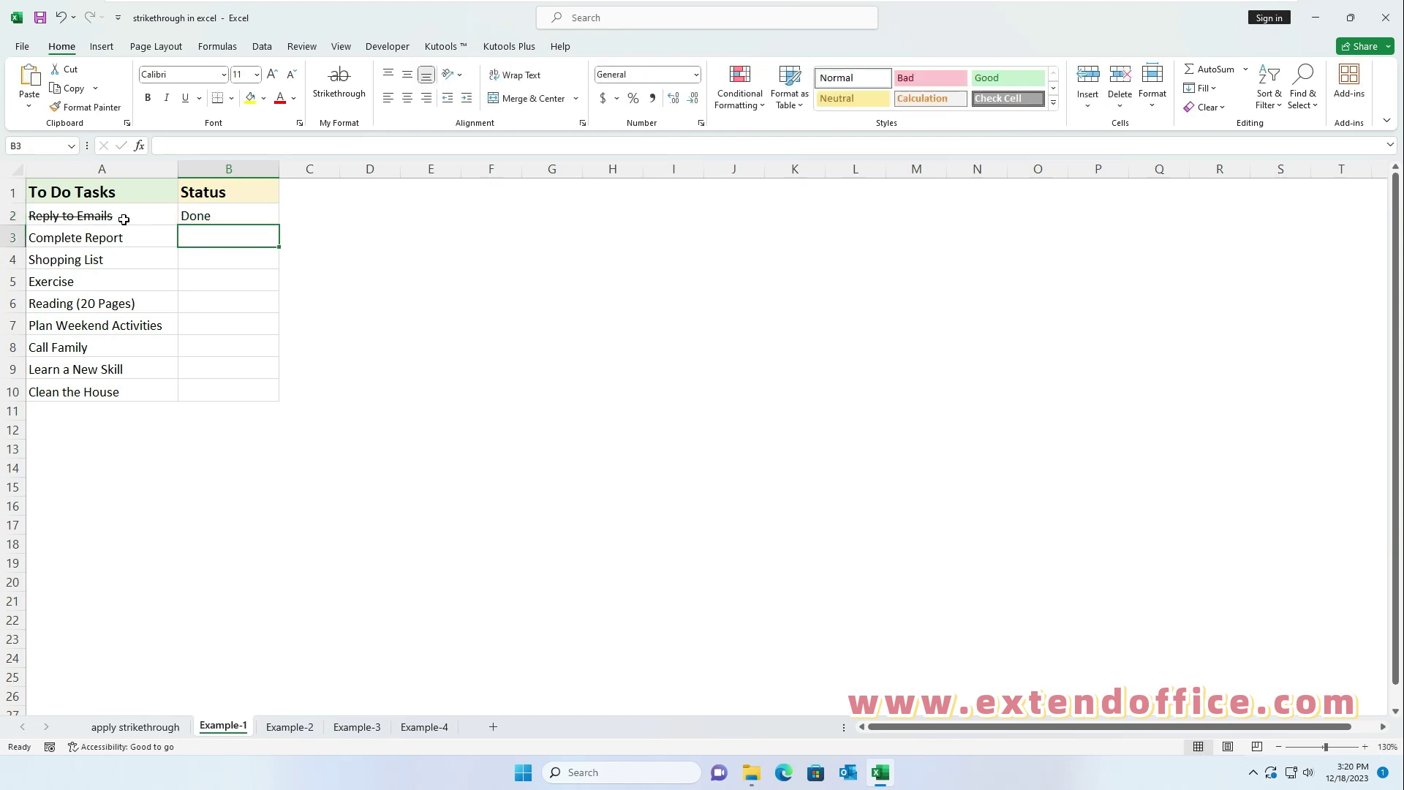
click(197, 328)
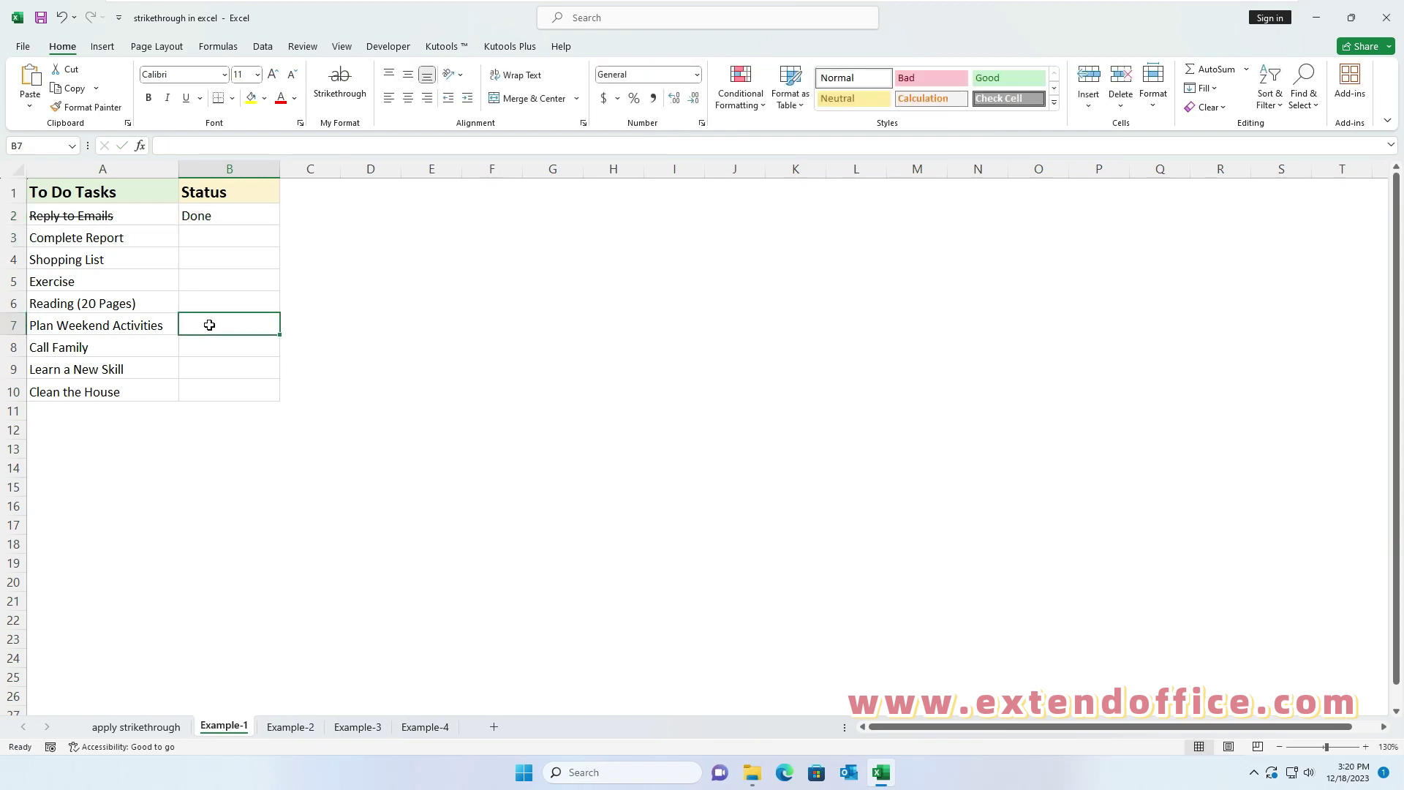
text(Done)
key(Return)
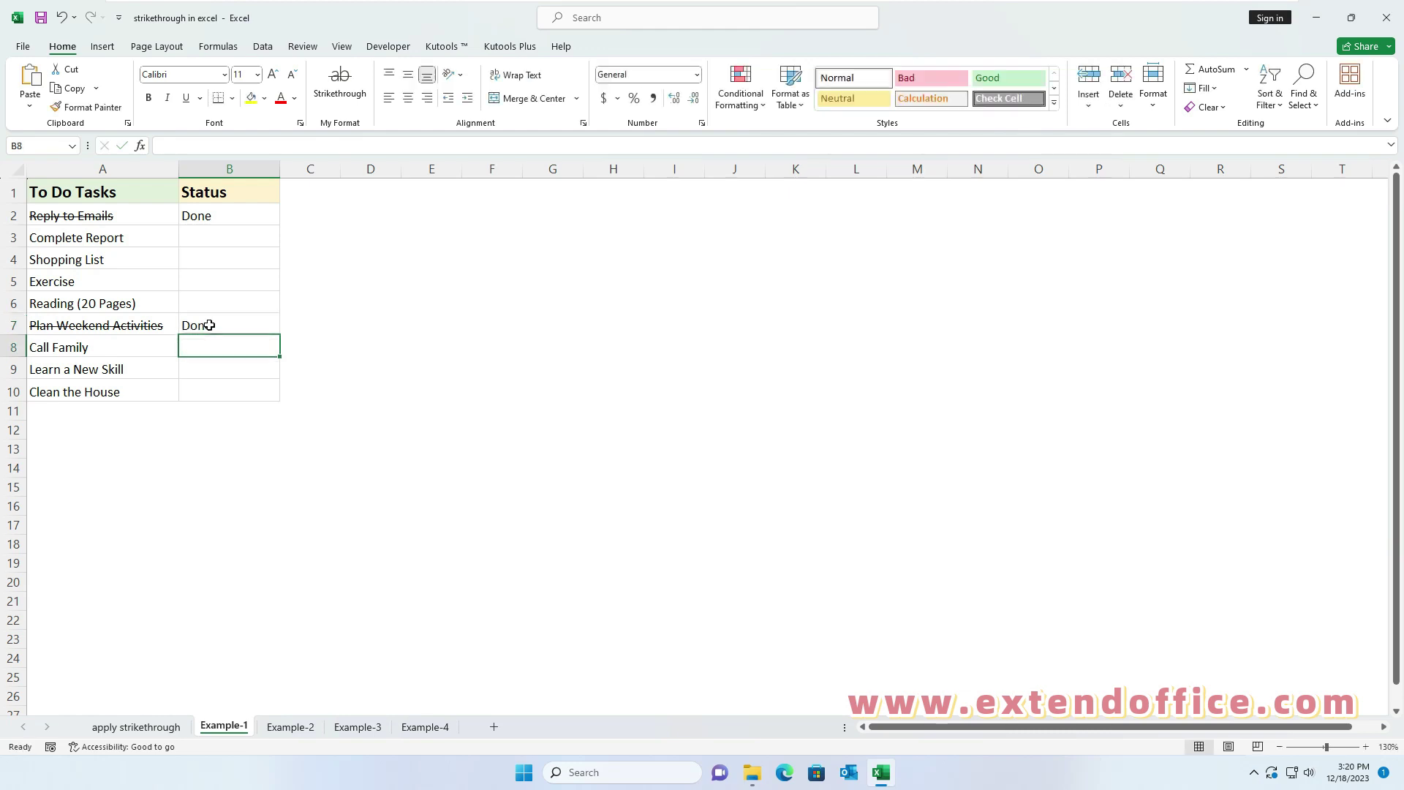
click(211, 394)
text(Done)
key(Return)
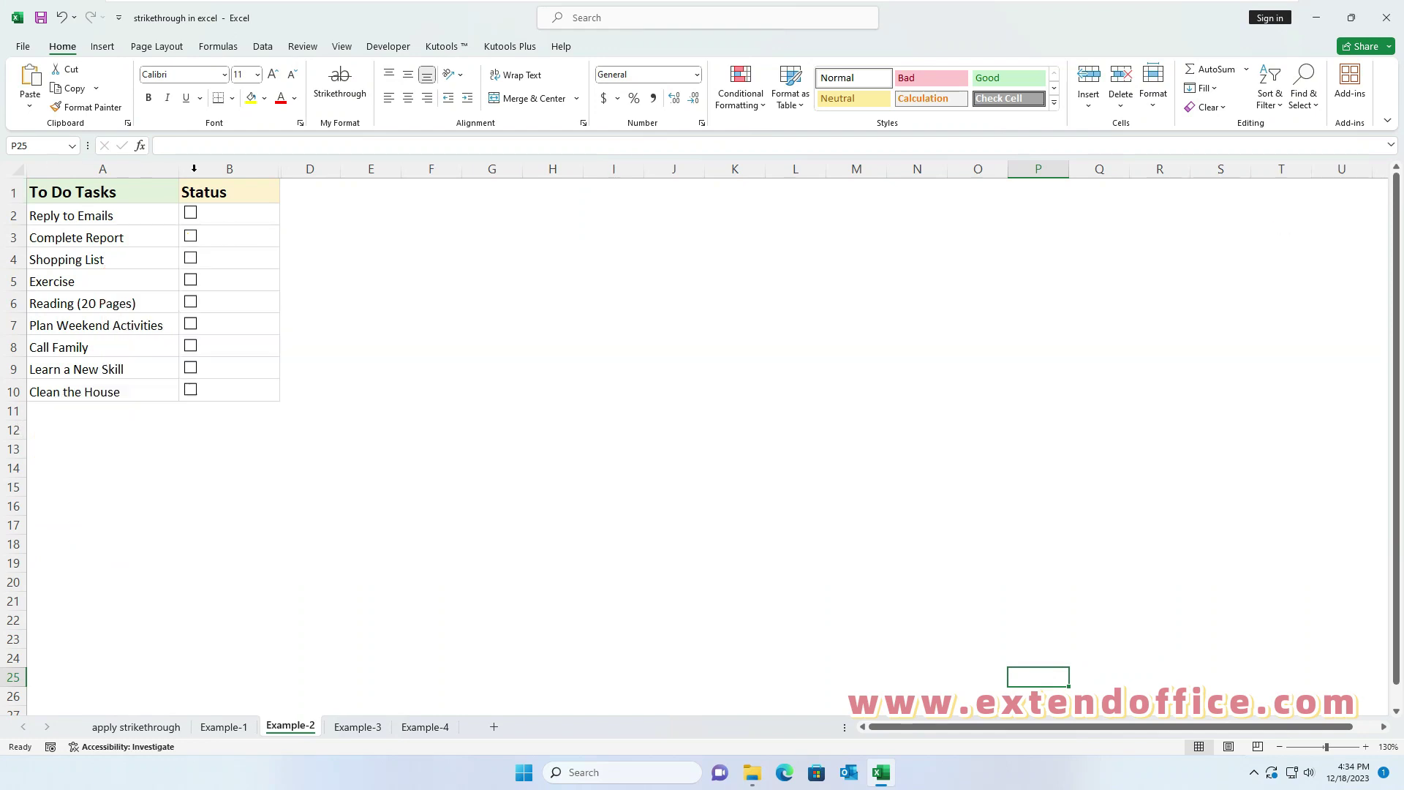
Tick the Status checkboxes in B2, B6 and B9
click(190, 213)
click(189, 304)
click(191, 367)
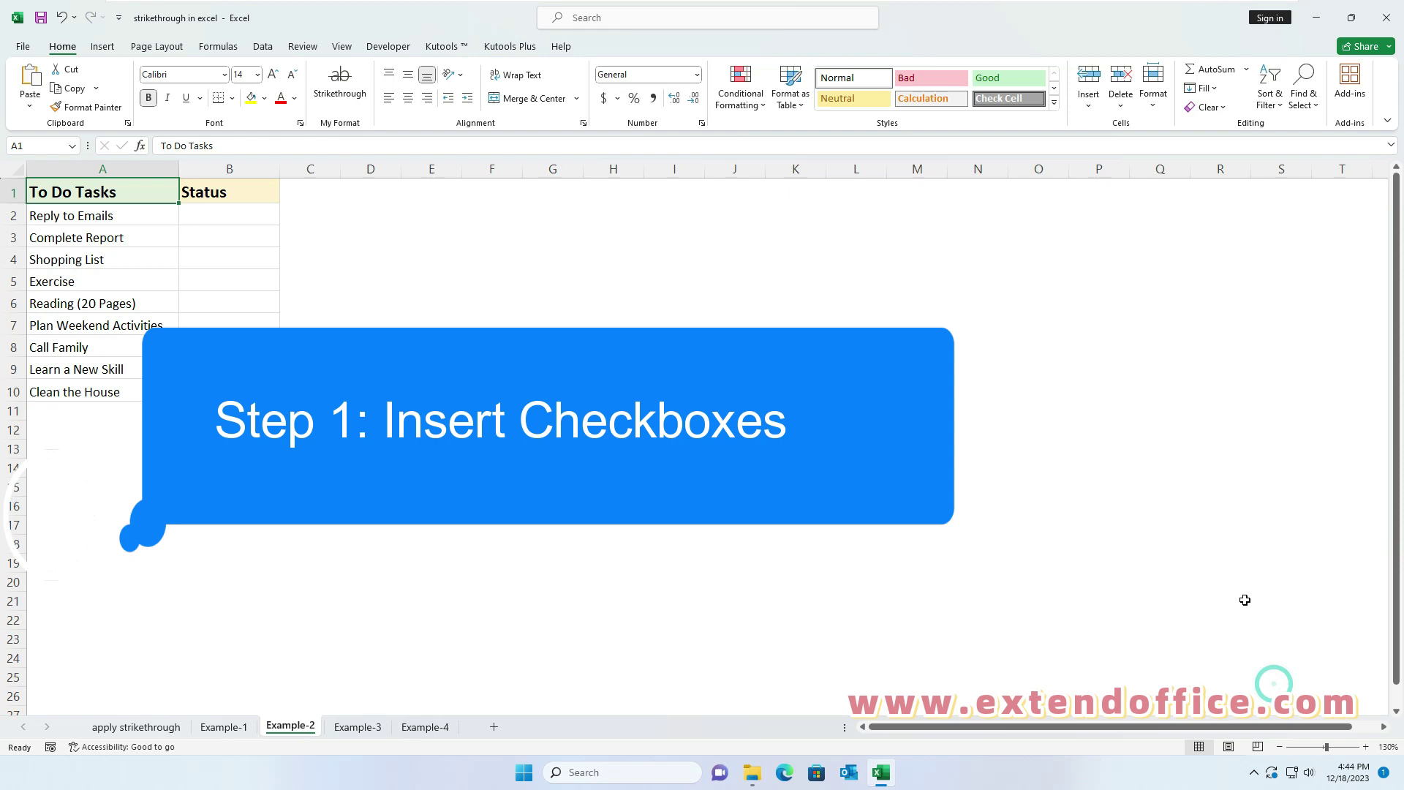
Insert a Form Controls check box from the Developer tab into cell B2
click(389, 47)
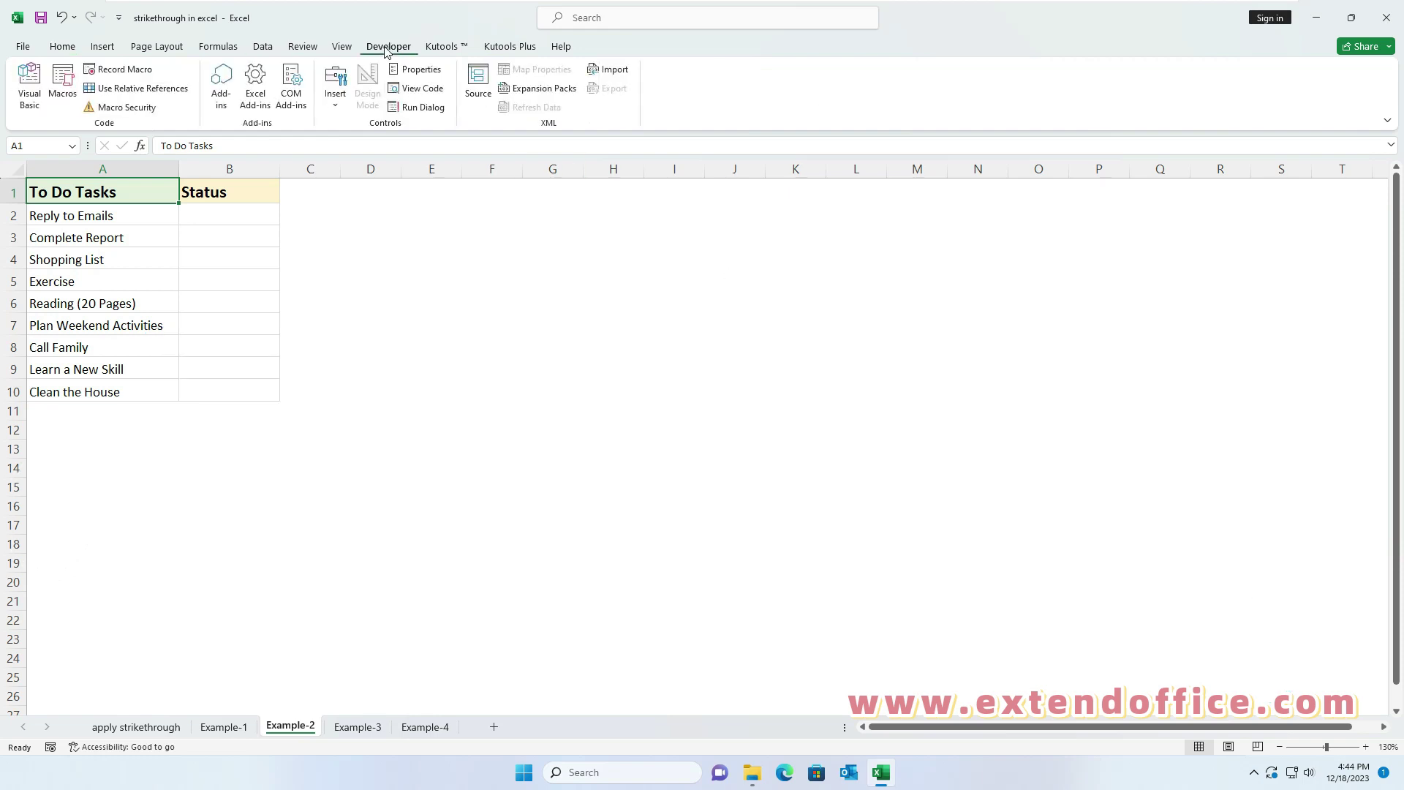
click(335, 108)
click(358, 145)
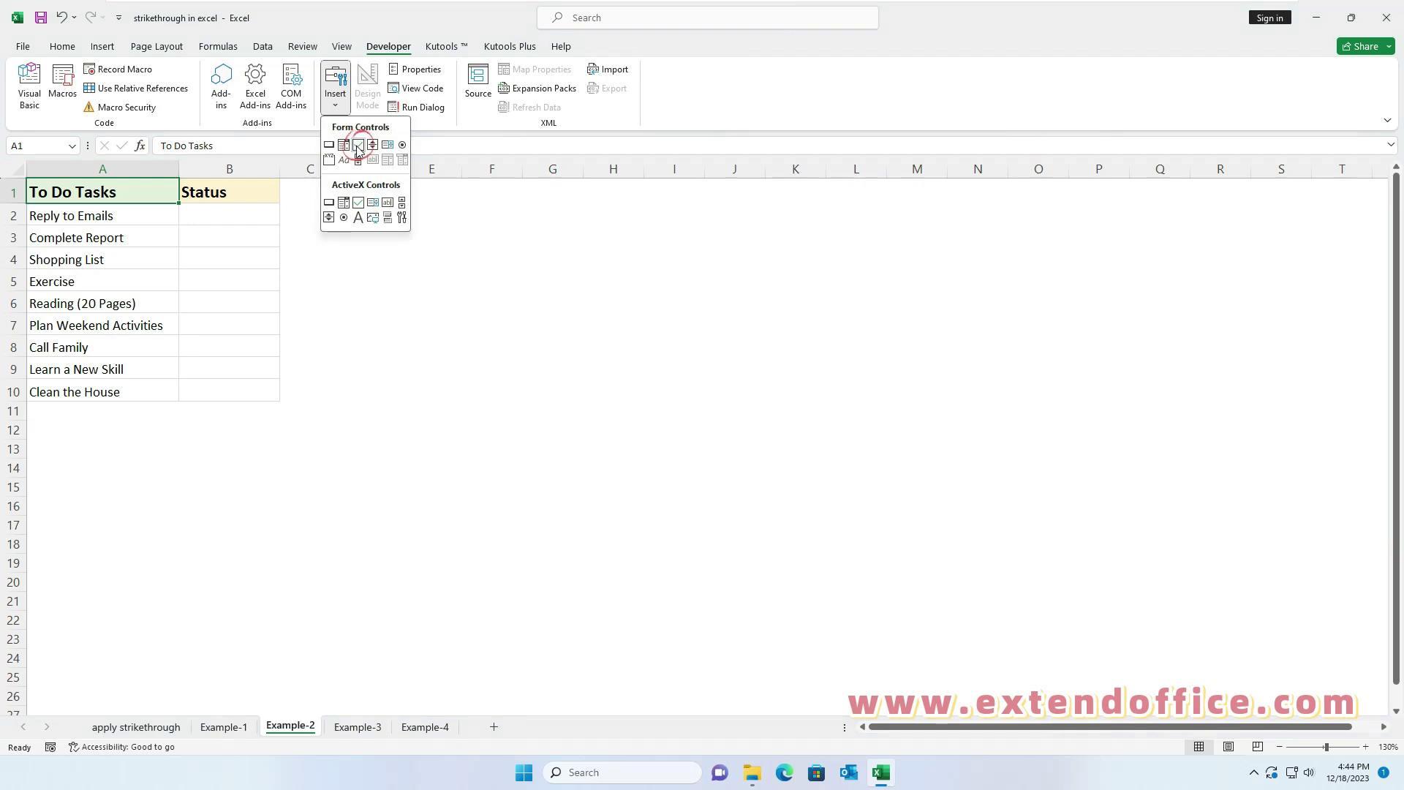
click(359, 149)
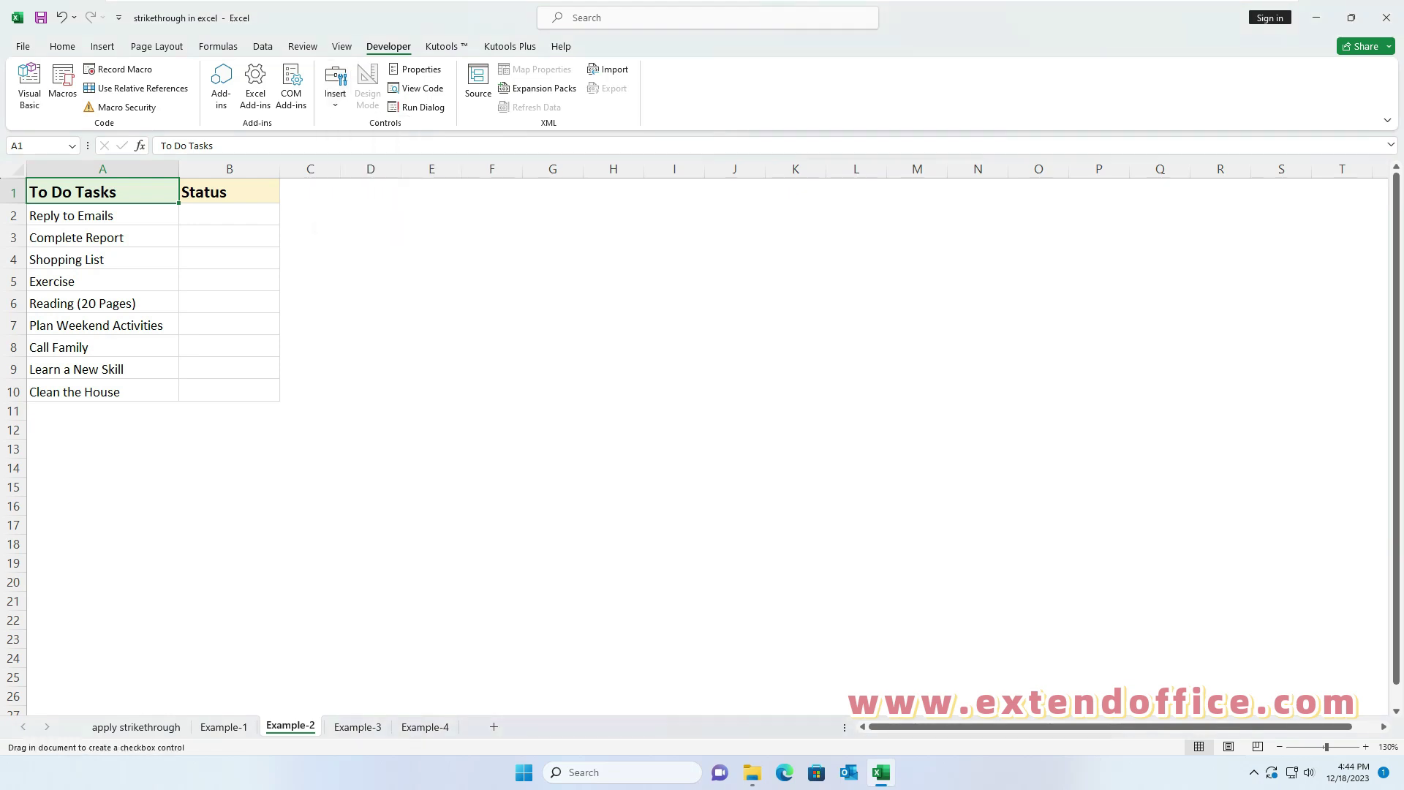
click(190, 211)
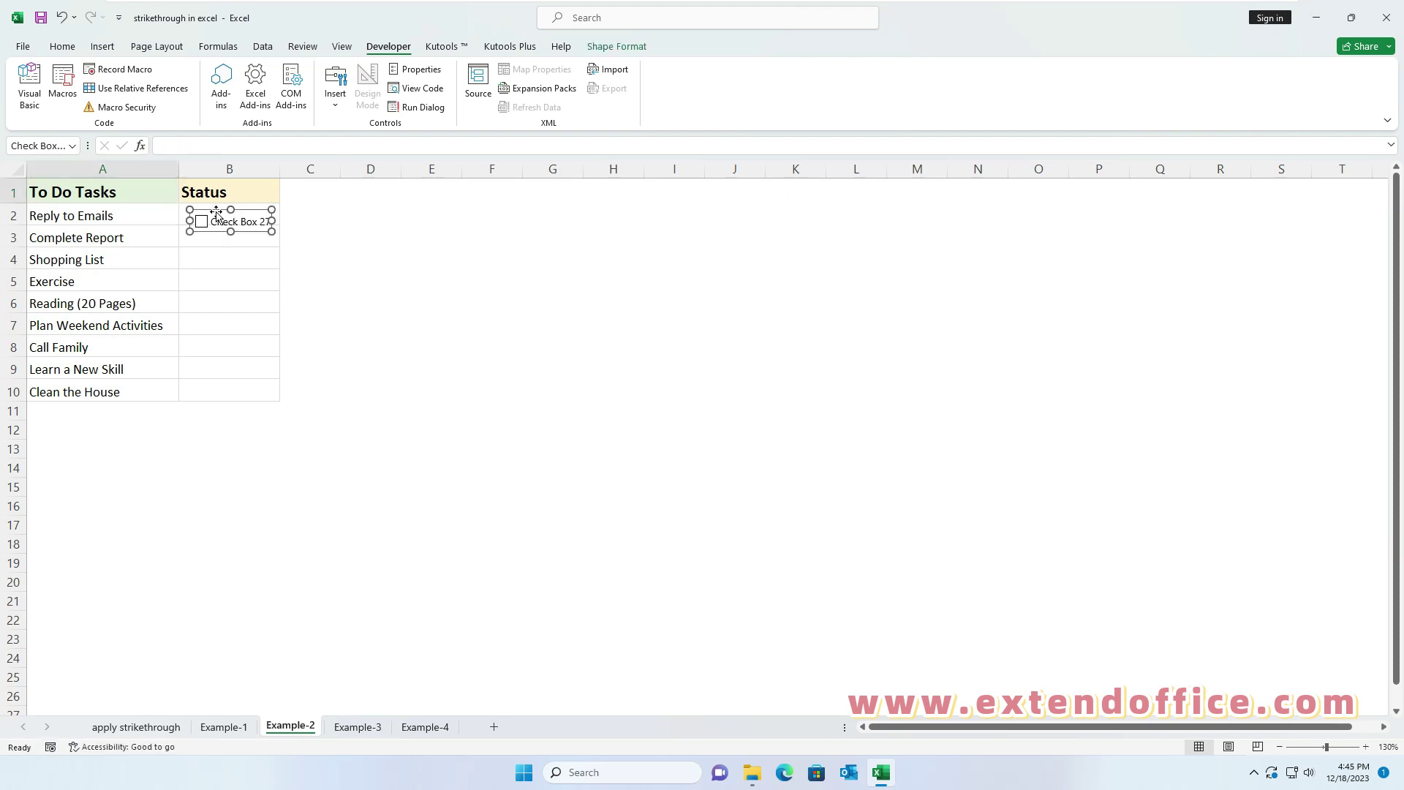
drag(220, 211, 213, 204)
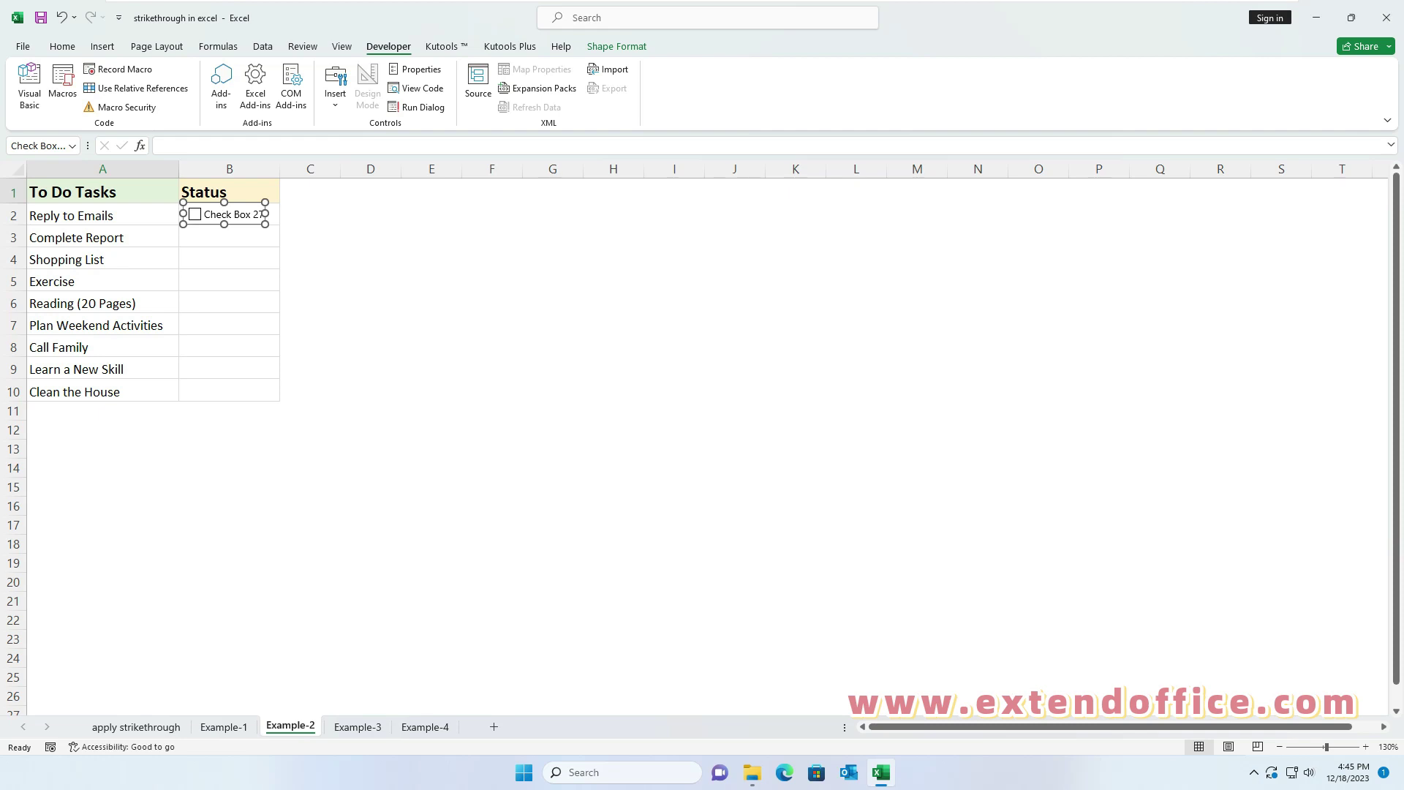
Delete the checkbox label text and fill the checkbox down from B2 to B10
right_click(218, 211)
click(286, 284)
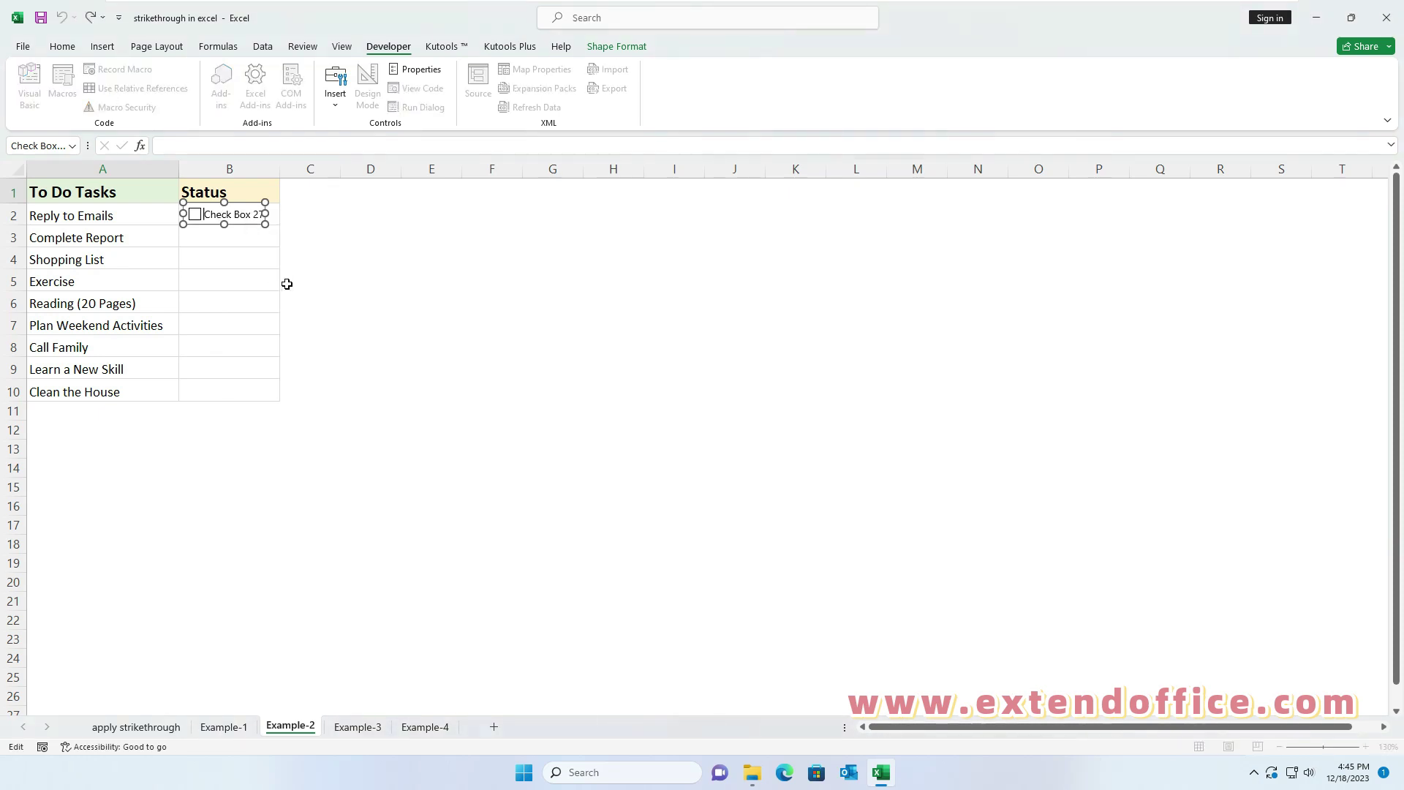
key(shift+End)
key(Delete)
click(244, 232)
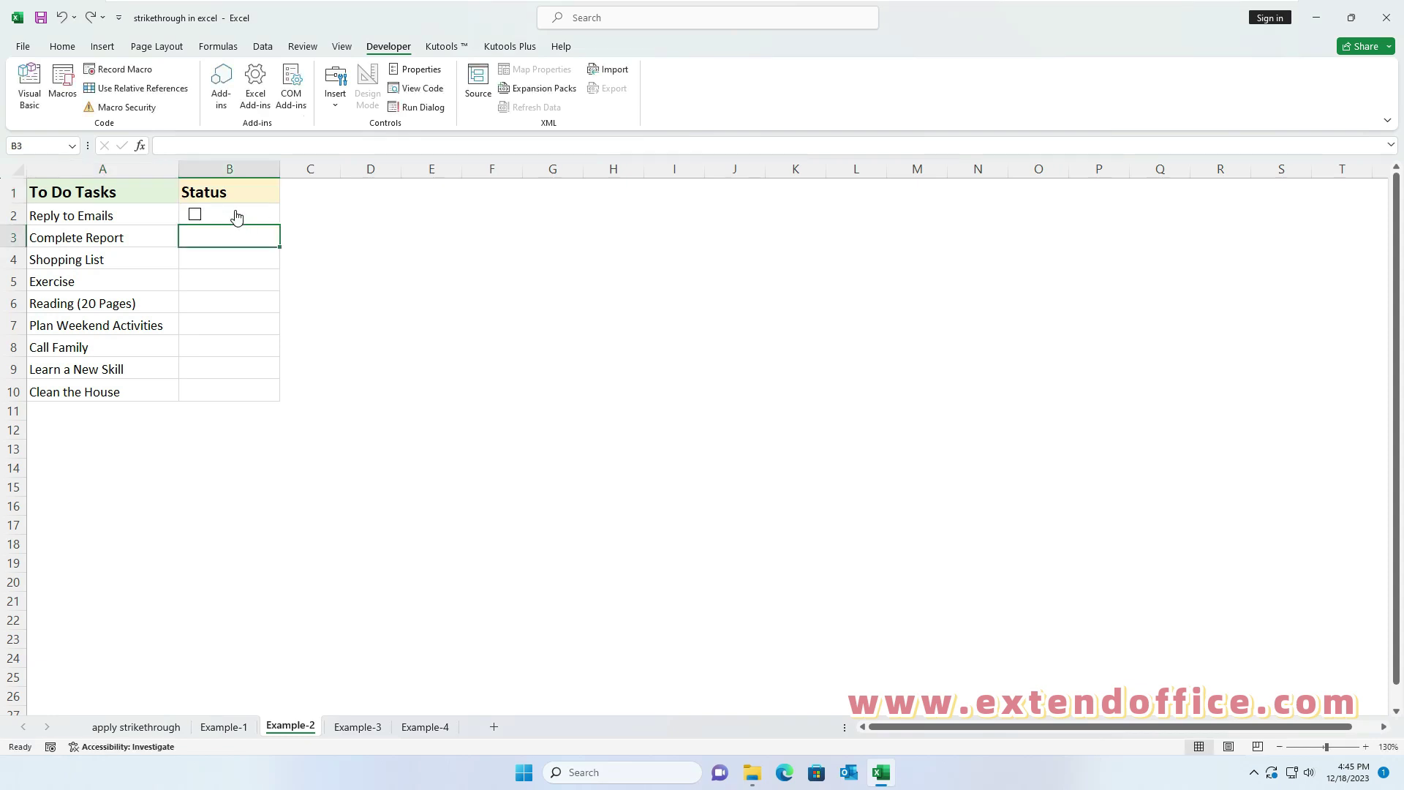
click(265, 210)
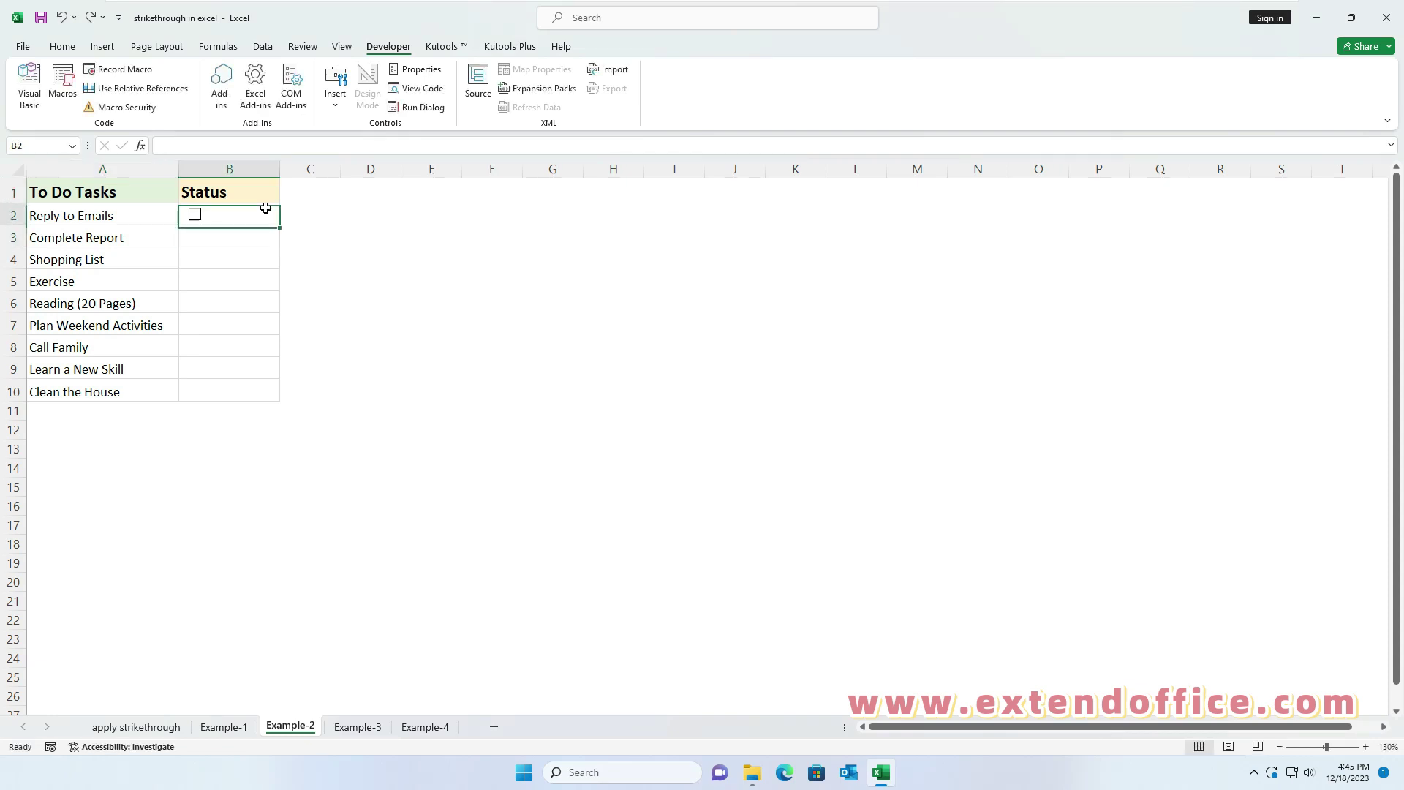
drag(278, 224, 278, 401)
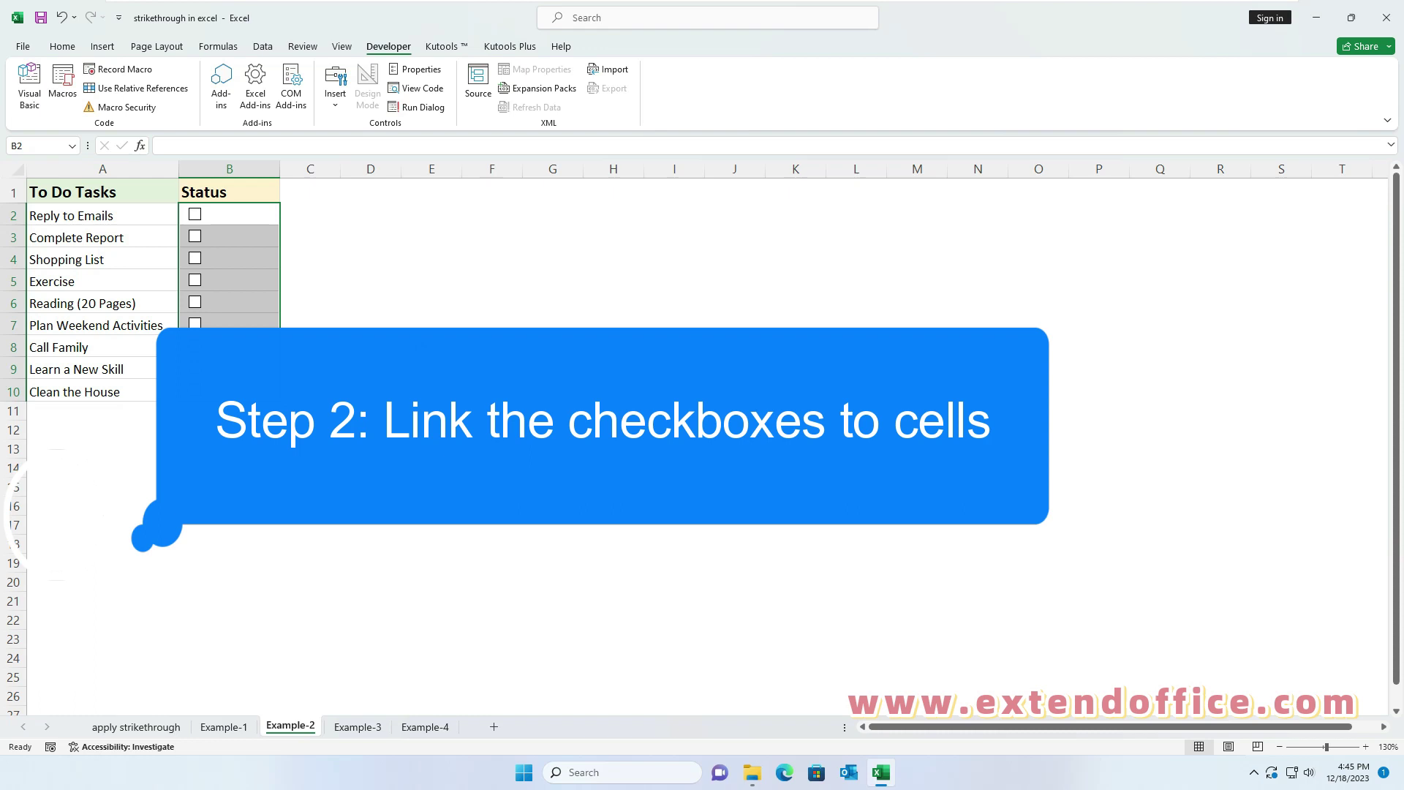
Set the B2 checkbox's Format Control cell link to C2
click(371, 505)
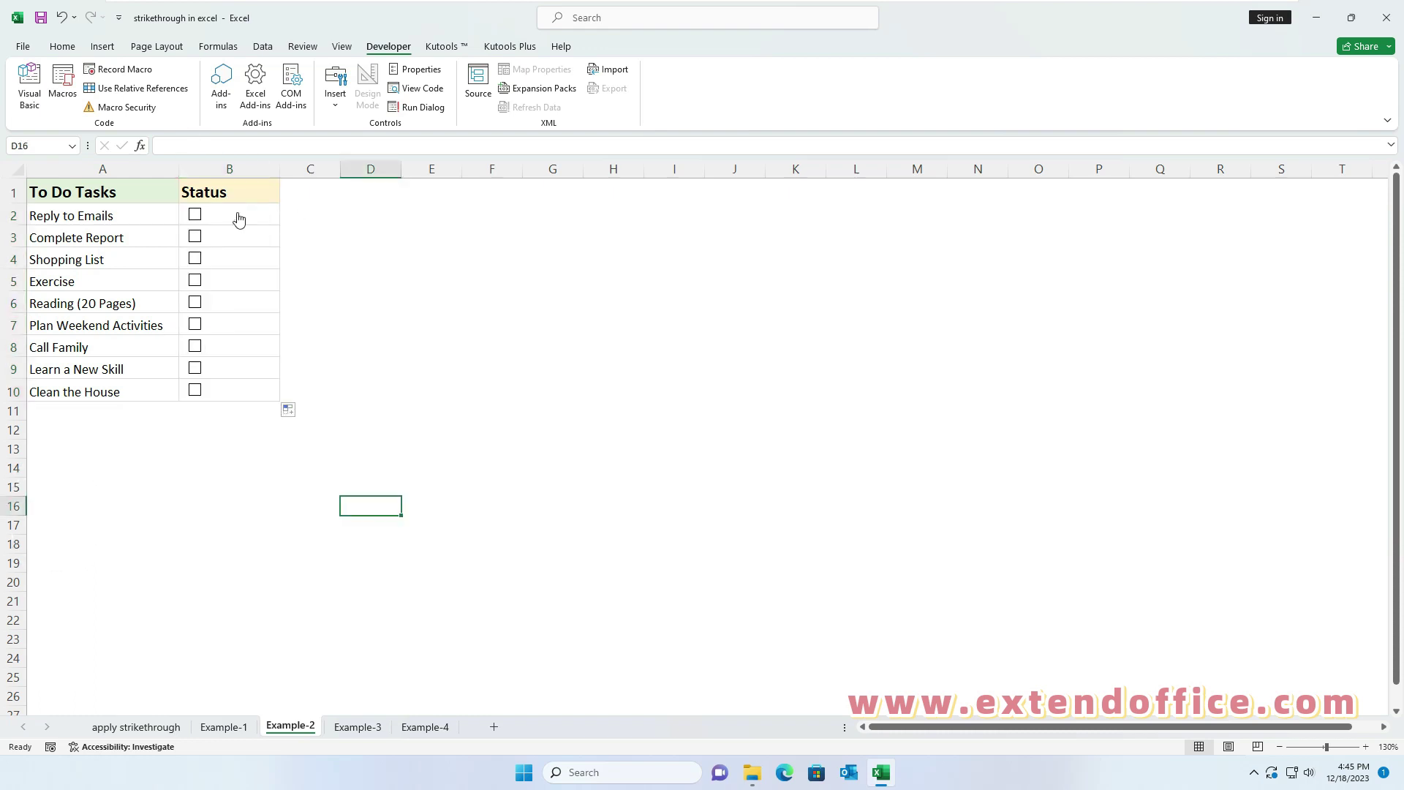
right_click(238, 218)
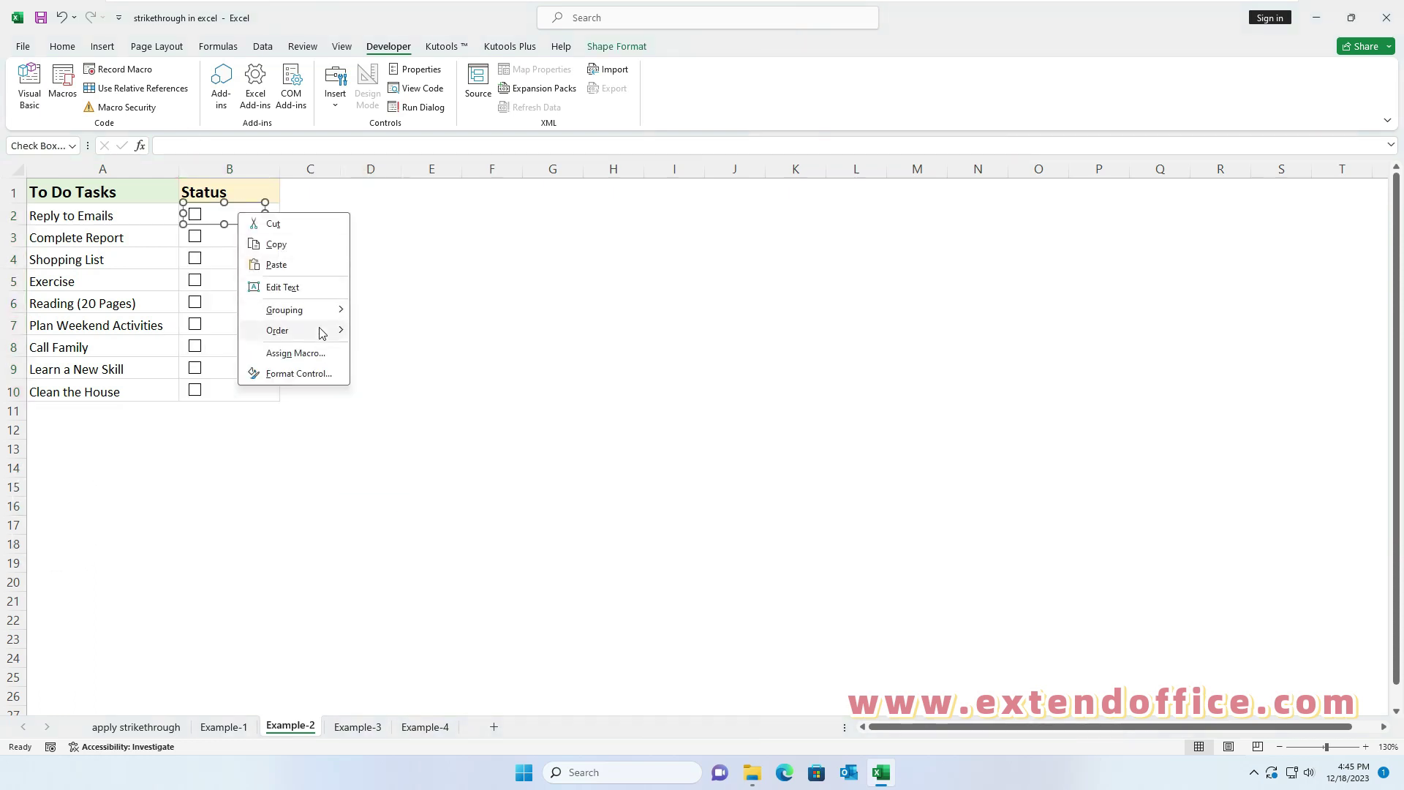
click(290, 375)
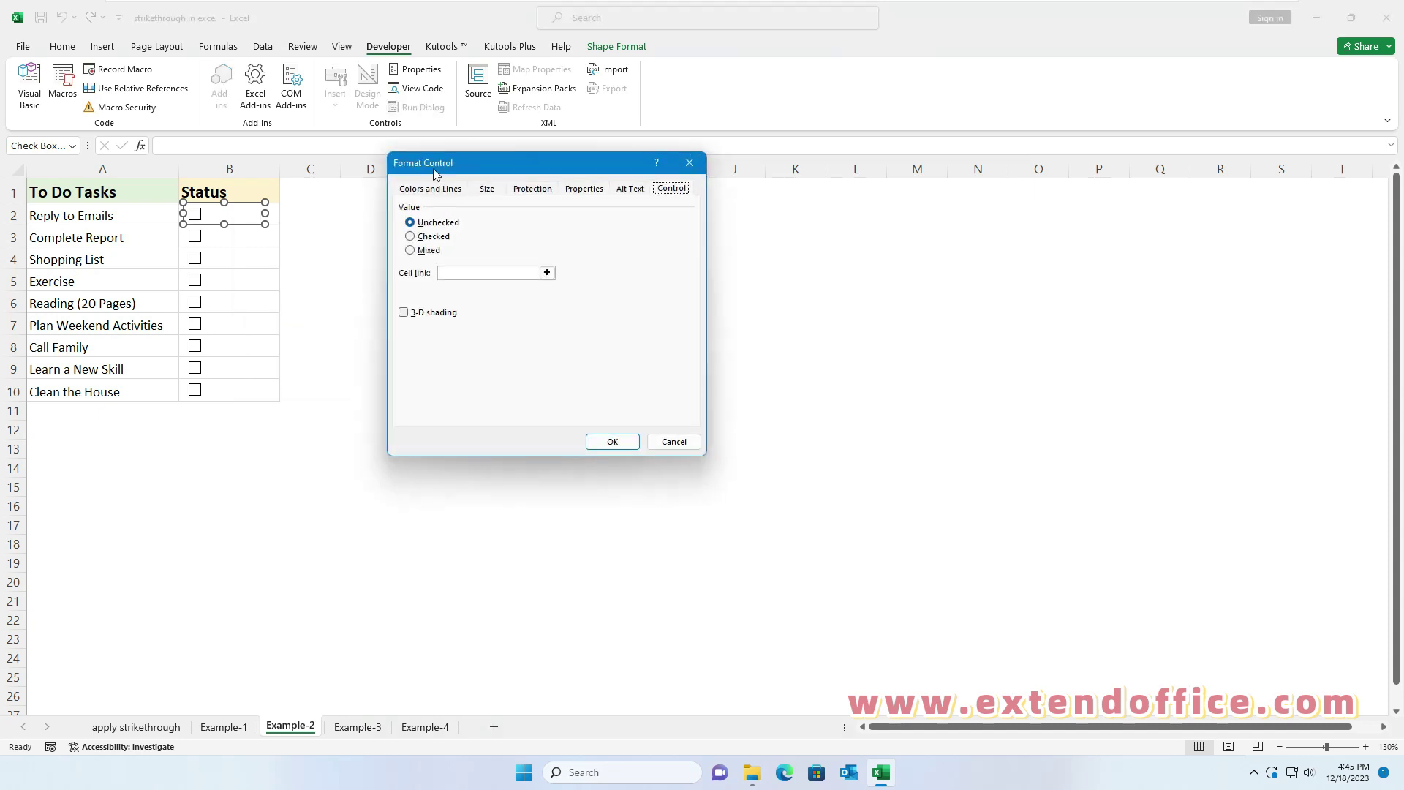
drag(436, 173, 403, 215)
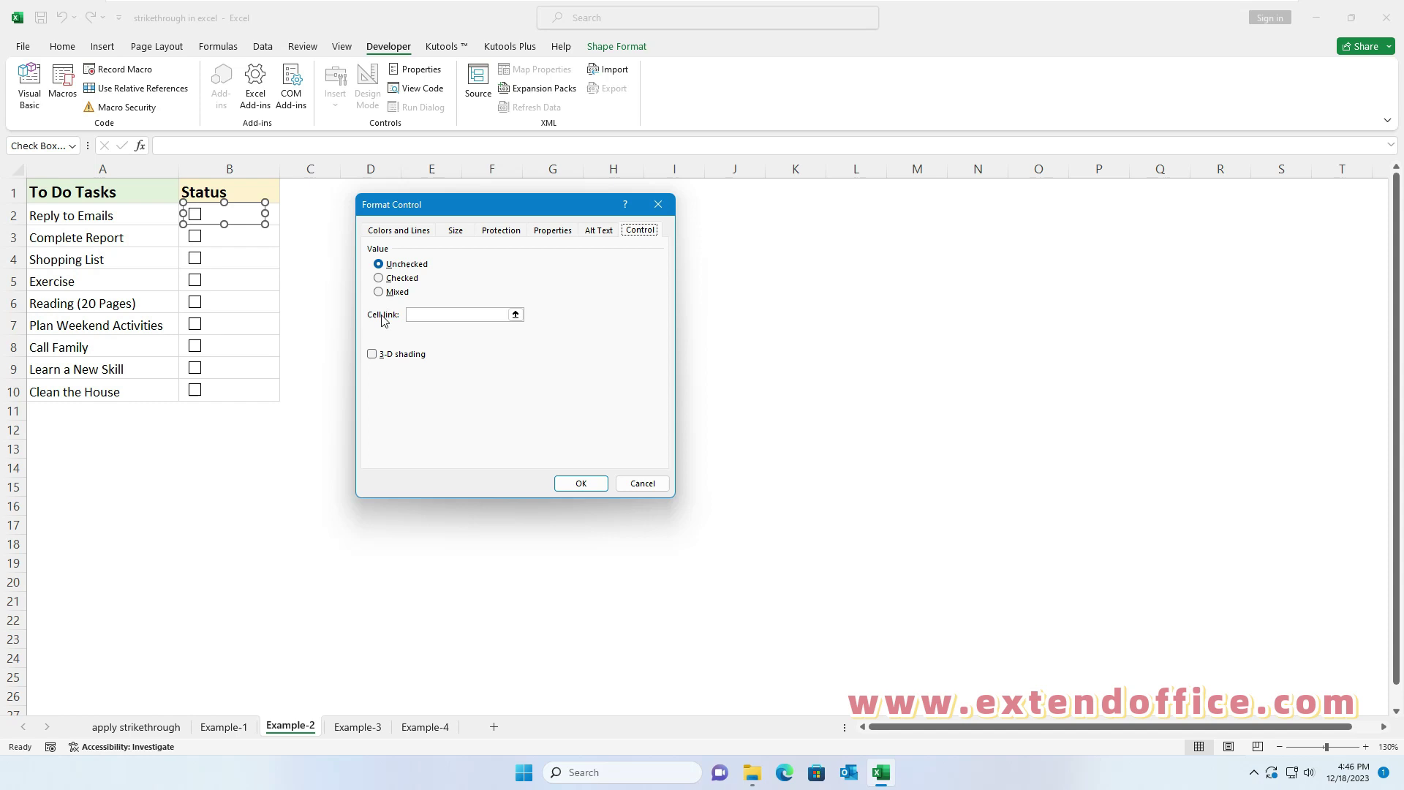
click(516, 314)
click(311, 217)
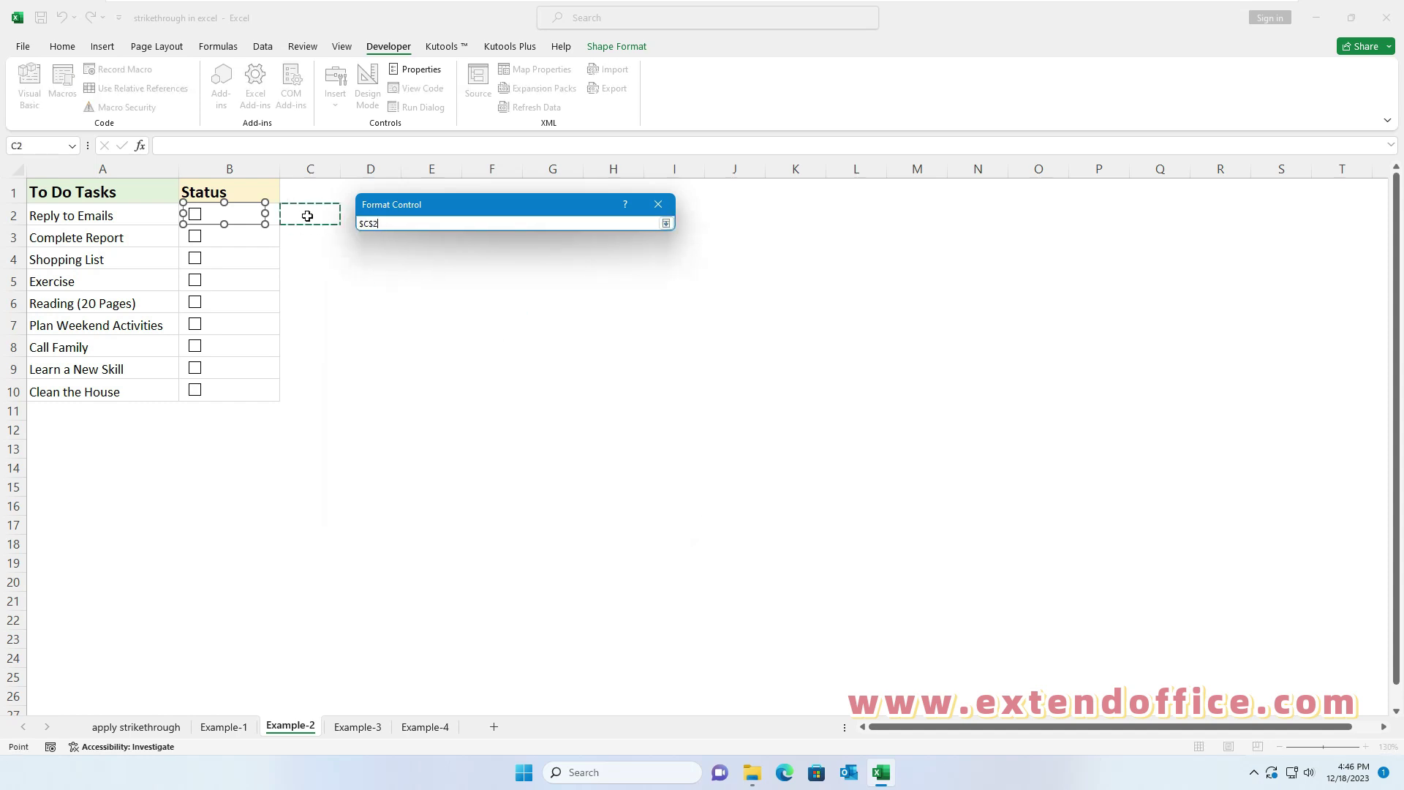
click(660, 205)
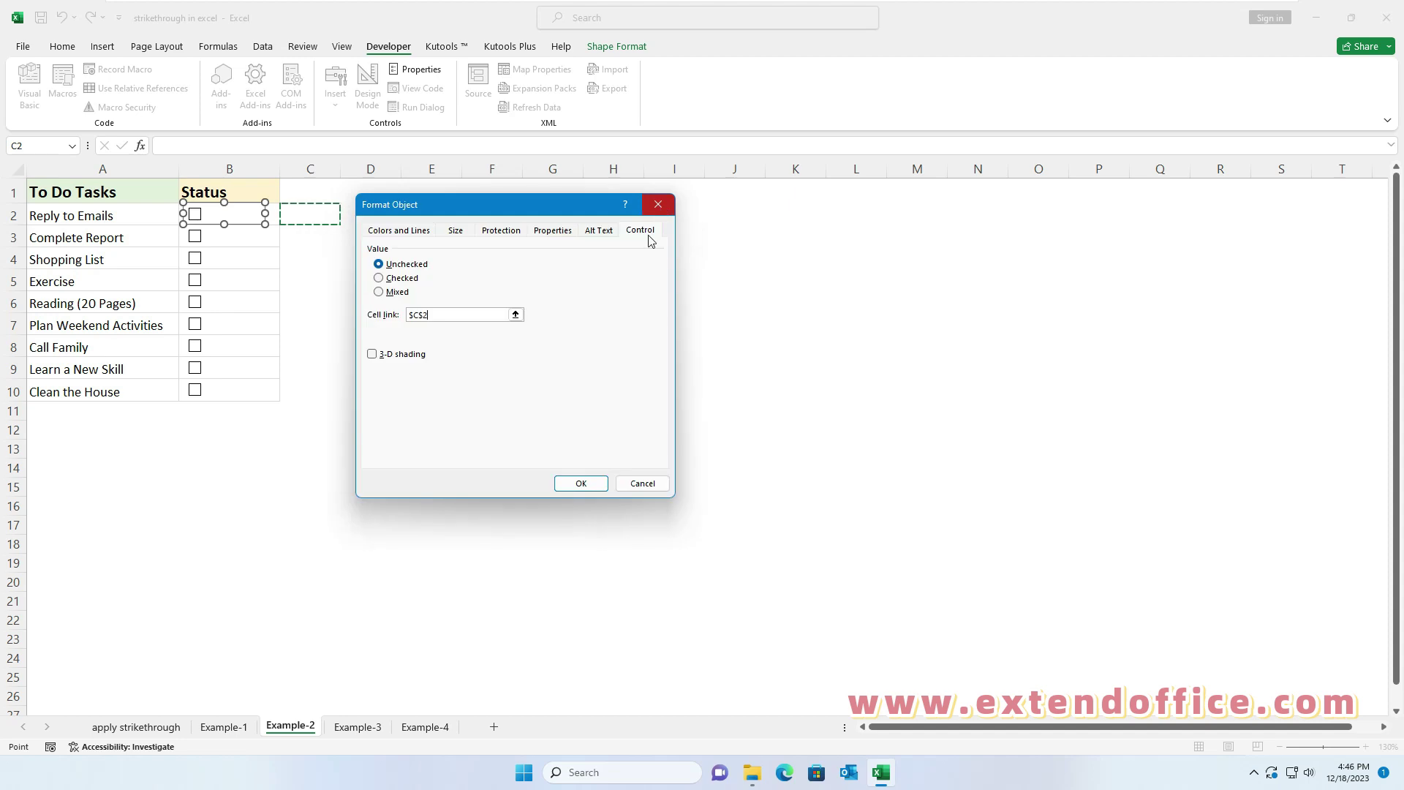
click(575, 484)
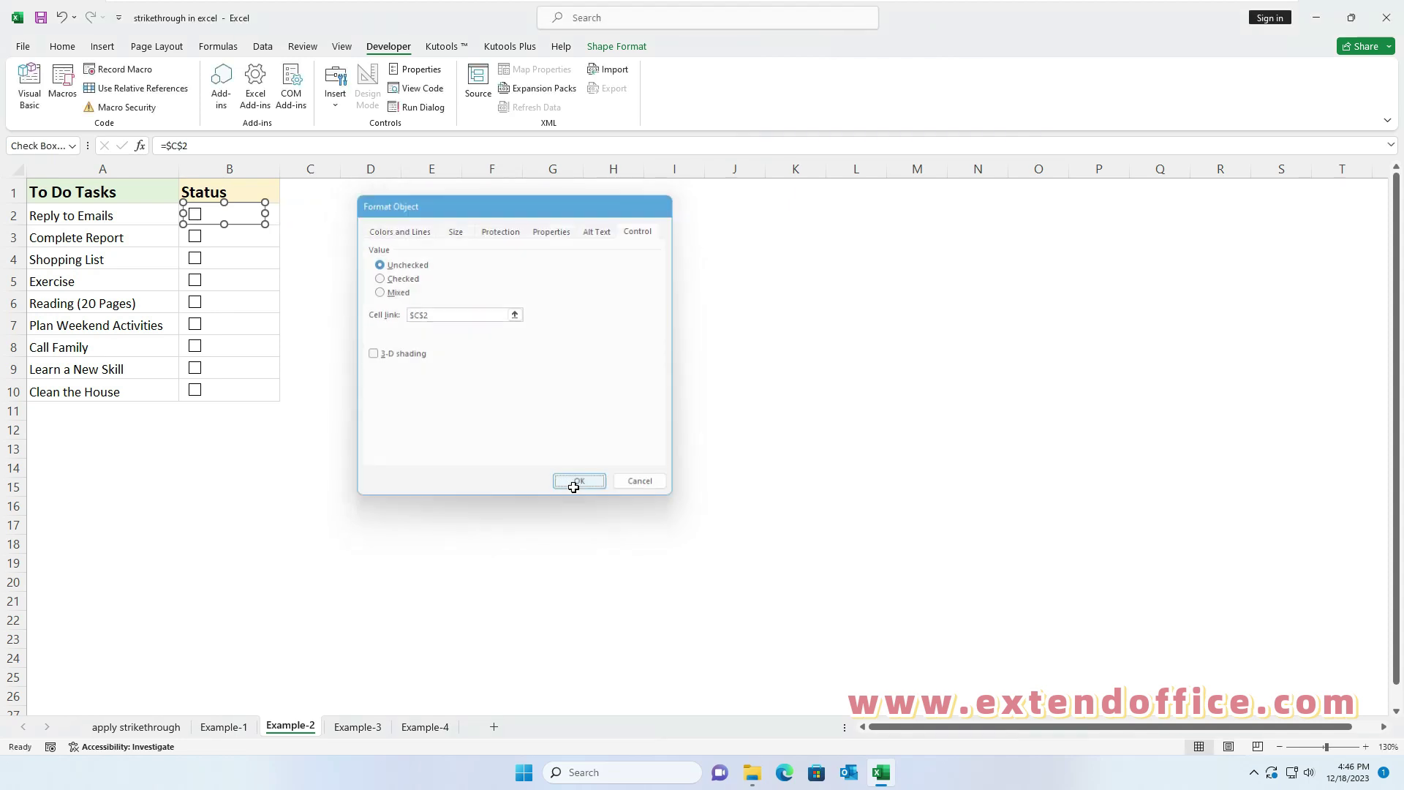
Set the row-3 checkbox's cell link to C3
right_click(210, 237)
click(265, 397)
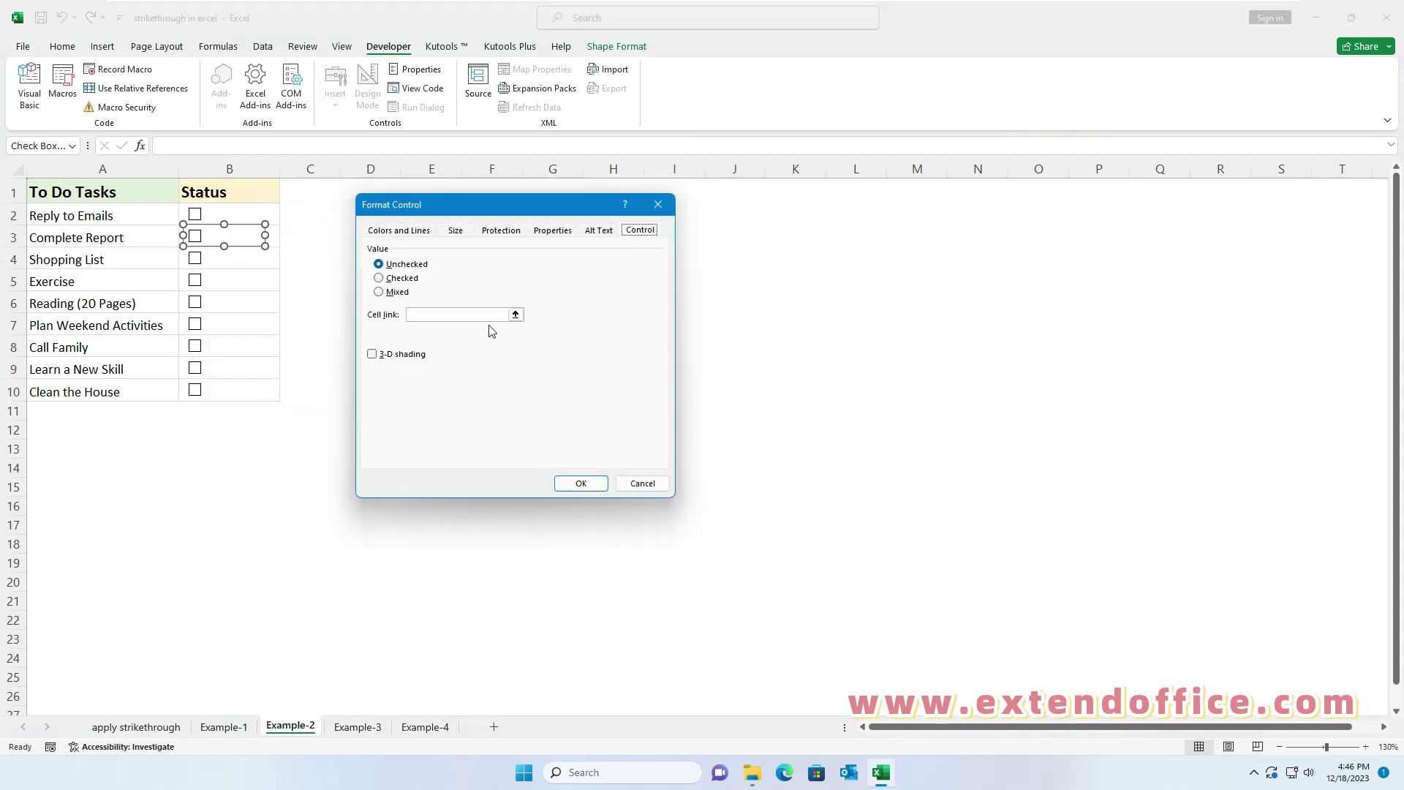
click(505, 313)
click(296, 237)
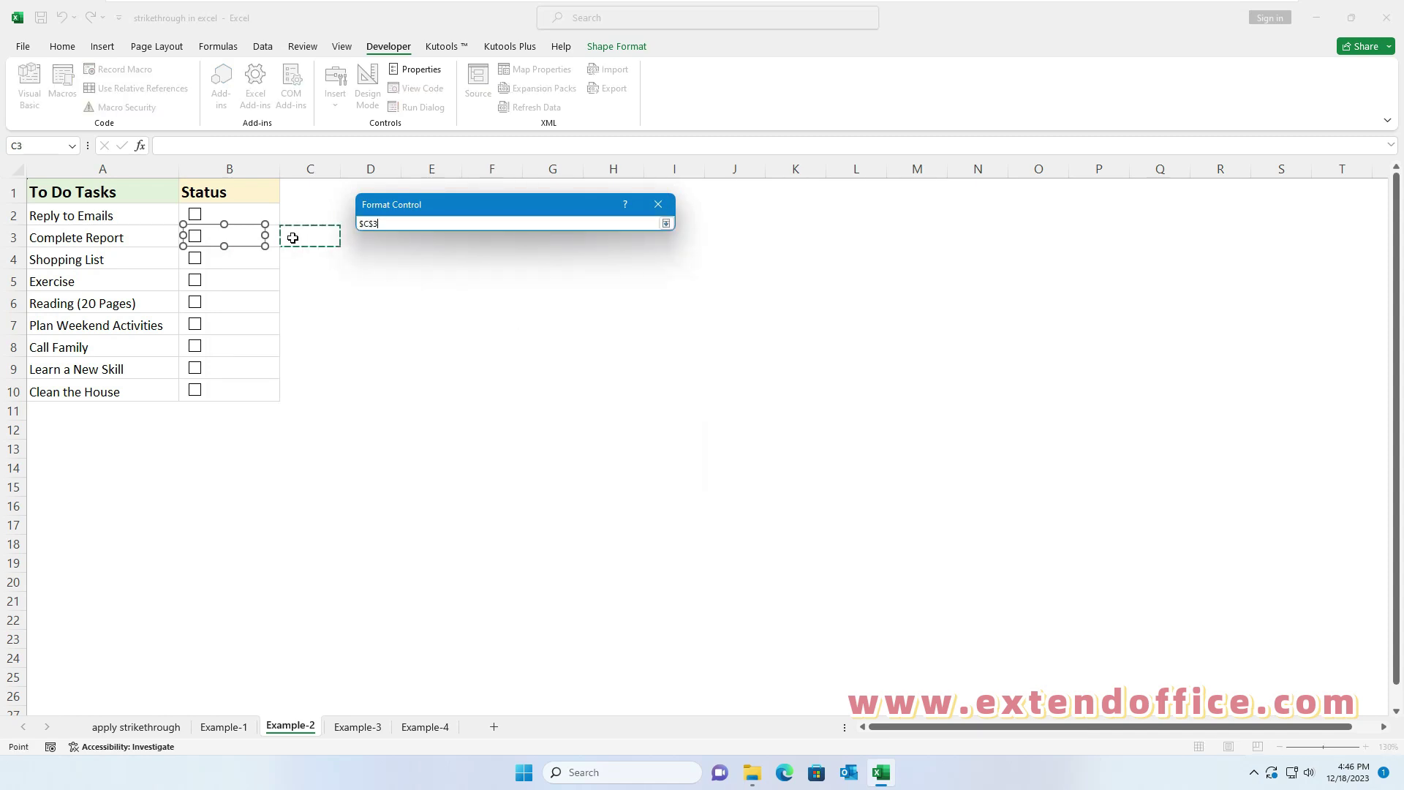
click(657, 212)
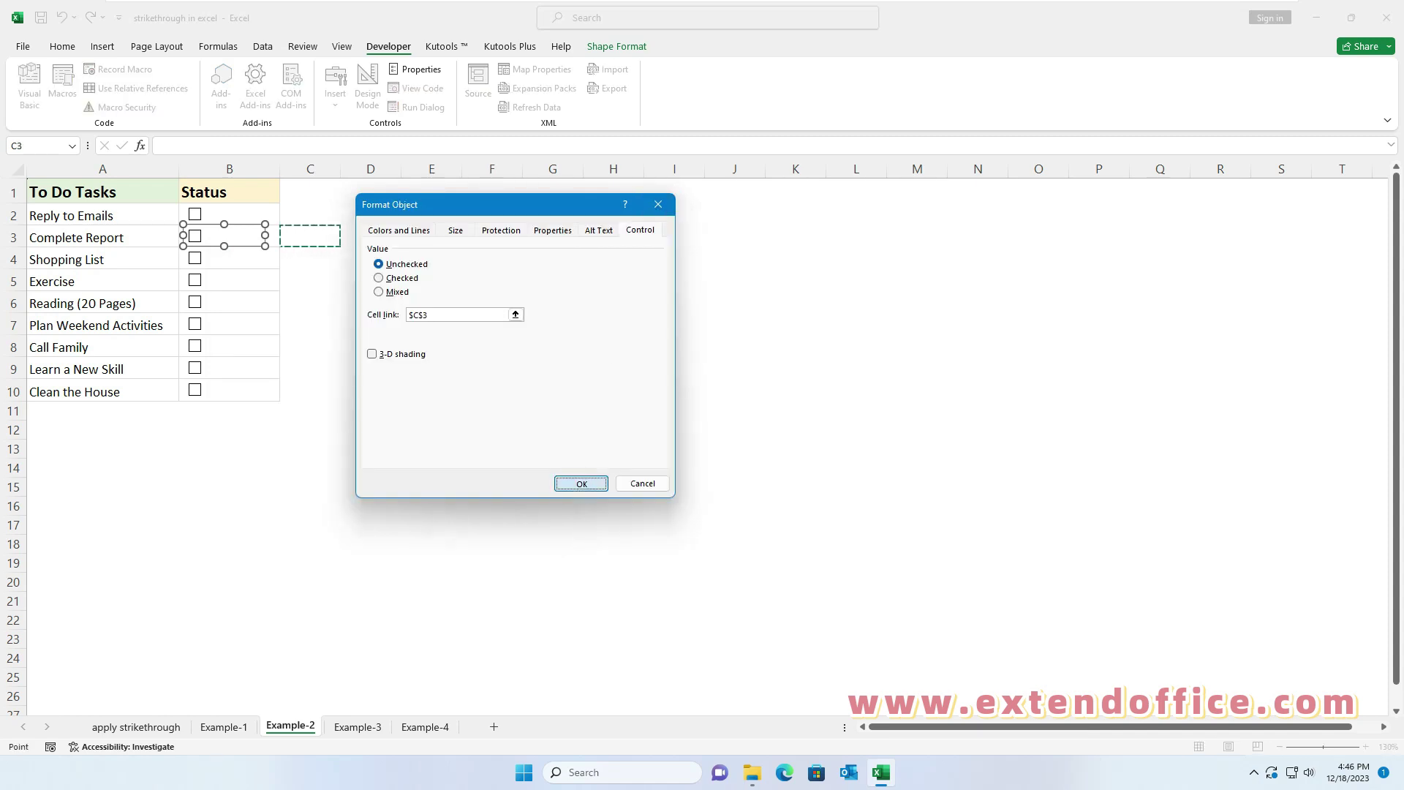
click(576, 485)
Link the row-10 checkbox to C10, then tick the Exercise and Call Family boxes
ctrl+click(212, 368)
right_click(204, 390)
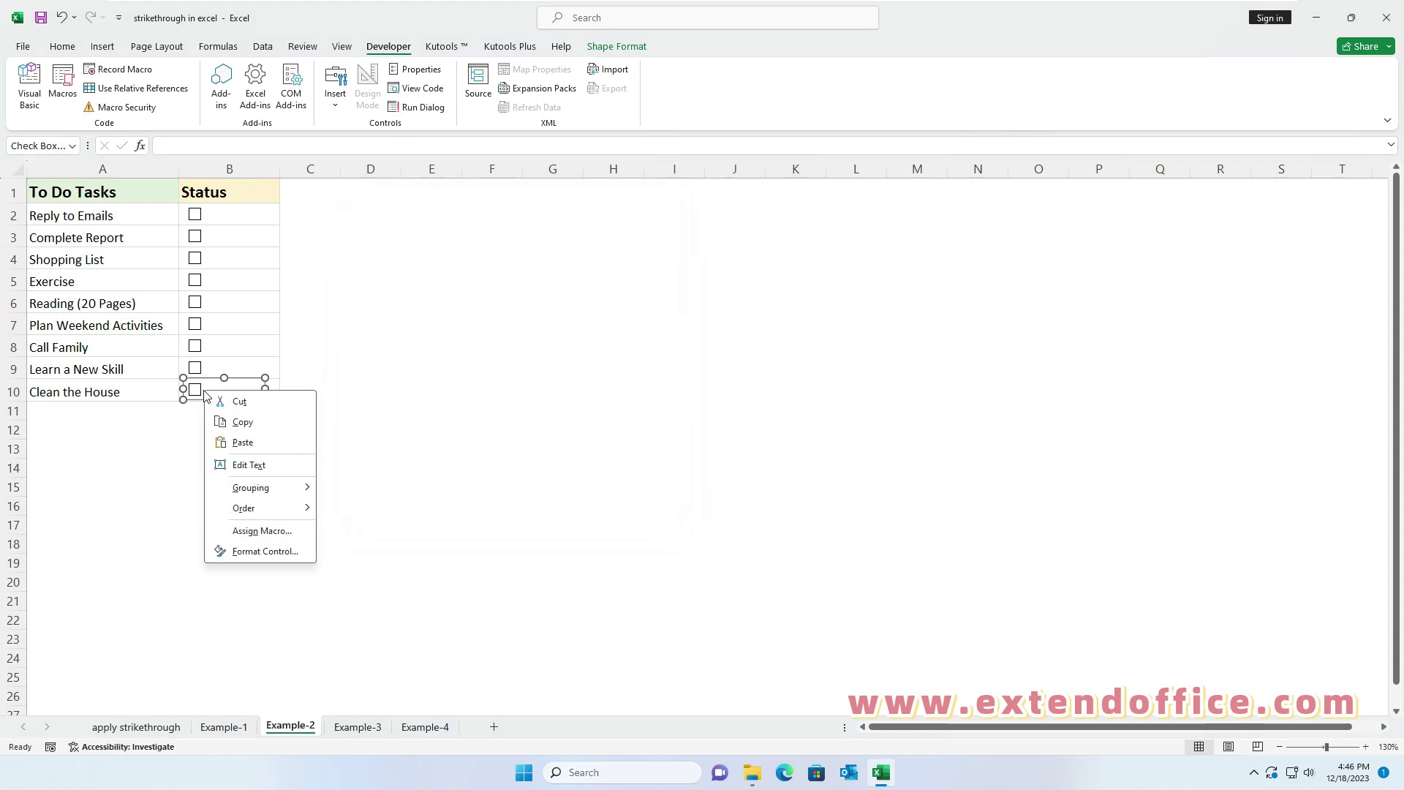
click(265, 550)
click(515, 314)
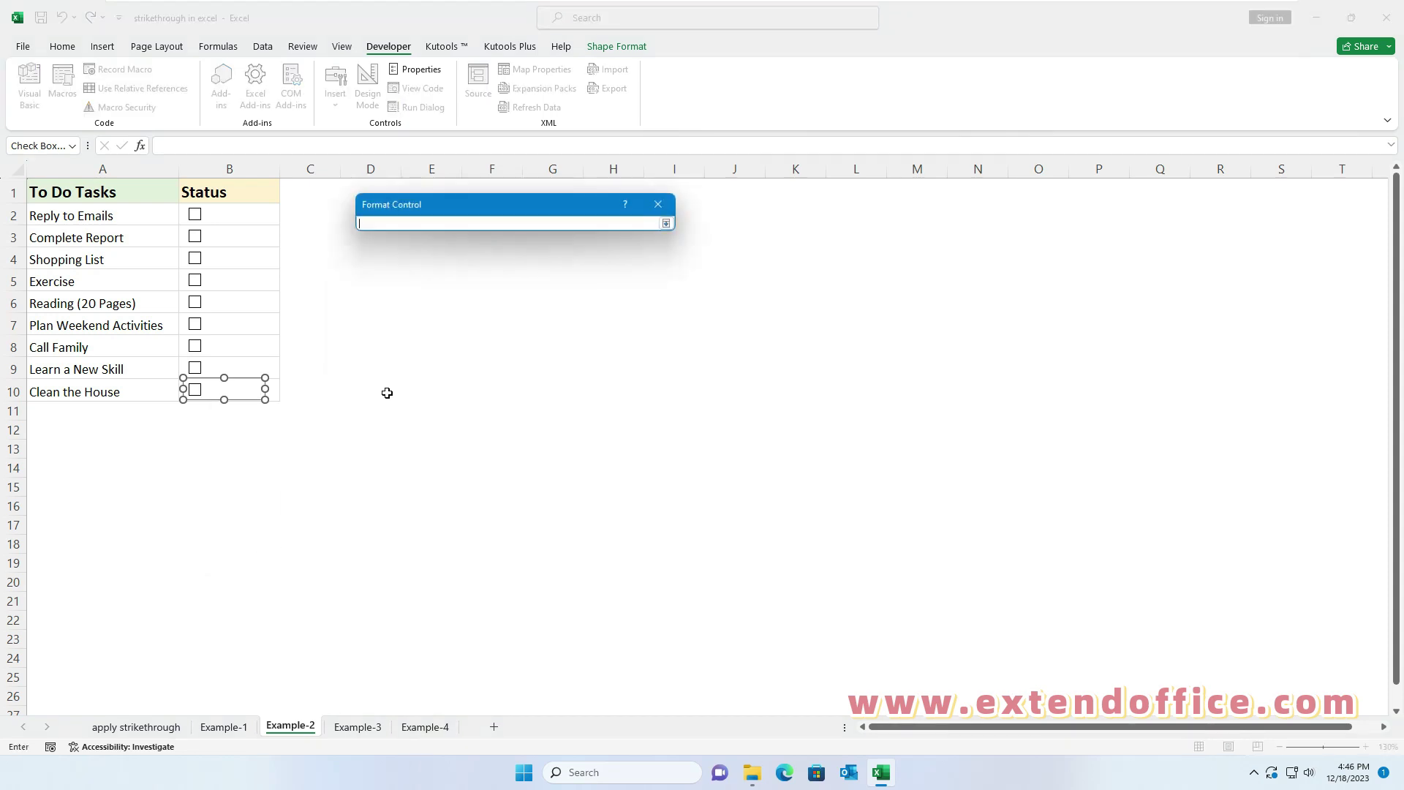
click(304, 391)
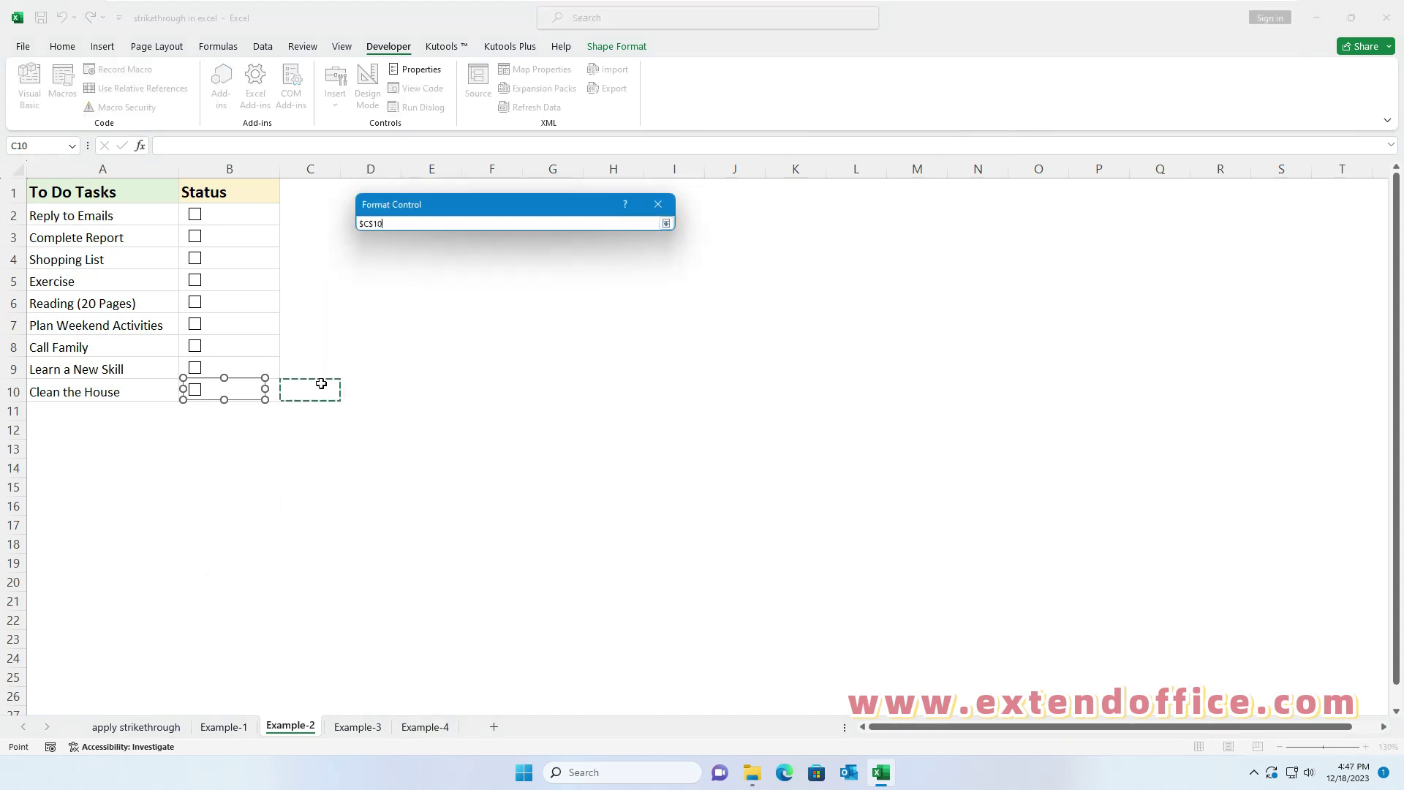
click(658, 205)
click(577, 484)
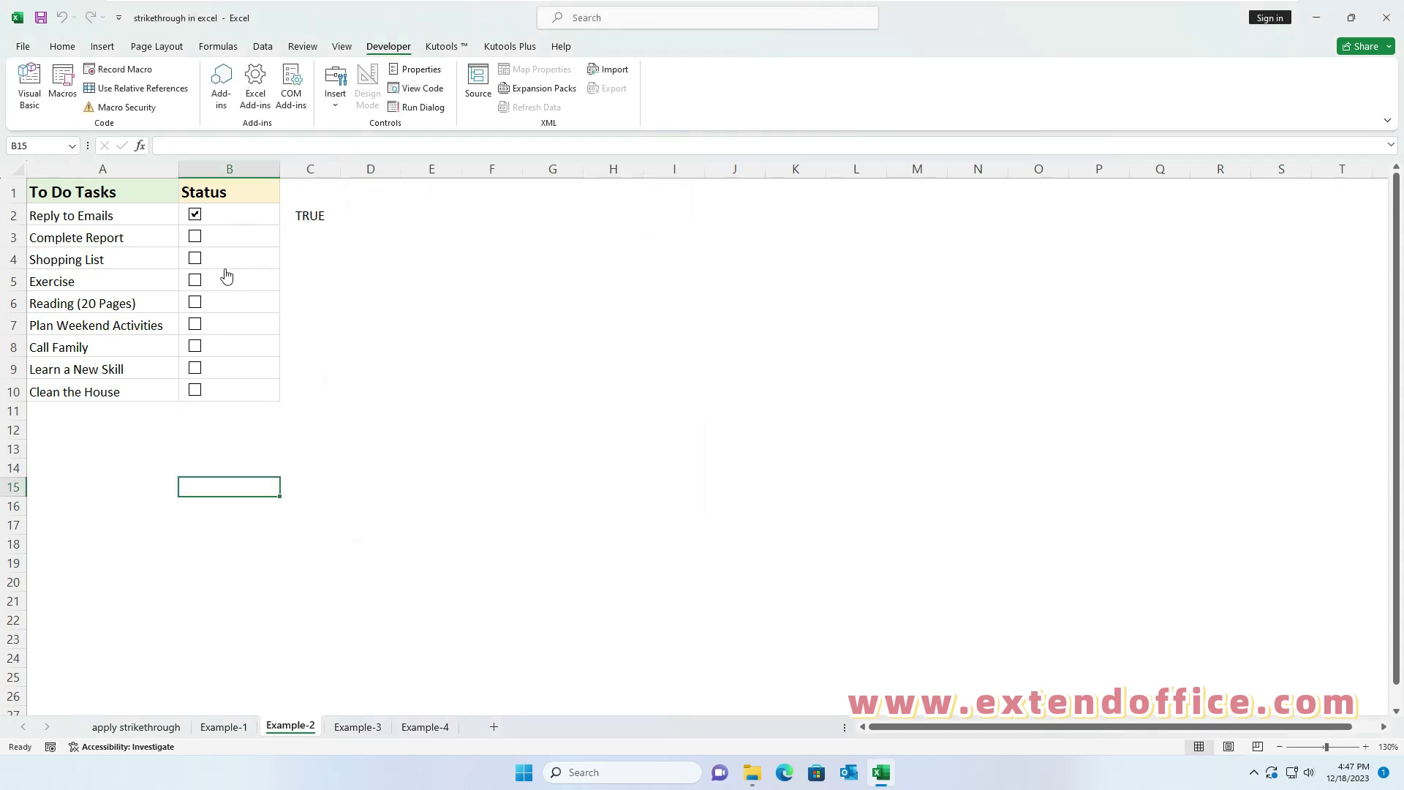
click(196, 284)
click(195, 346)
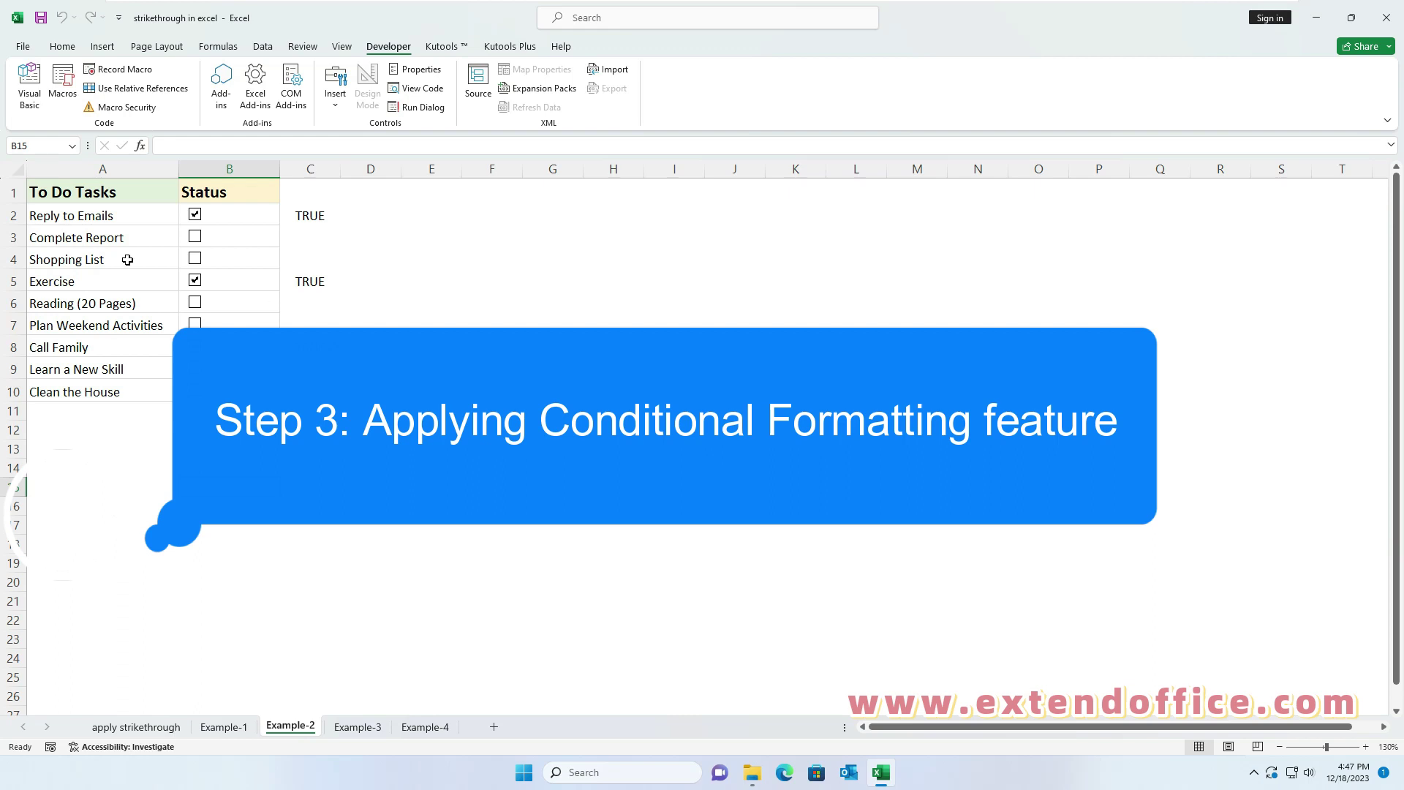
Start a new conditional formatting formula rule =$C2=True for the column A tasks
drag(116, 214, 137, 388)
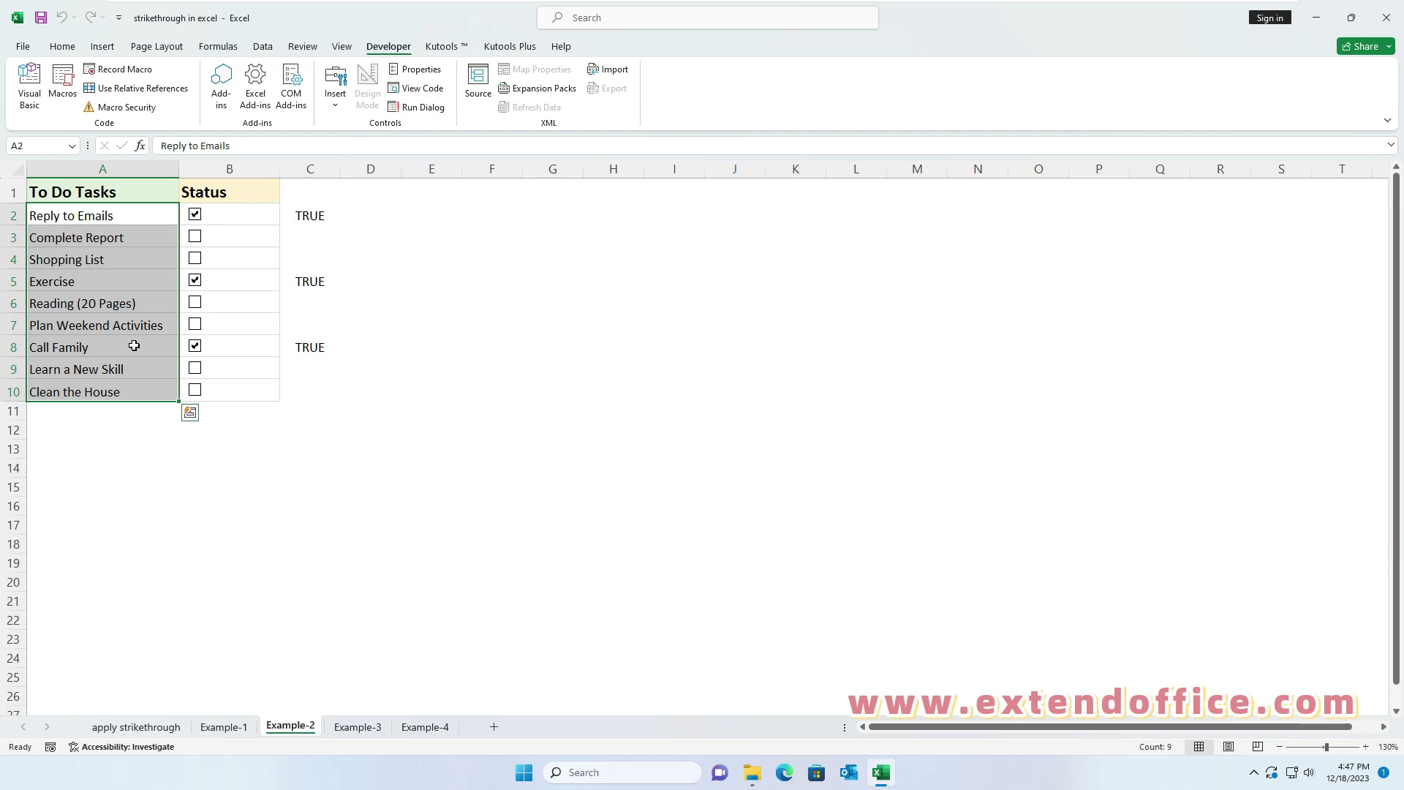
click(62, 46)
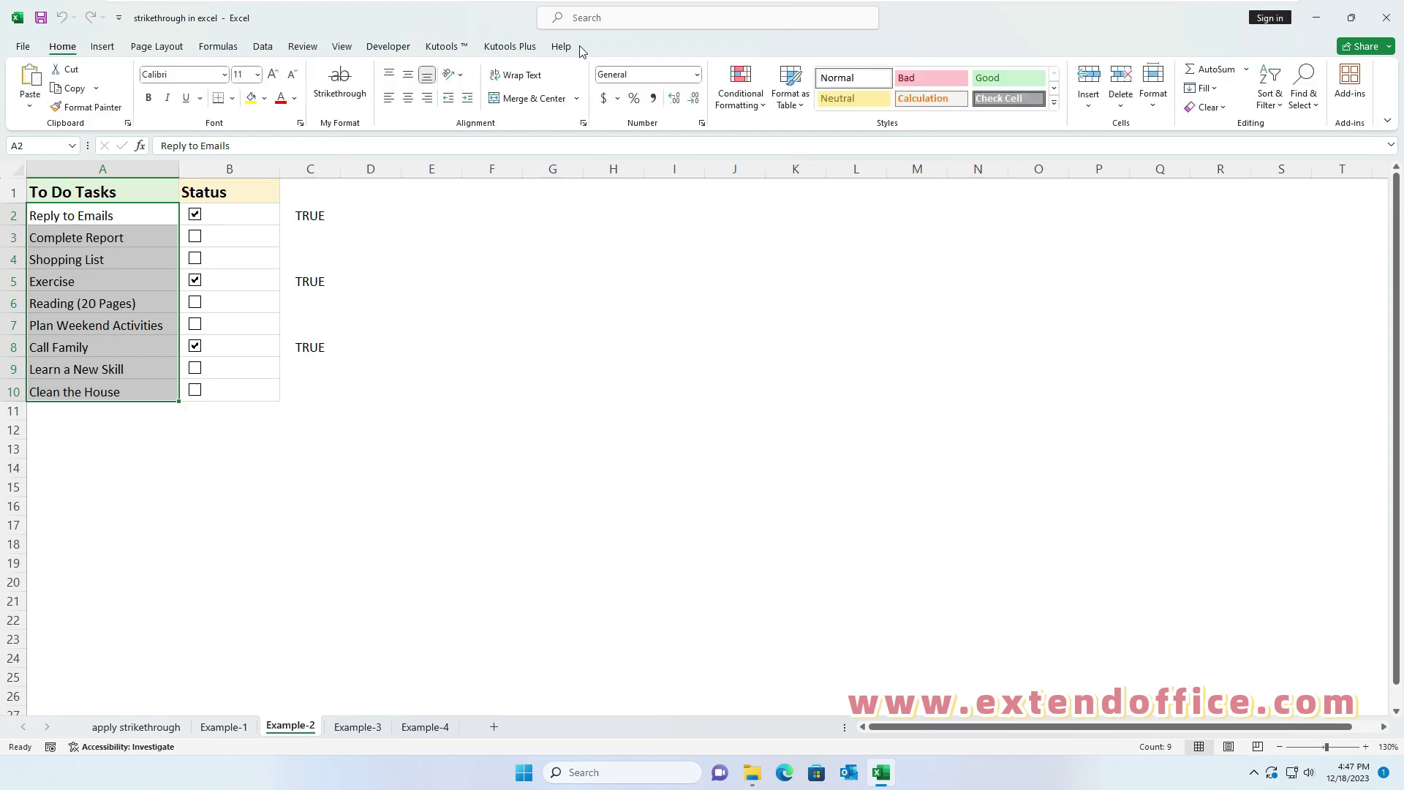
click(763, 109)
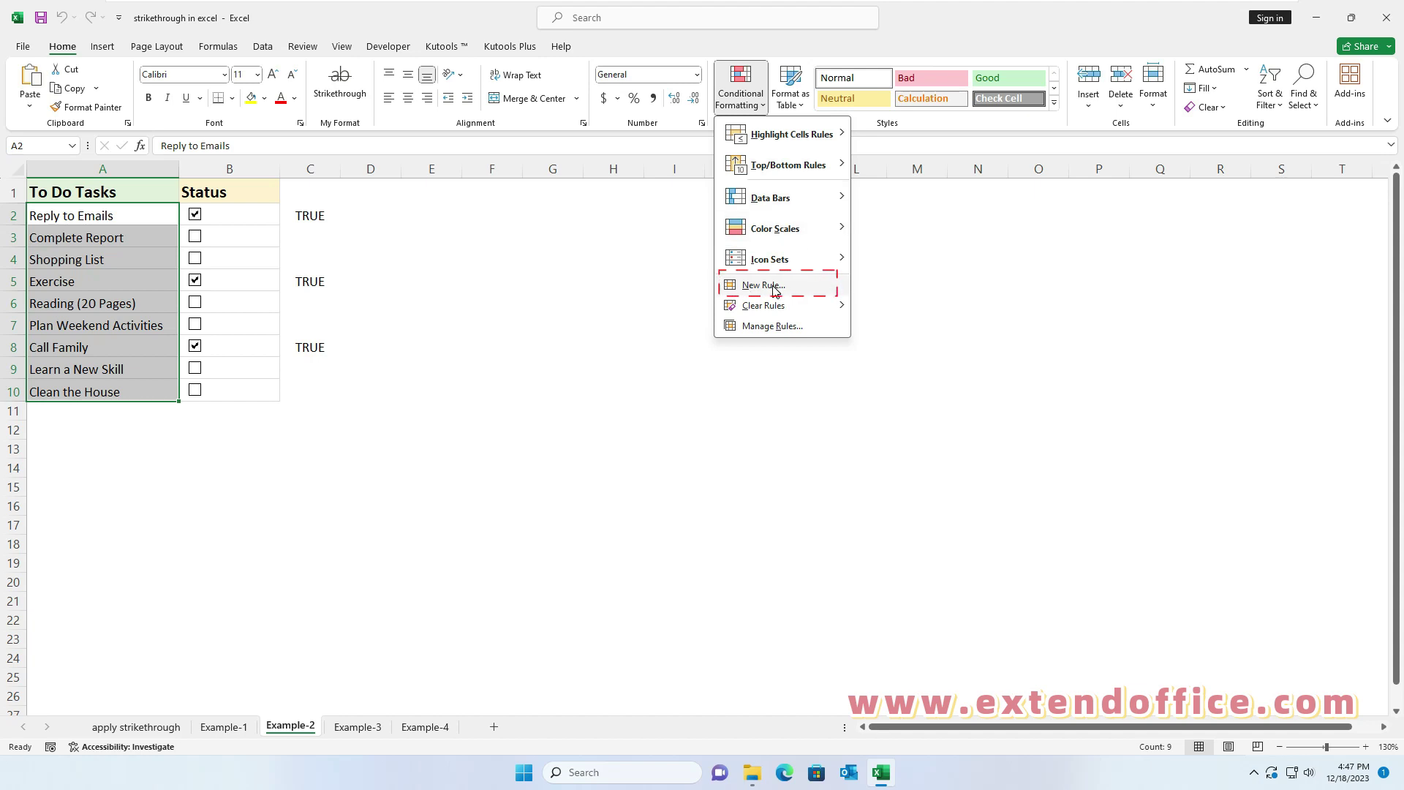
click(775, 290)
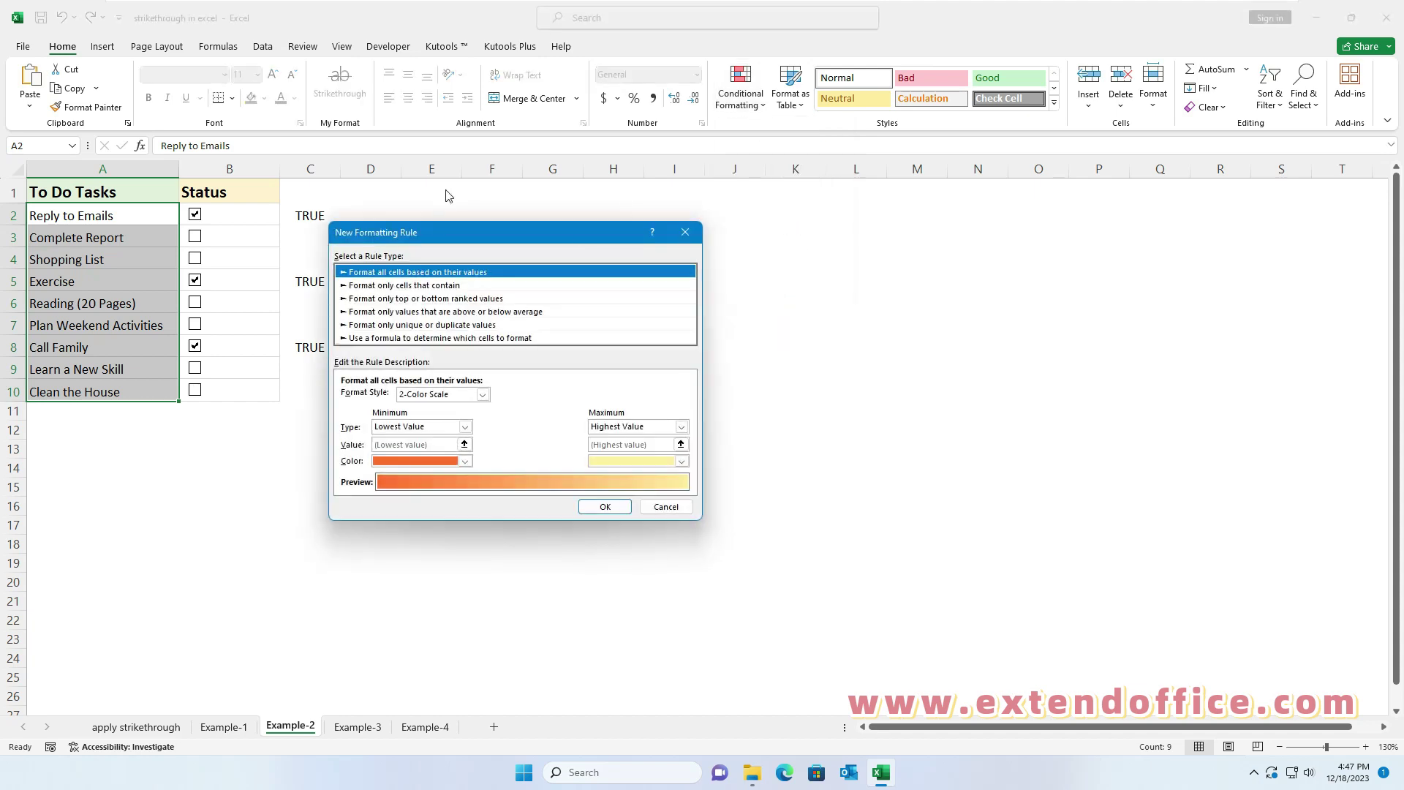
drag(453, 234, 494, 211)
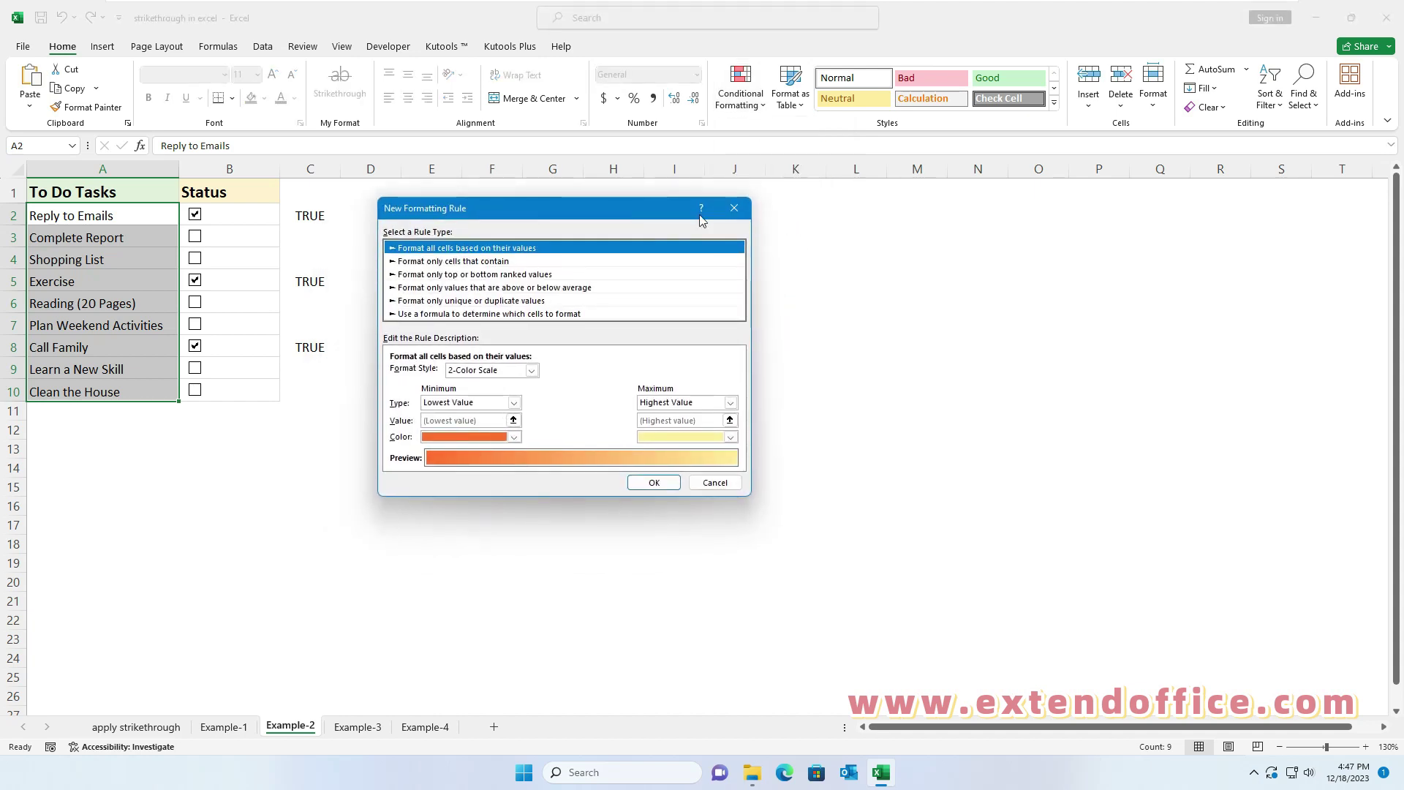
click(465, 313)
click(395, 377)
click(395, 373)
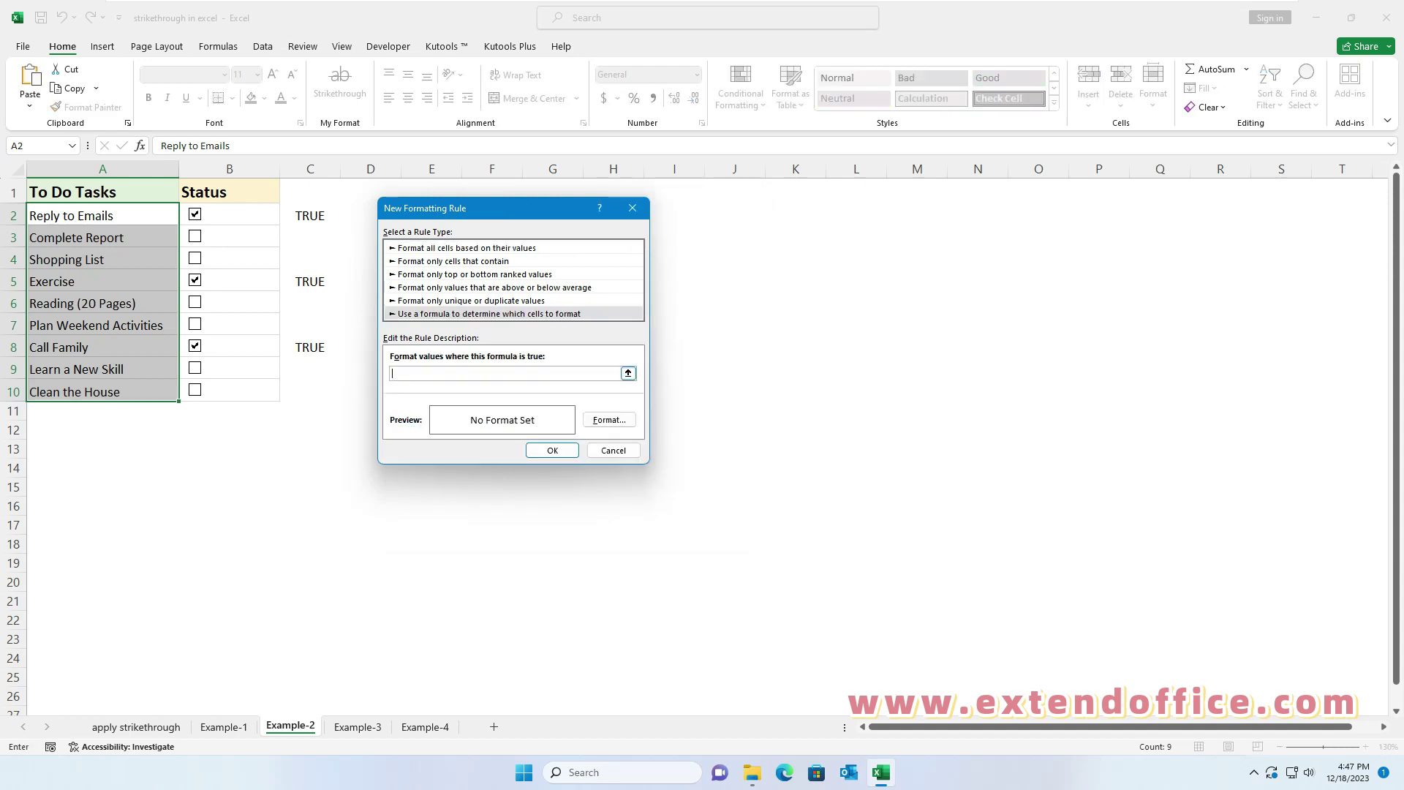
text(=$C2=True)
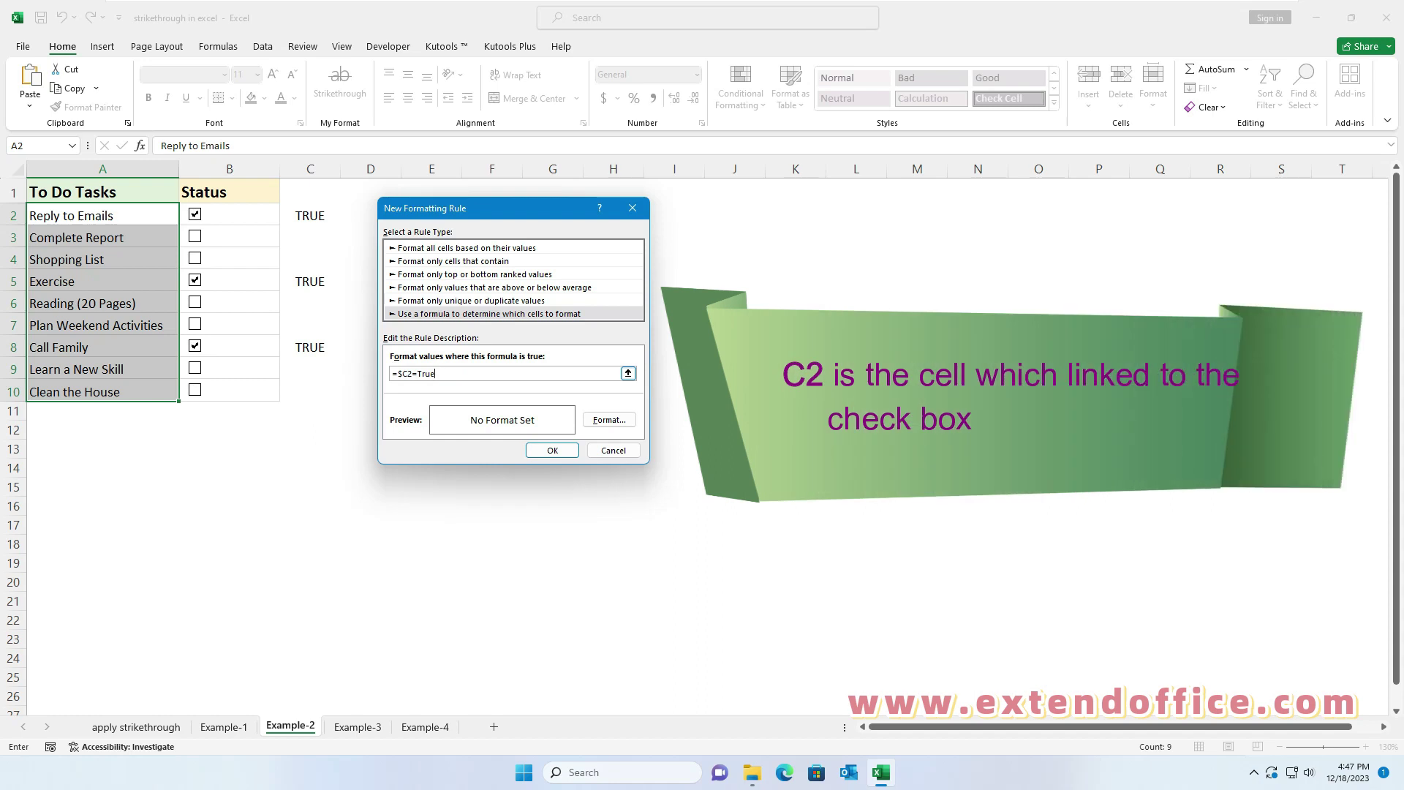
Give the rule a strikethrough format and save it
click(609, 420)
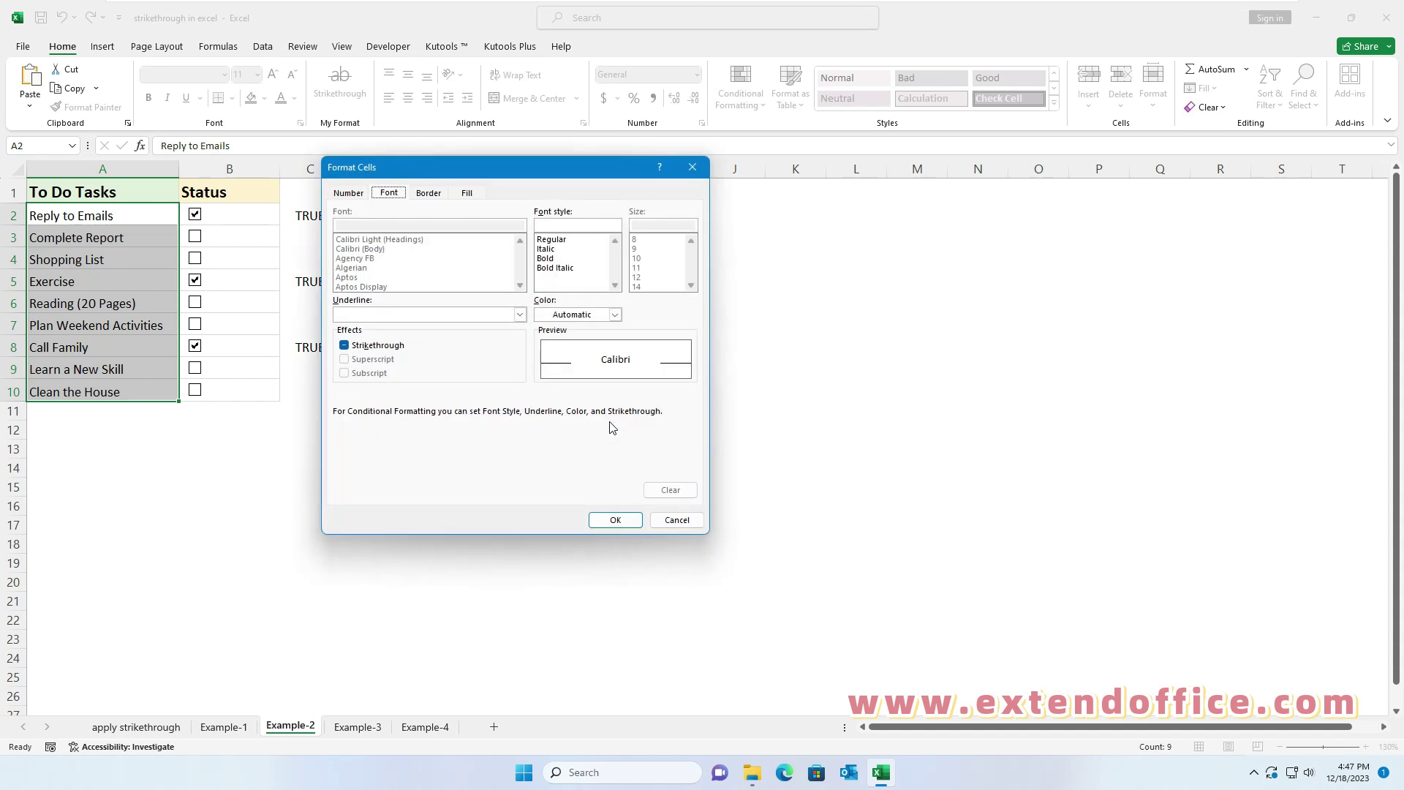
click(344, 347)
click(615, 520)
click(558, 454)
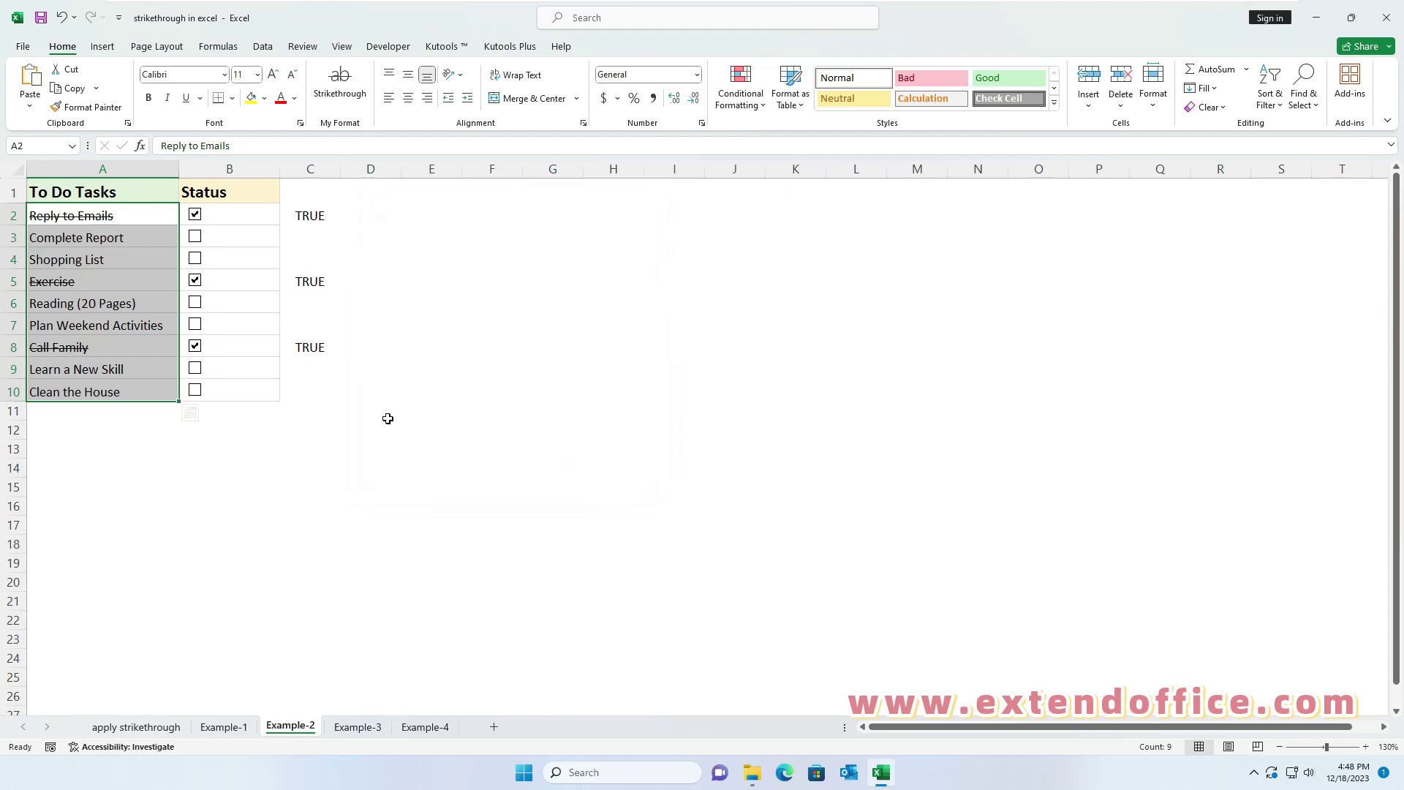
Test the rule by toggling the Reply to Emails, Shopping List and Exercise checkboxes
click(389, 443)
click(195, 215)
click(197, 218)
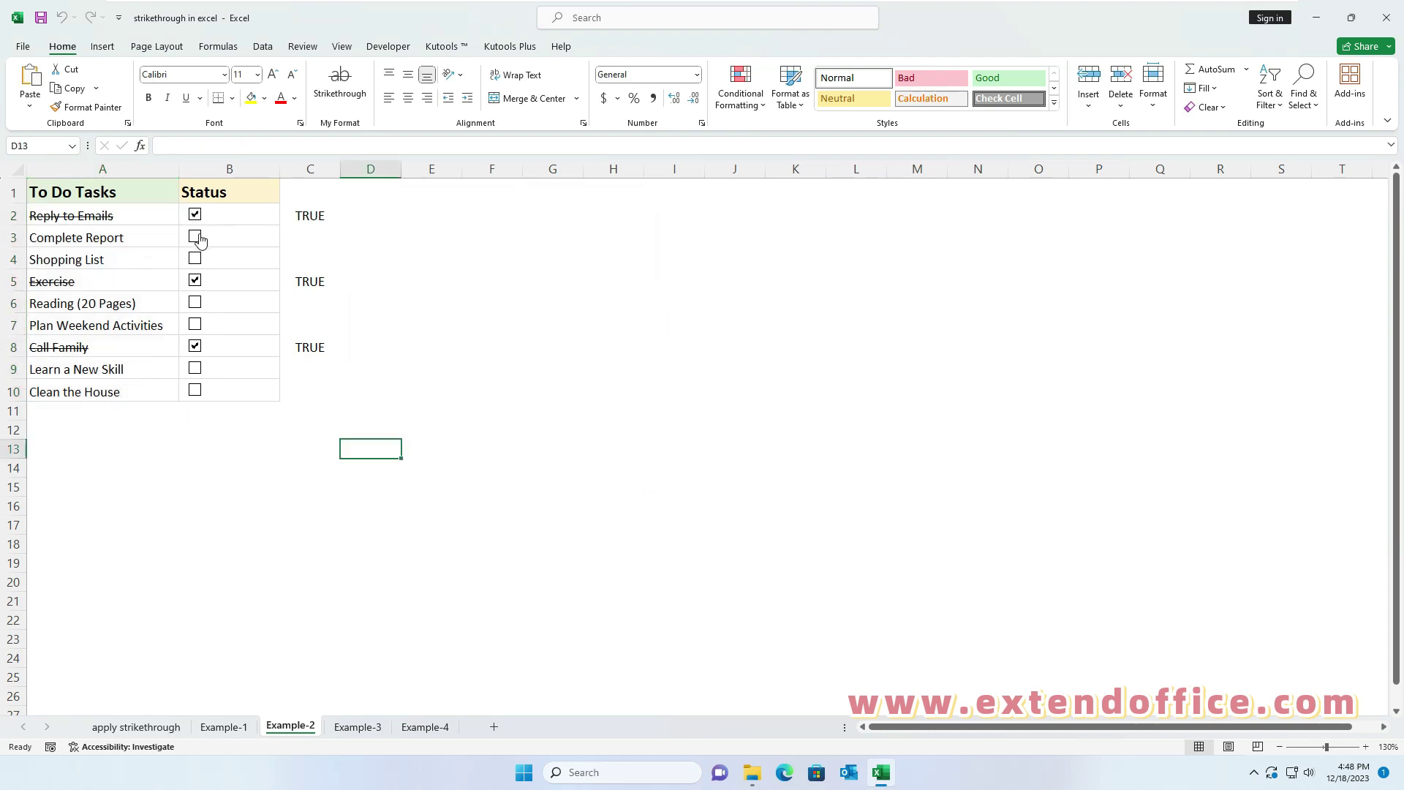
click(226, 262)
click(195, 261)
click(195, 282)
click(195, 282)
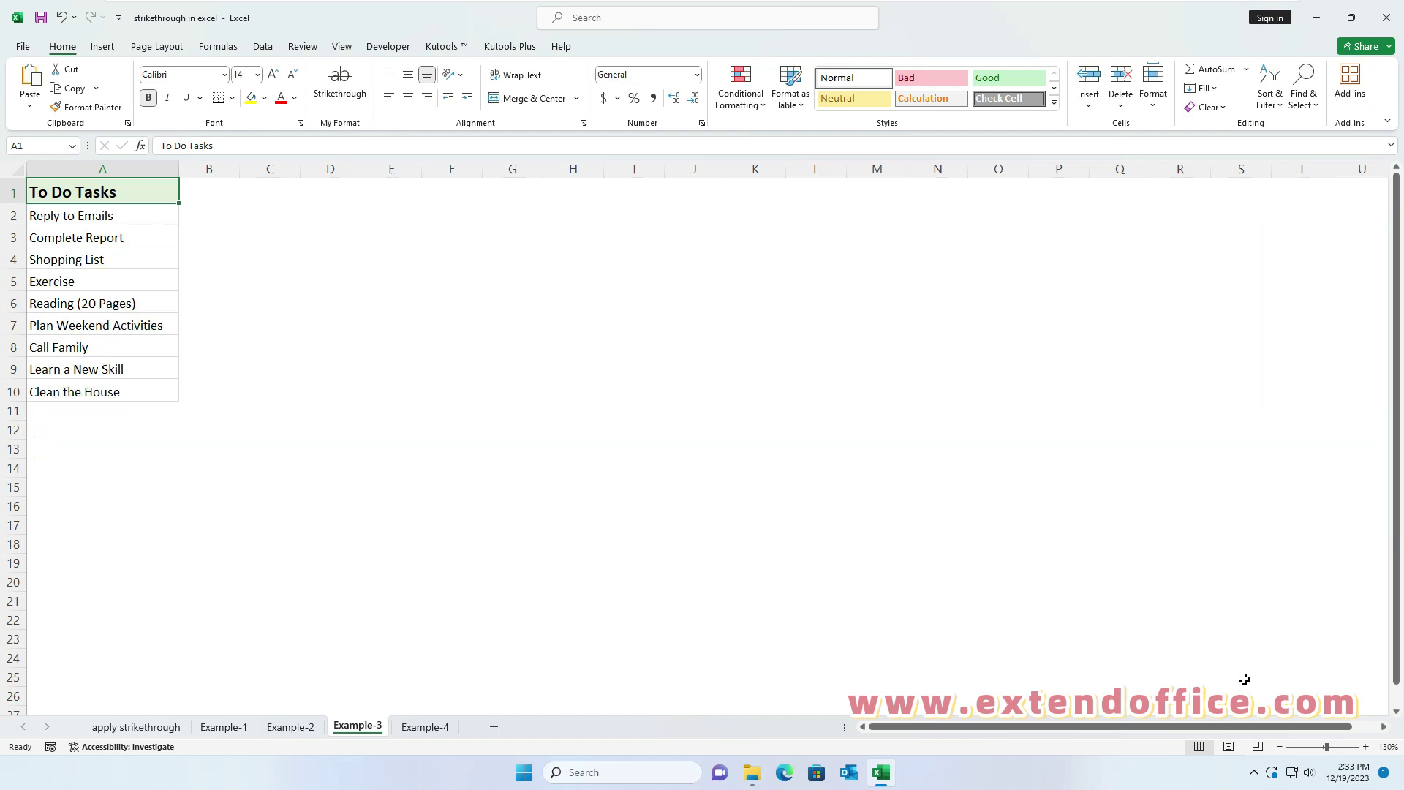
Paste the BeforeDoubleClick strikethrough macro into Example-3's sheet code and close the VBA editor
right_click(353, 731)
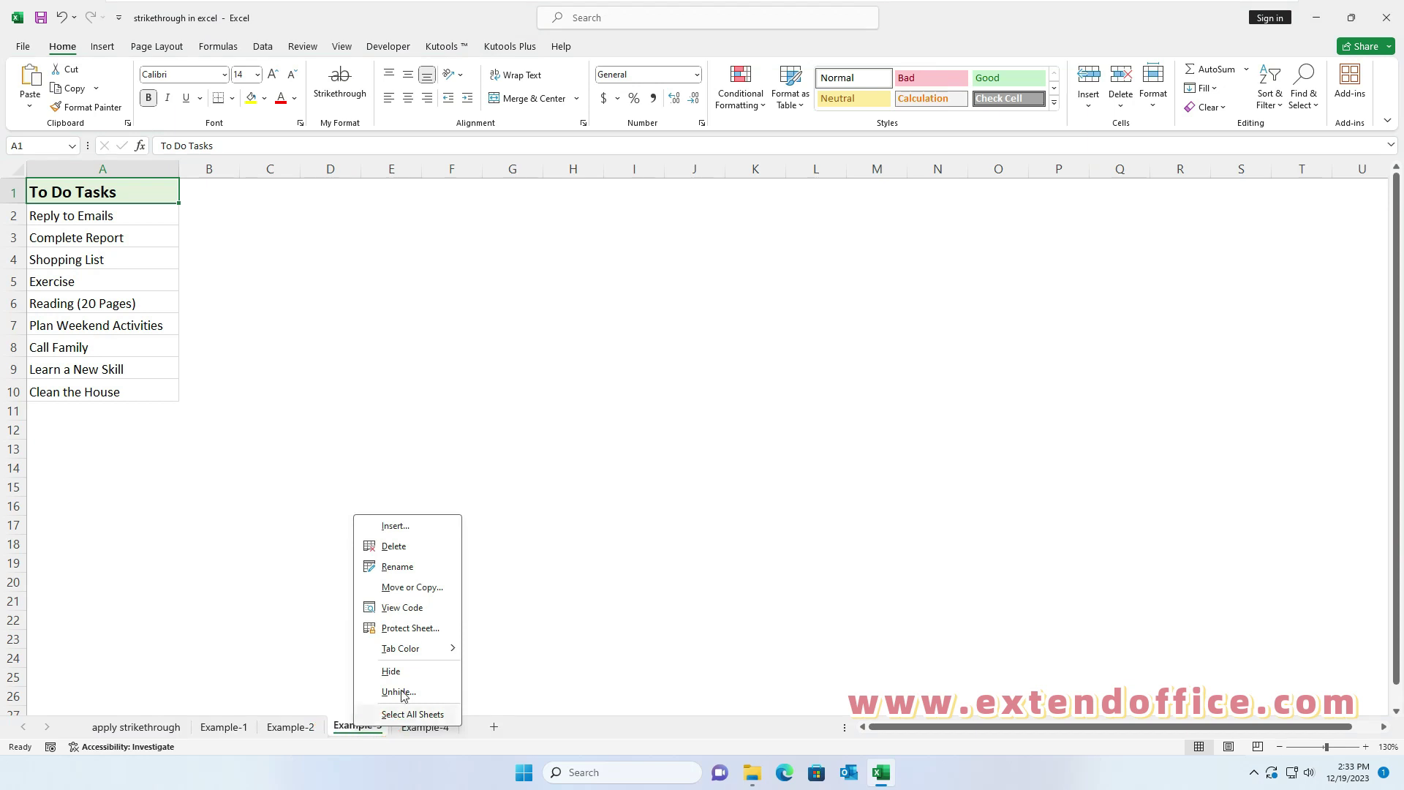
click(431, 613)
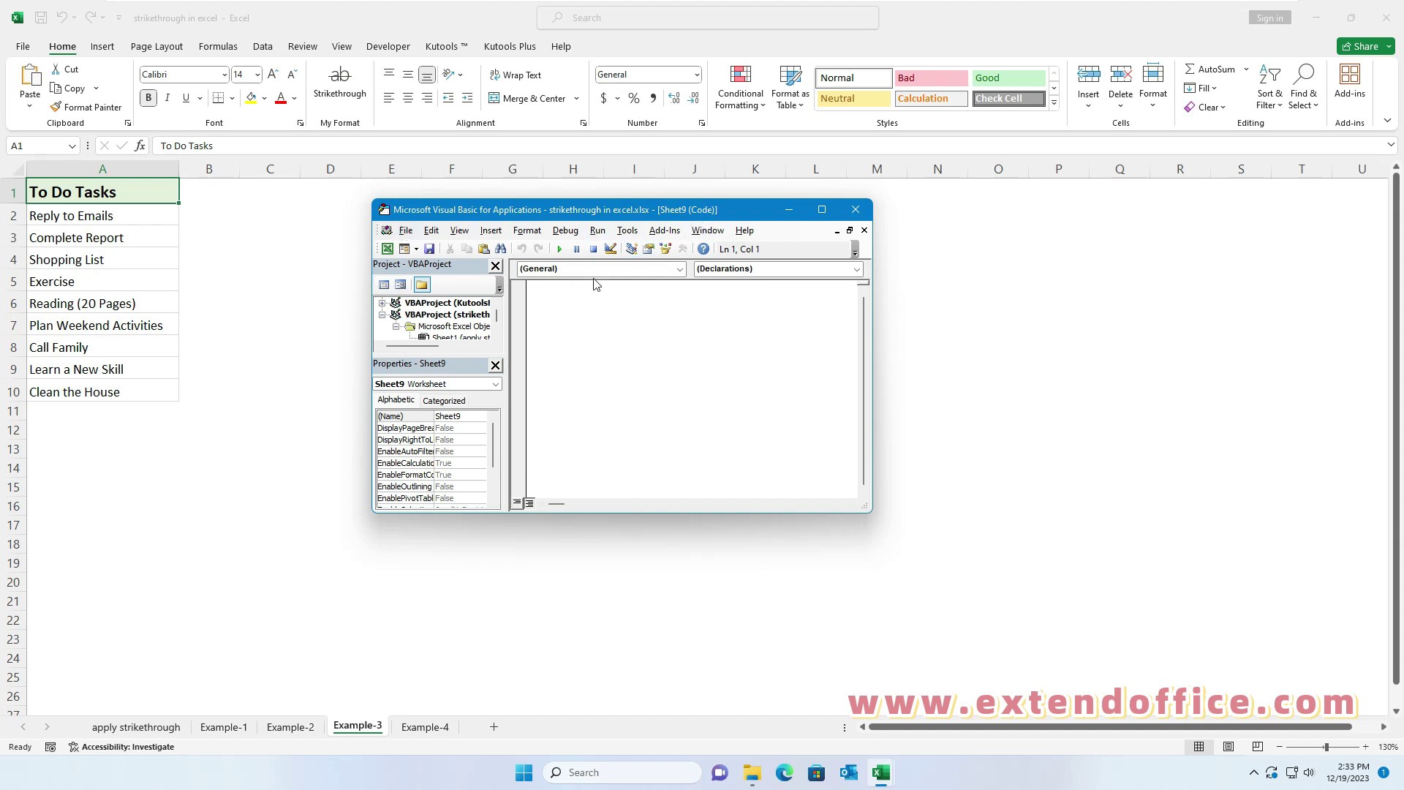
text(Private Sub Worksheet_BeforeDoubleClick(ByVal Target As Range, Cancel As Boolean)     'Update by Extendoffice     With Target         .Font.Strikethrough = Not .Font.Strikethrough     End With     Cancel = True End Sub)
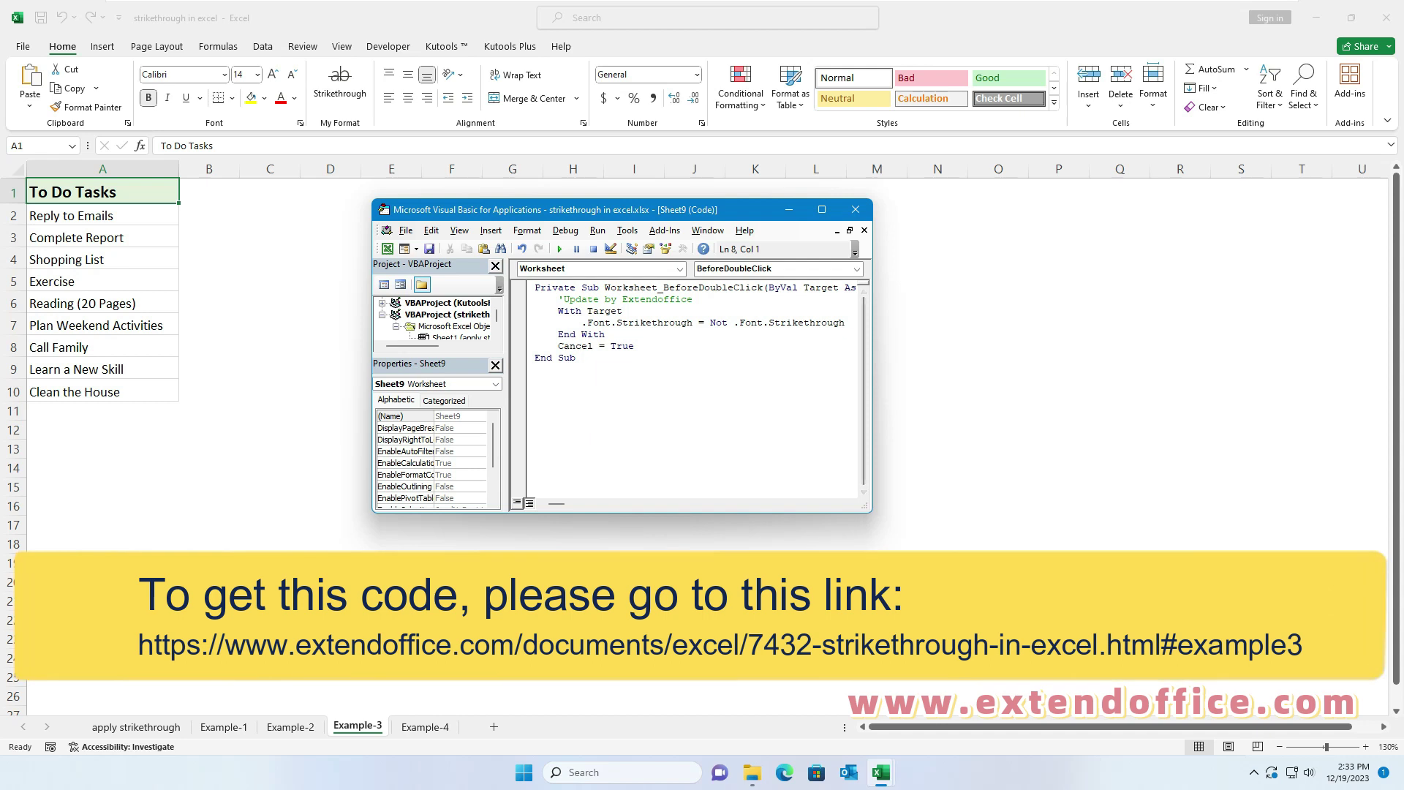
click(857, 212)
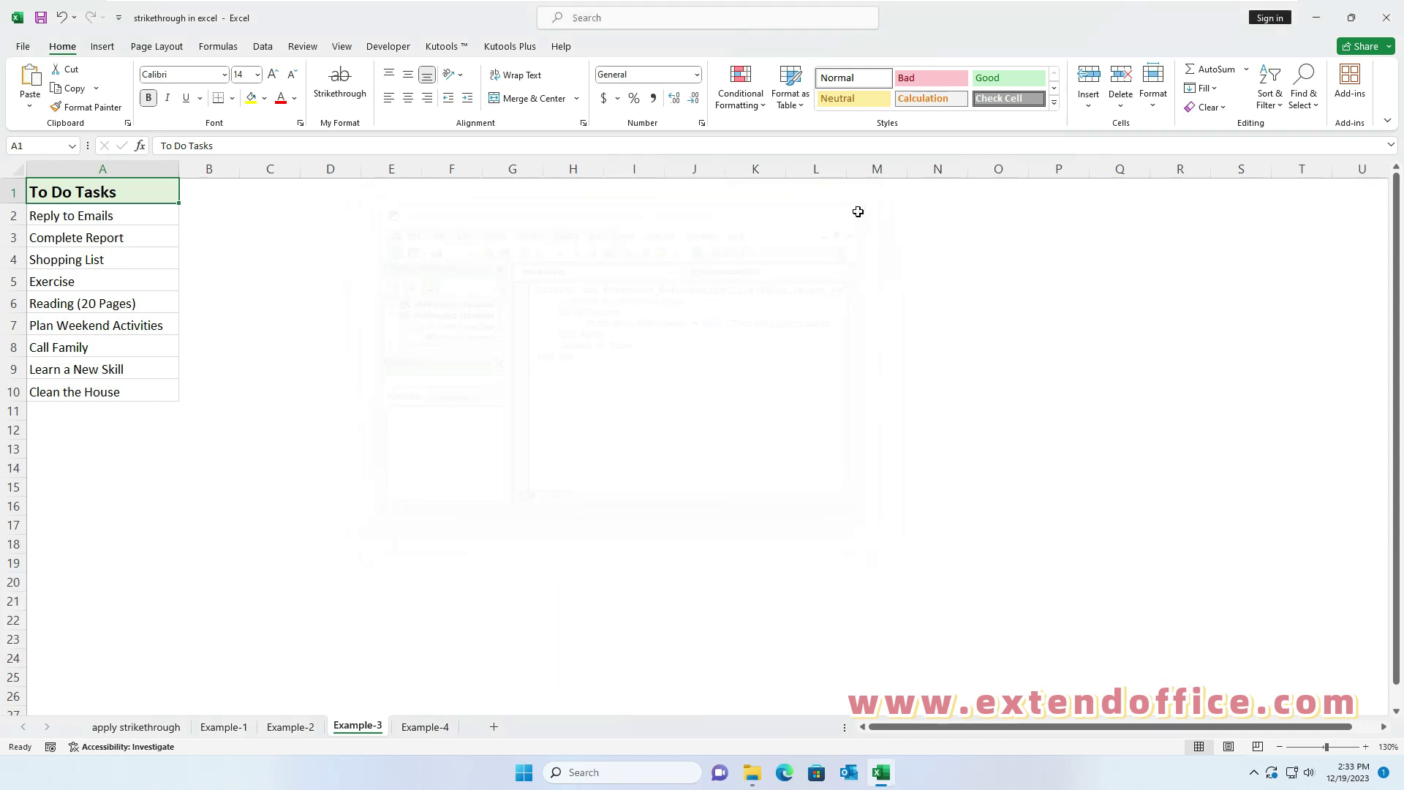
Strike through Complete Report and Learn a New Skill with Ctrl+5, toggling Plan Weekend Activities back off
click(135, 237)
key(ctrl+5)
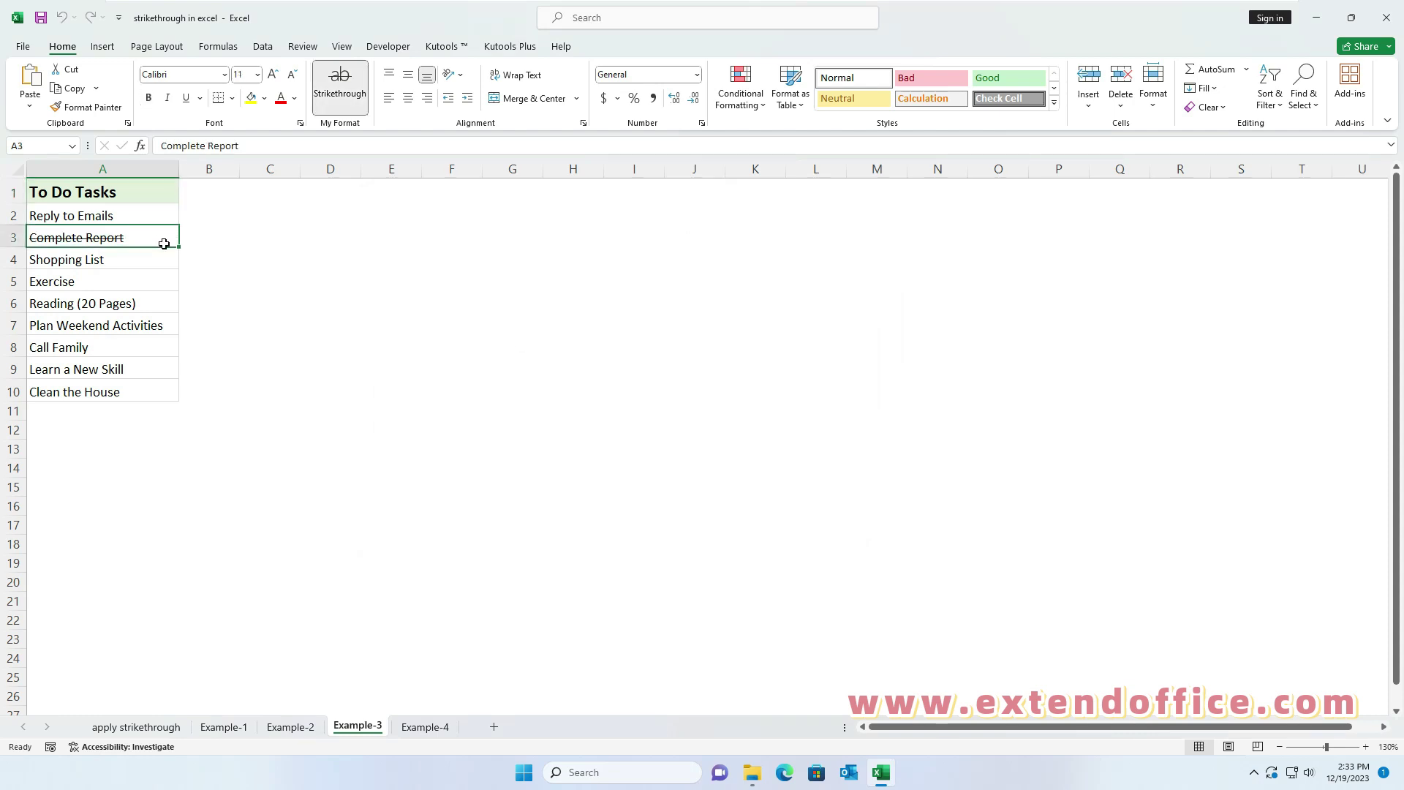
click(114, 323)
key(ctrl+5)
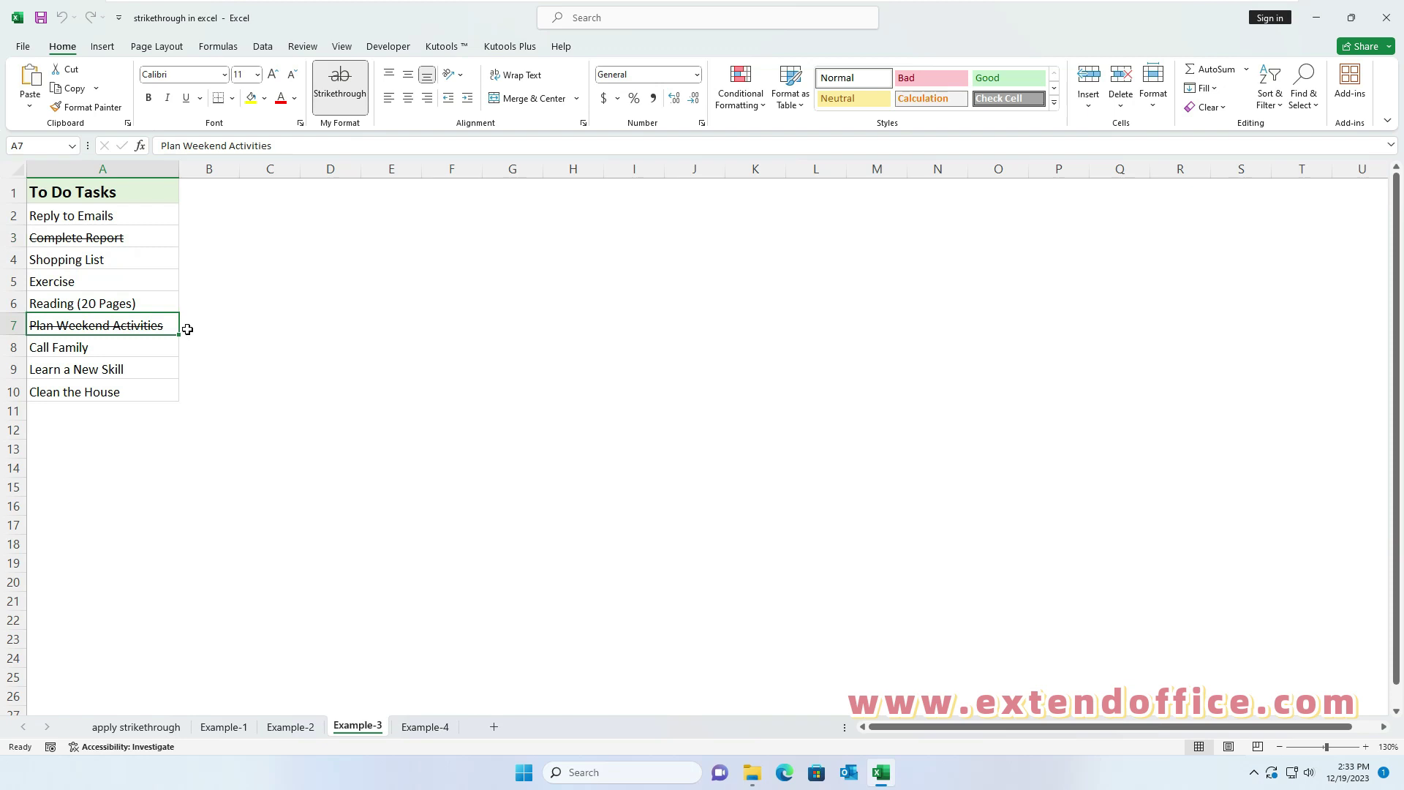
click(135, 365)
key(ctrl+5)
click(147, 327)
key(ctrl+5)
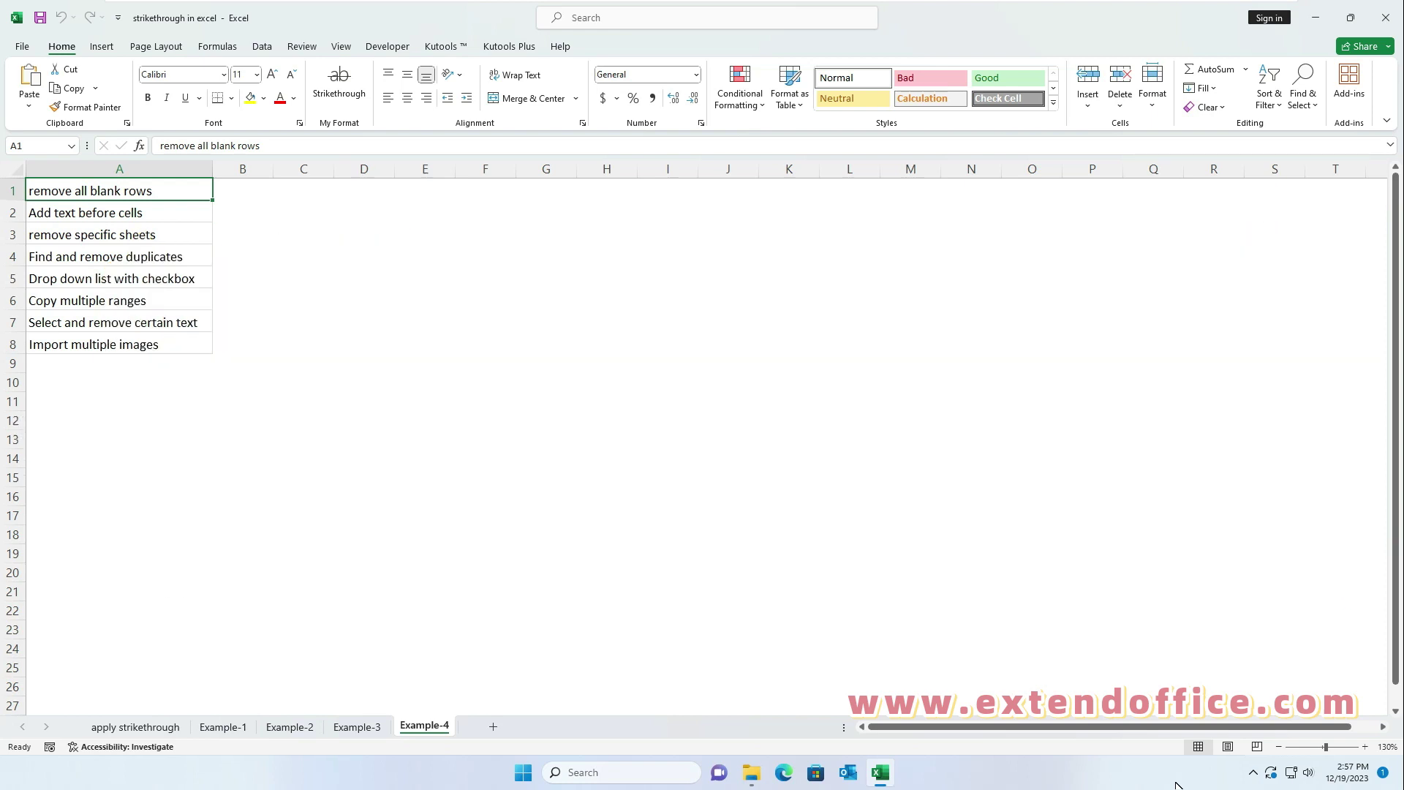
With A1:A8 selected, open Replace, enter 'remove' in Find what, and expand the Replace with Format options
drag(143, 189, 150, 339)
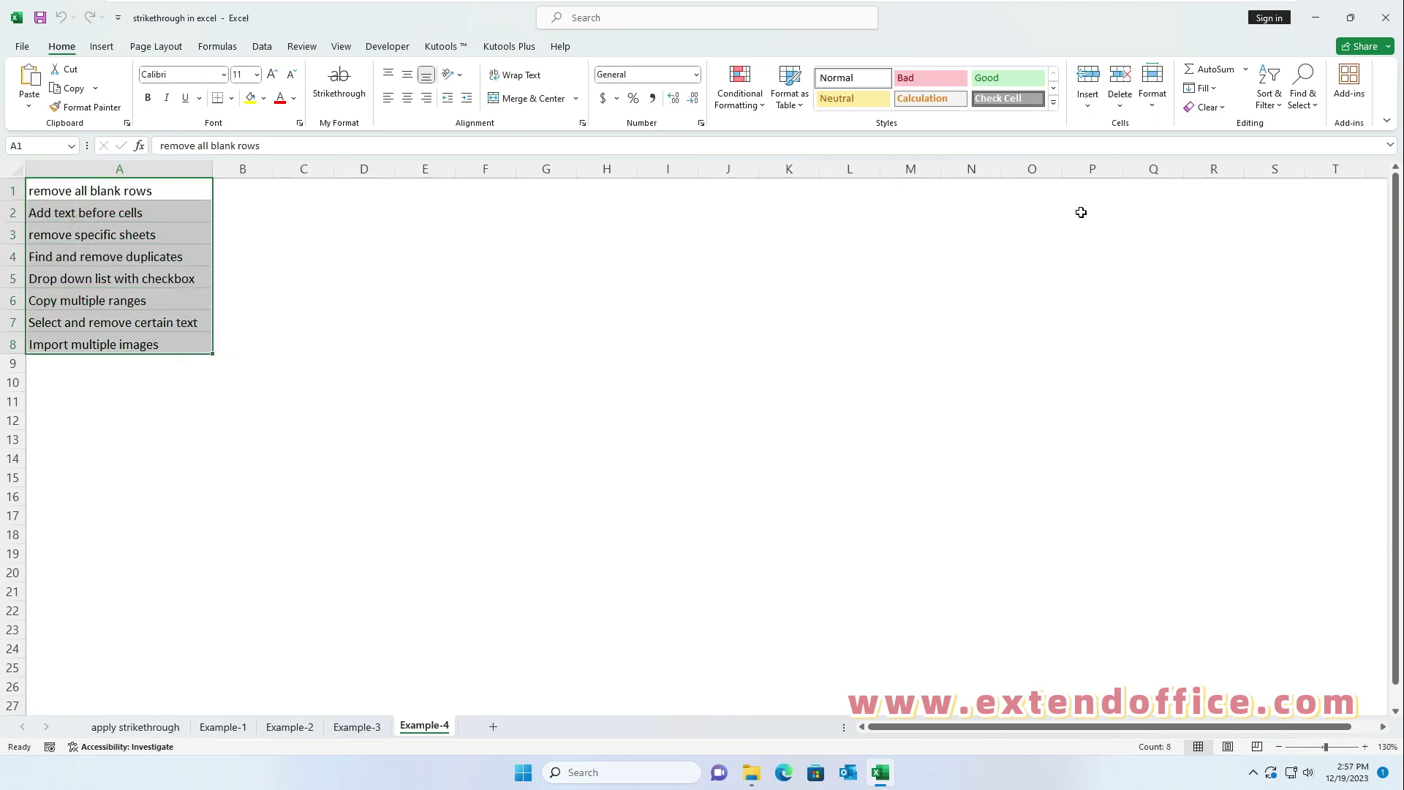
click(1314, 107)
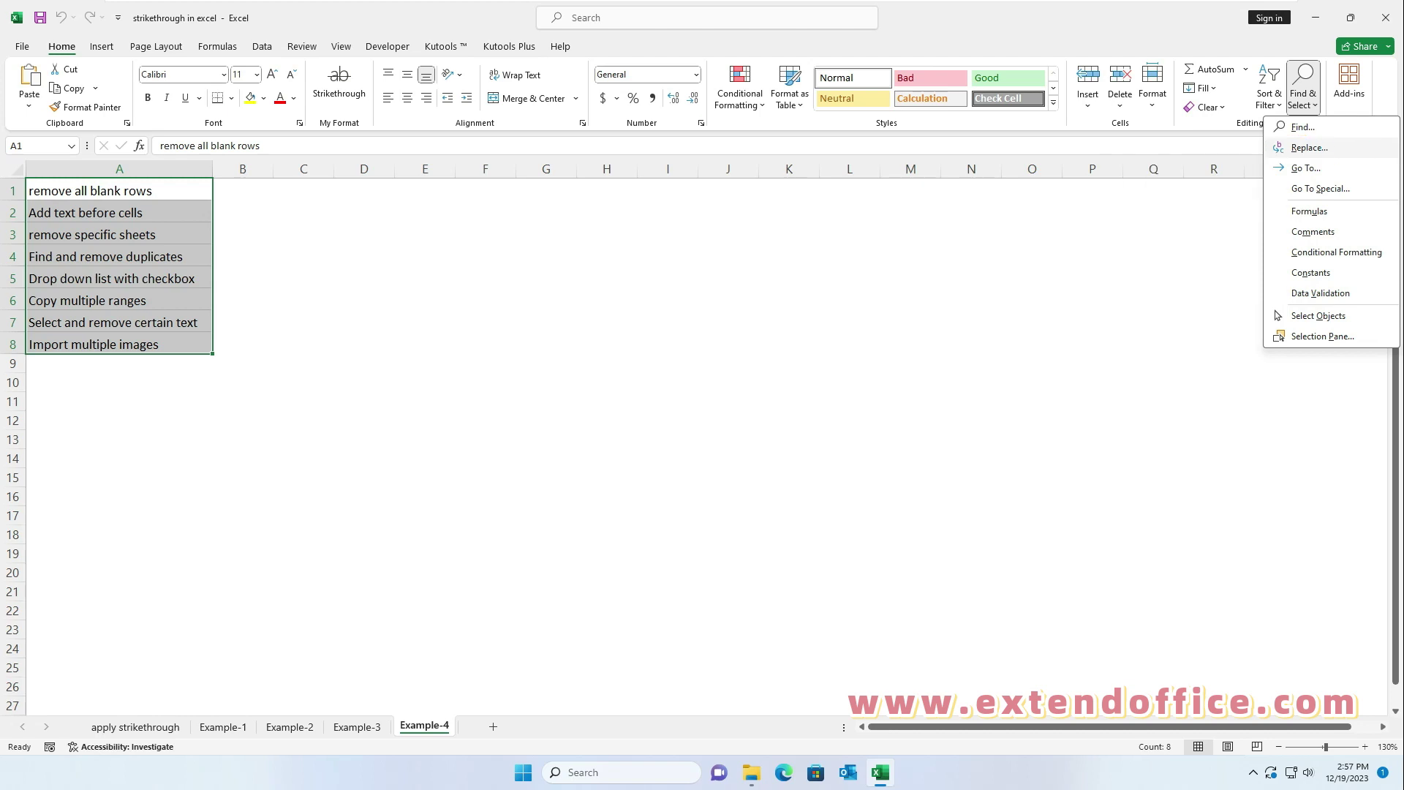
click(1309, 147)
drag(556, 353, 414, 221)
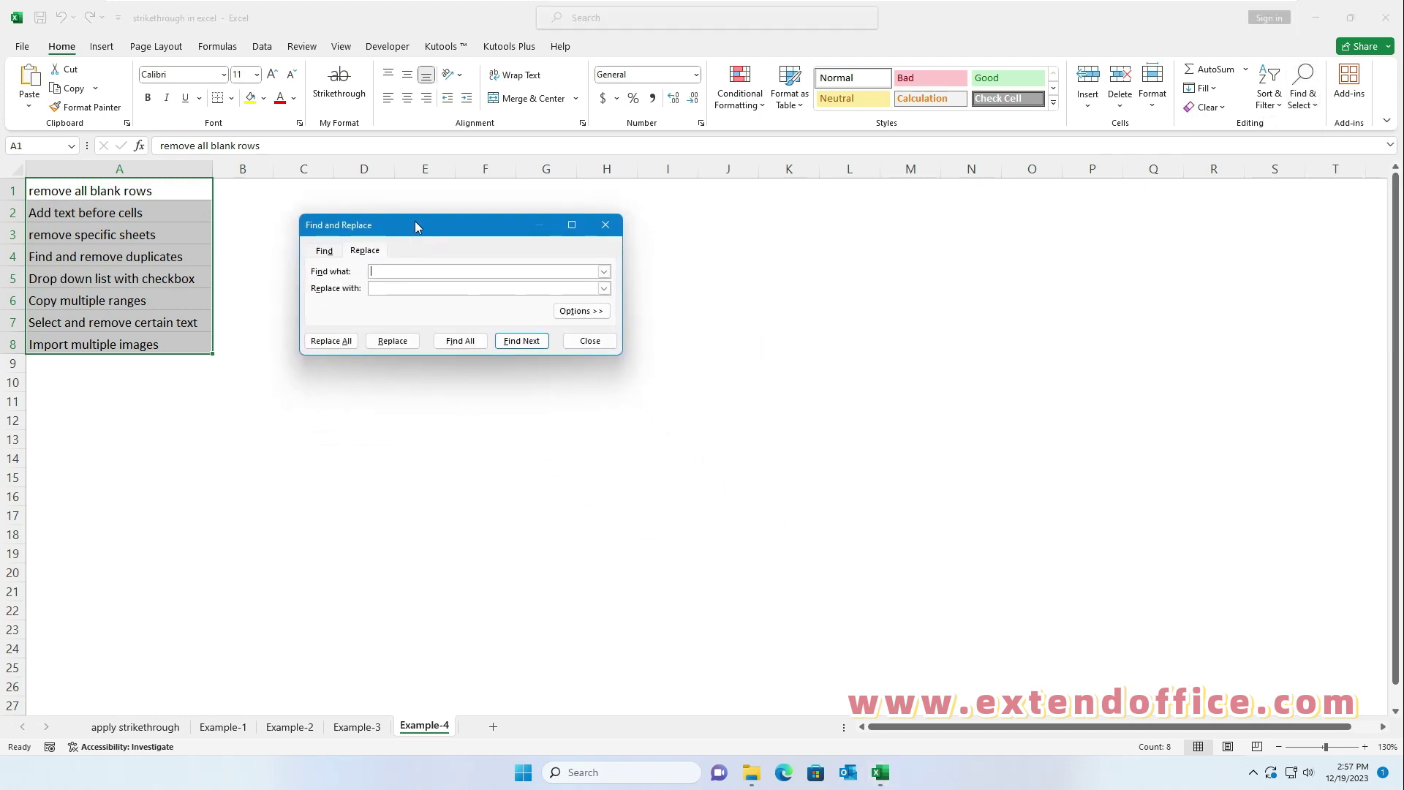
text(remove)
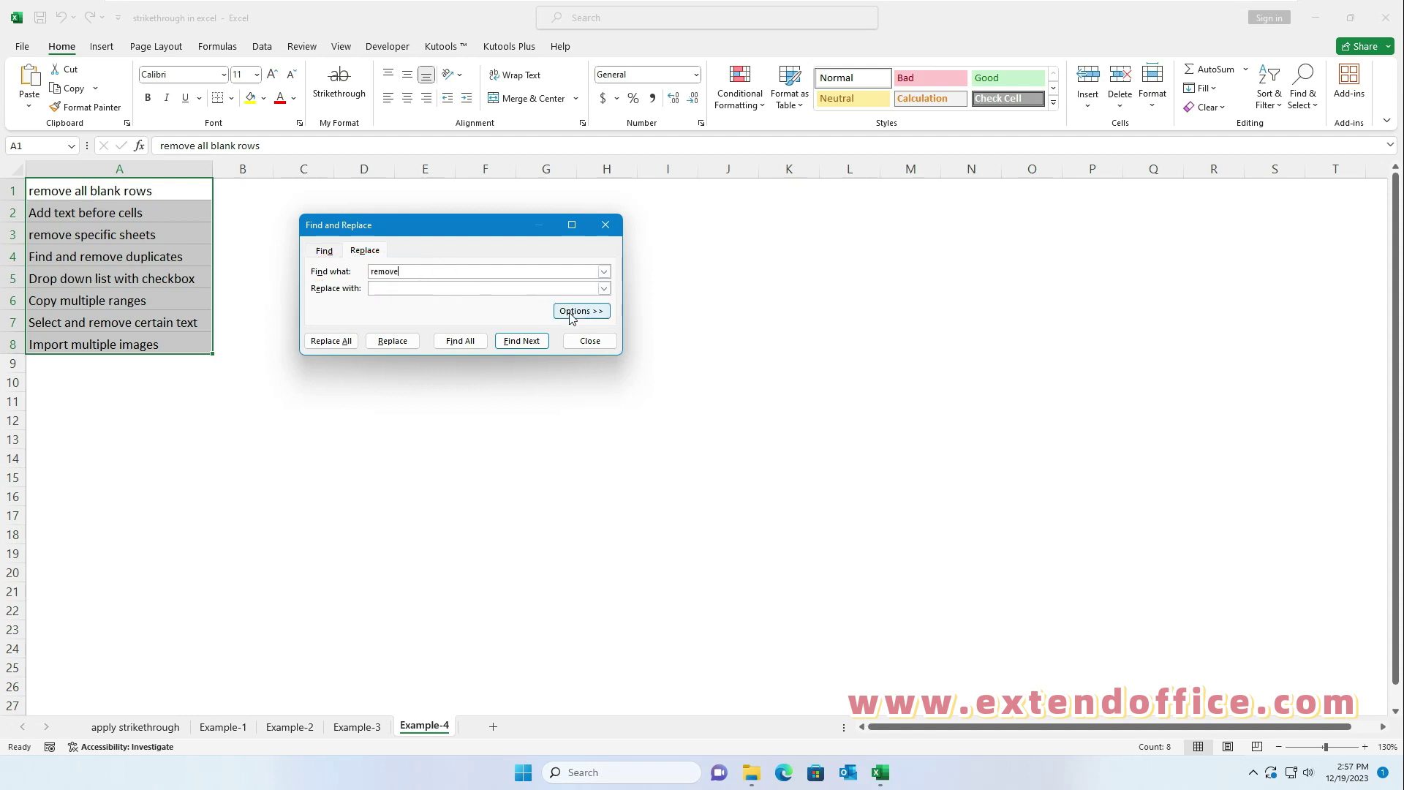
click(596, 315)
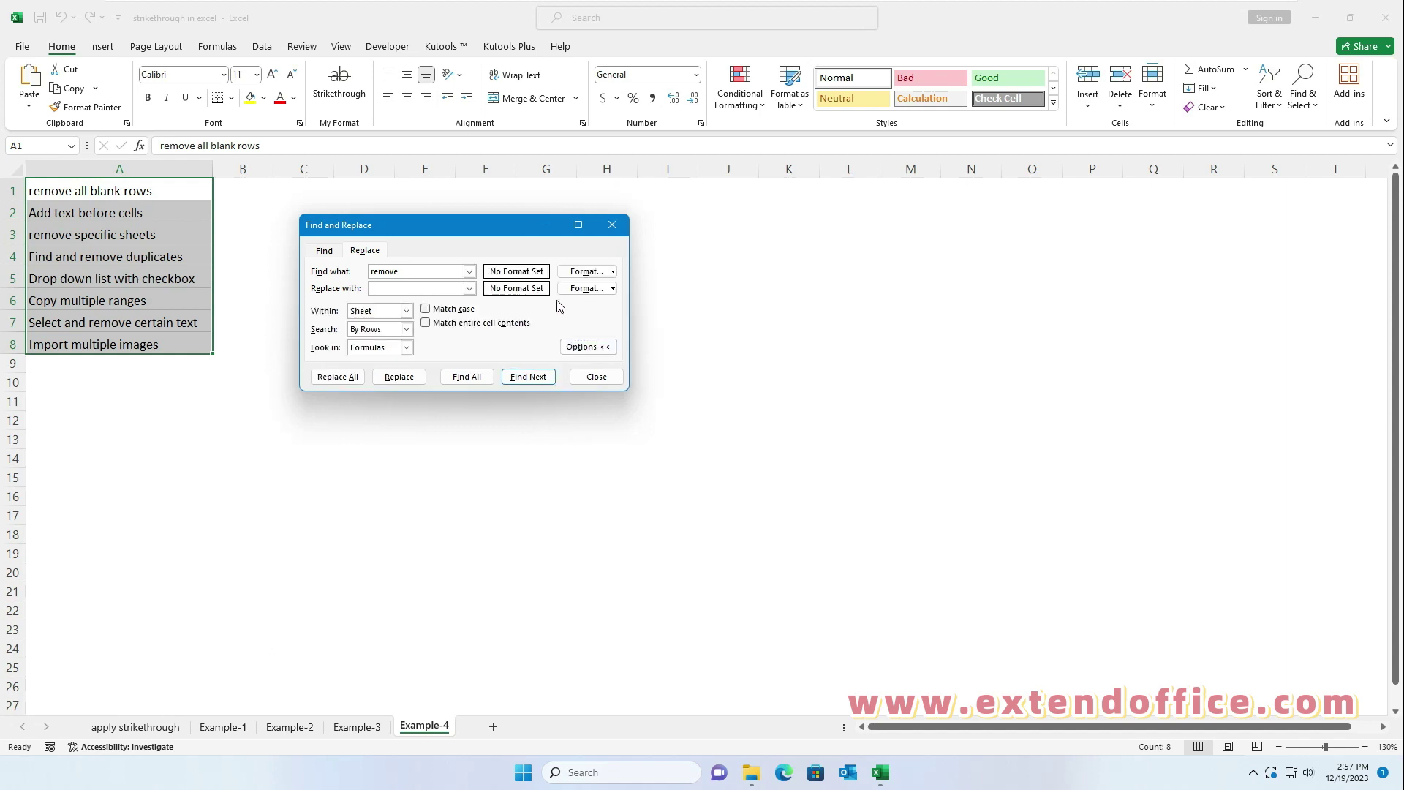
click(613, 289)
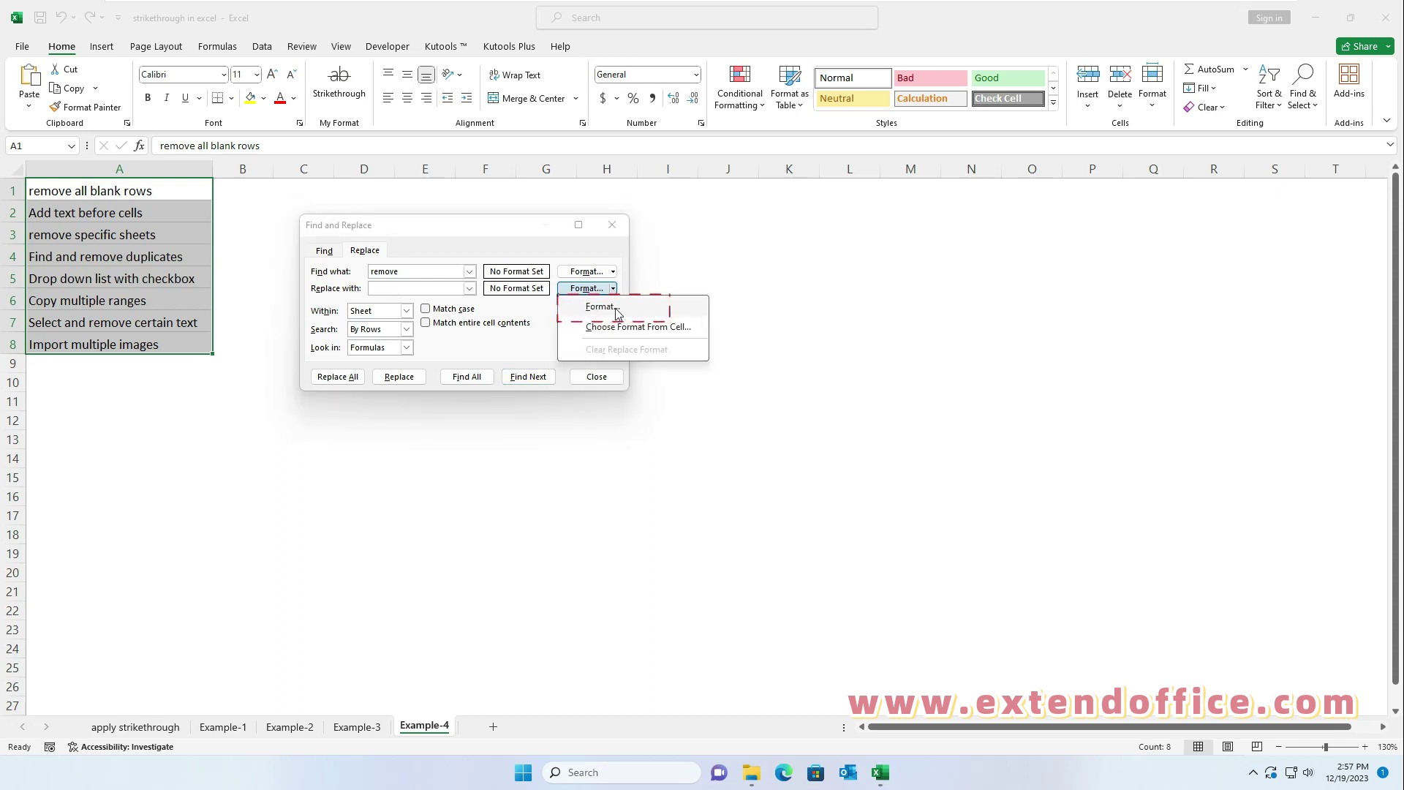
Set the replacement format to Strikethrough on the Font tab
click(626, 313)
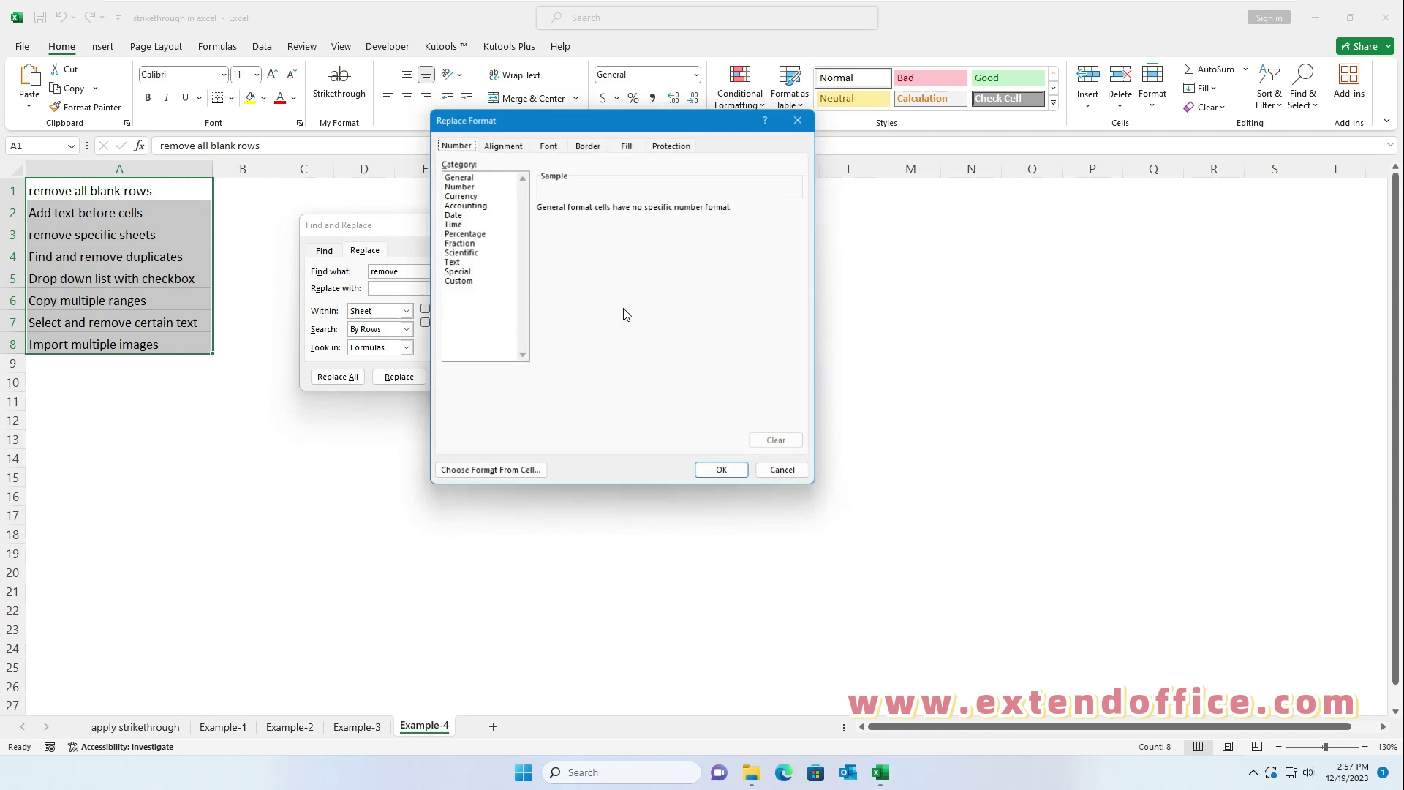
drag(590, 130, 667, 223)
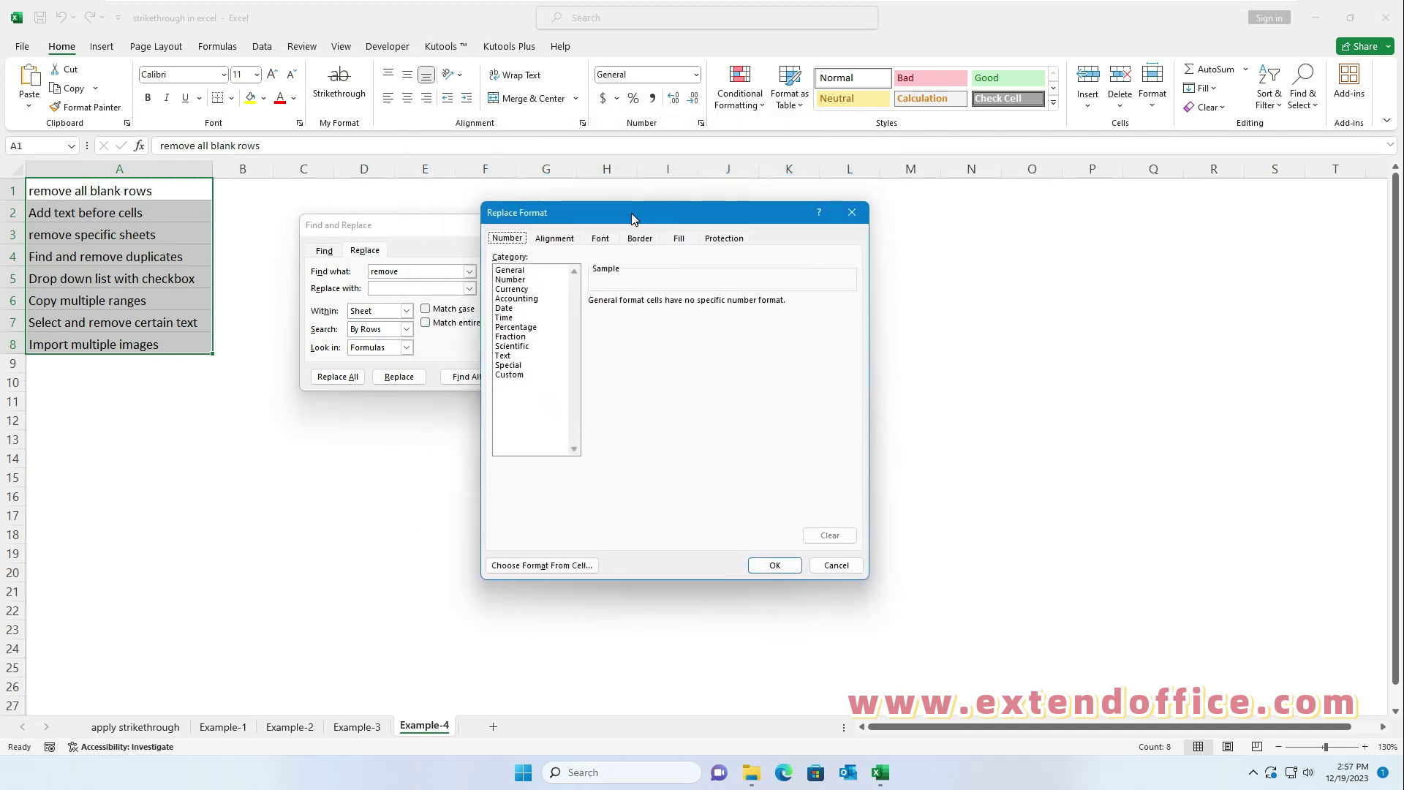
click(600, 239)
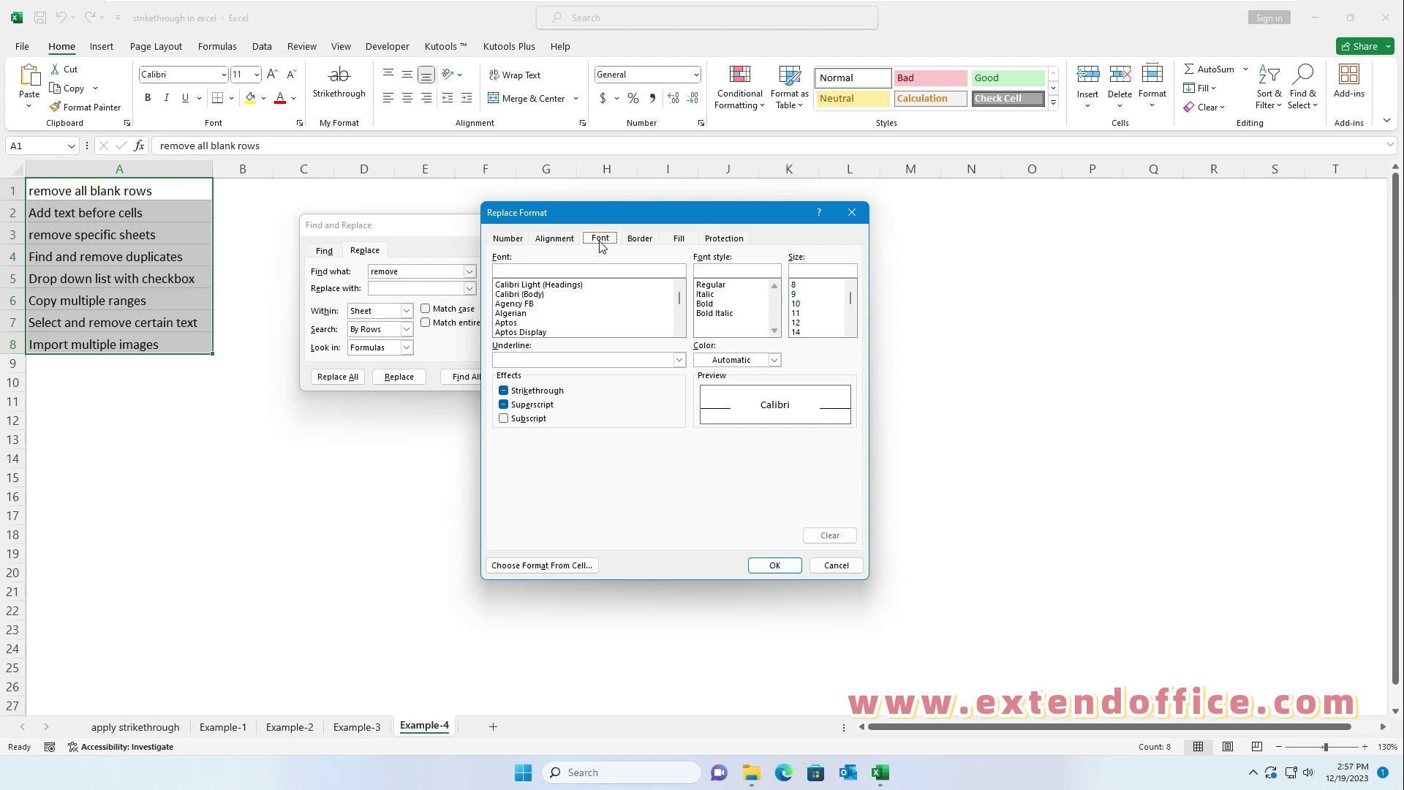
click(511, 396)
click(774, 565)
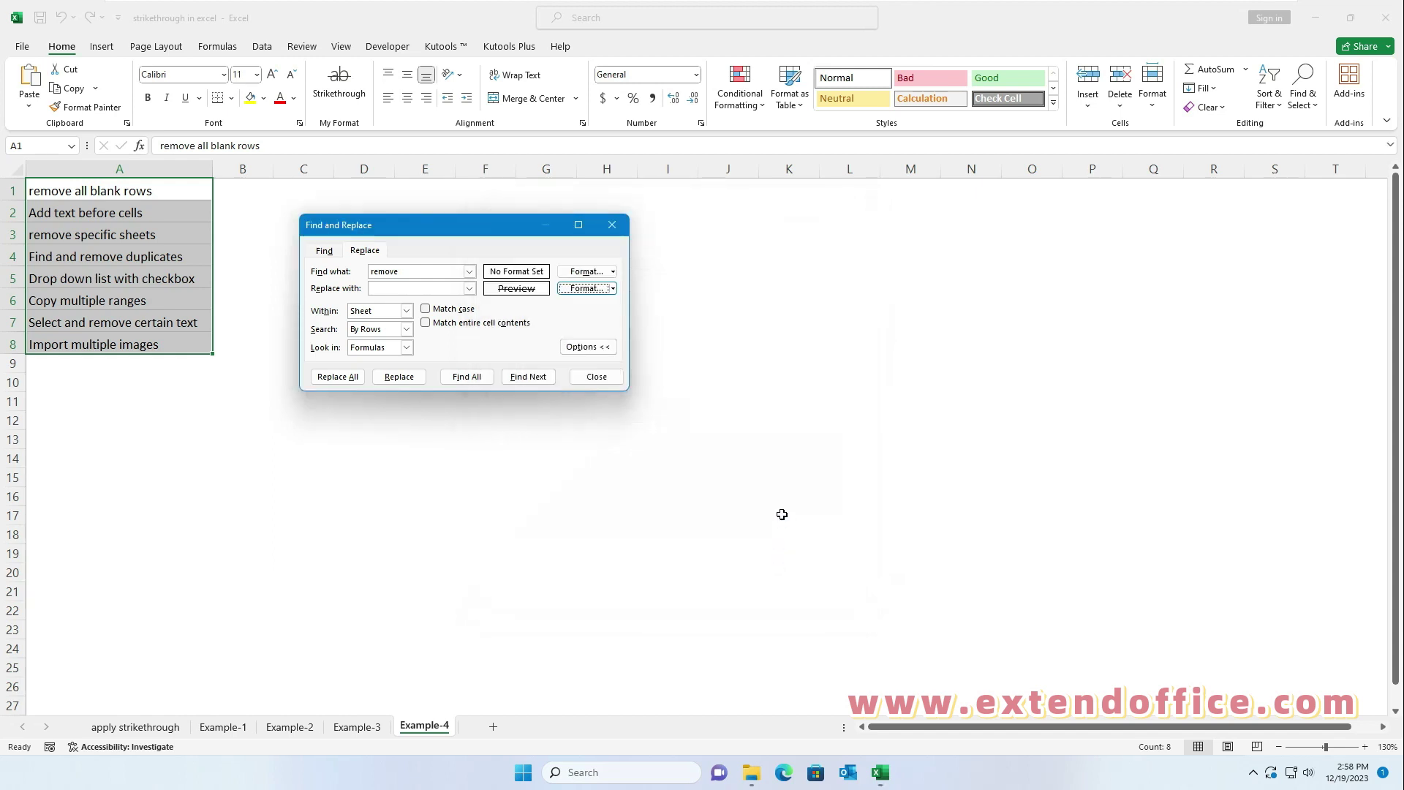
Replace All to strike through the four 'remove' items, then close Find and Replace
click(340, 379)
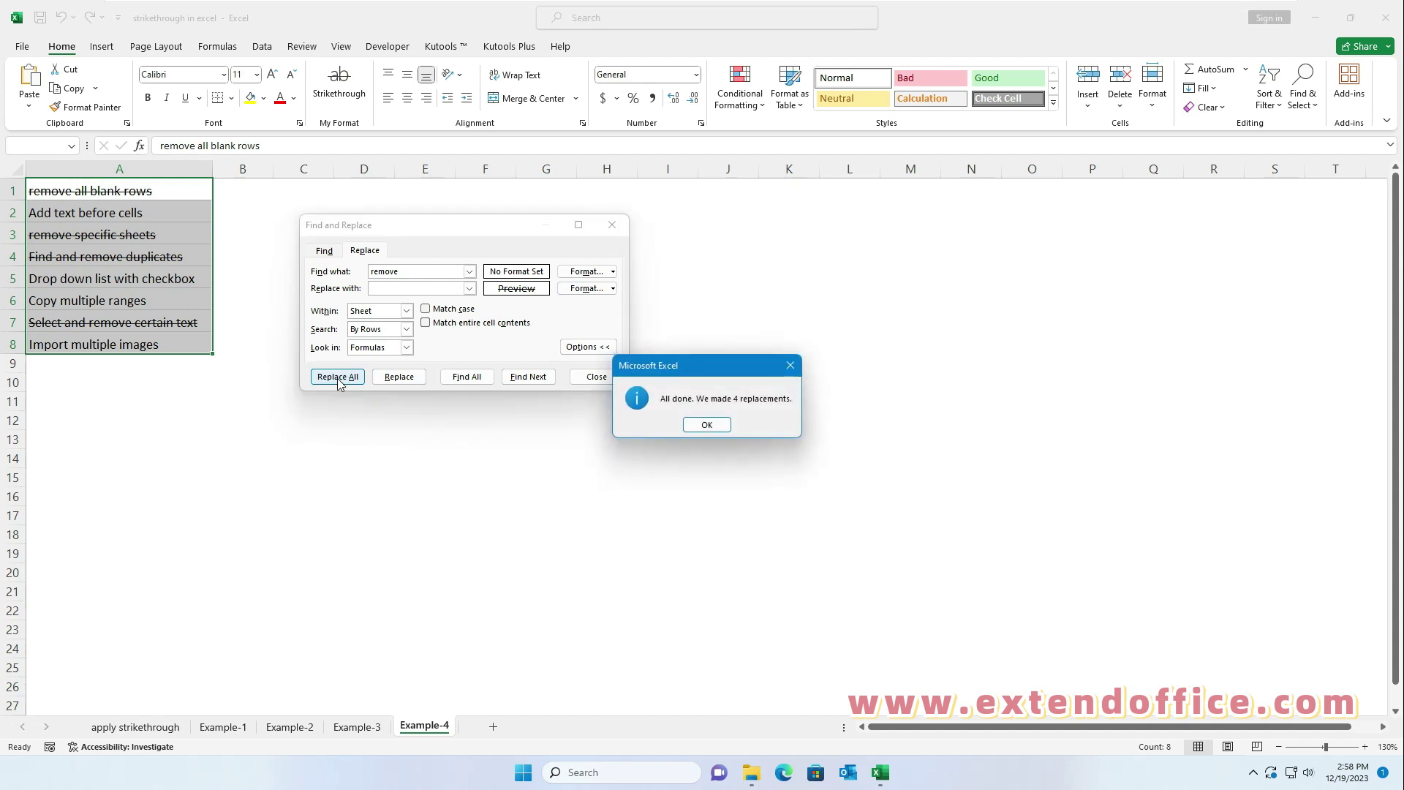
click(706, 425)
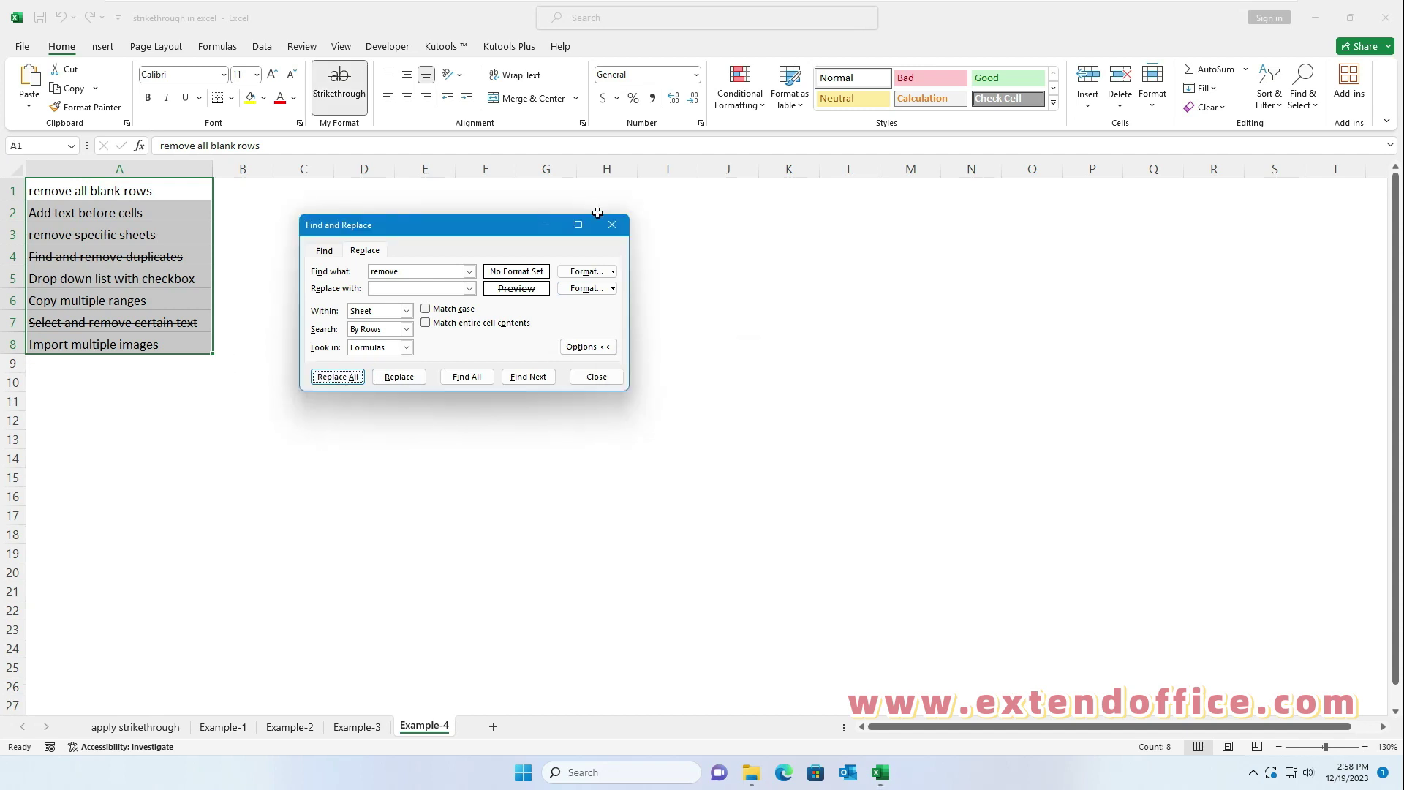
click(613, 231)
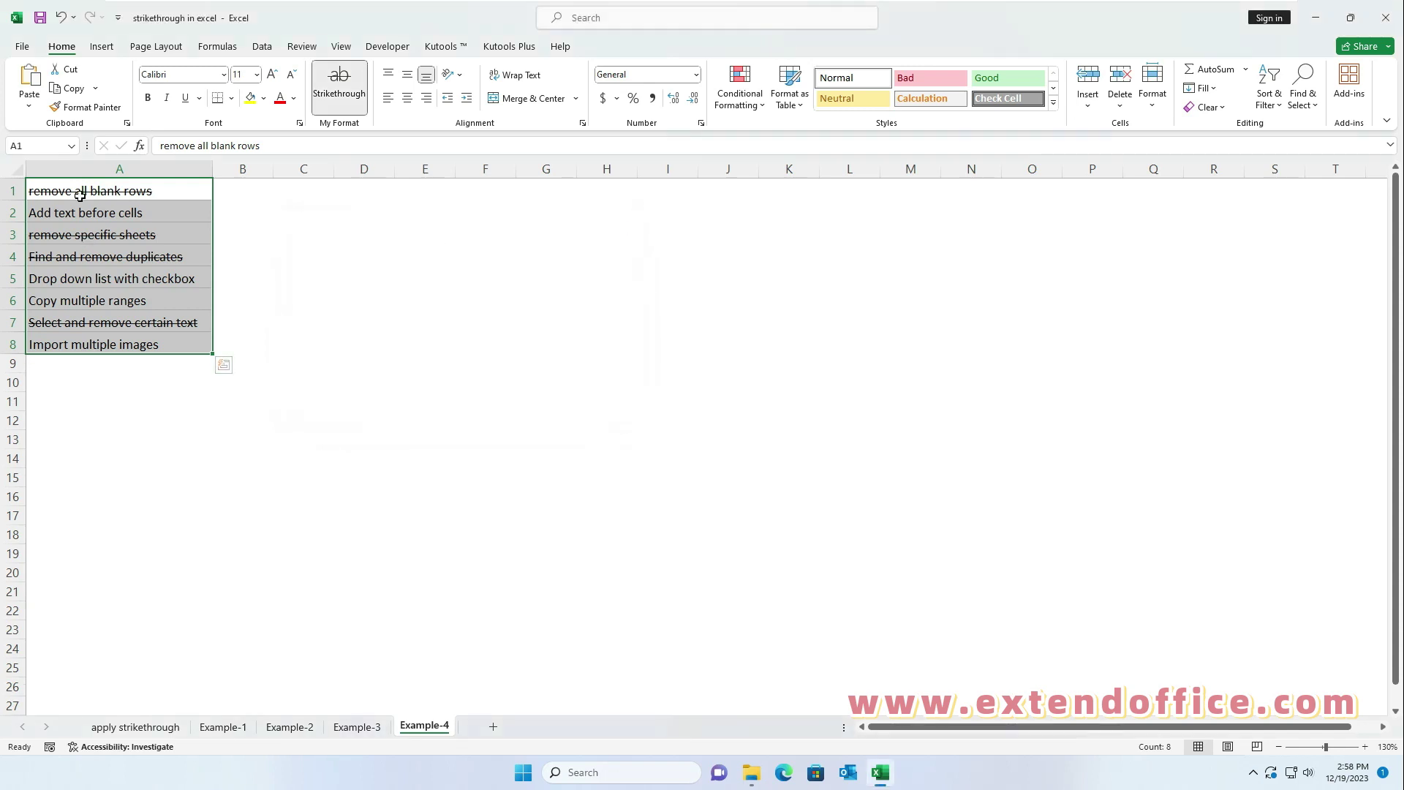